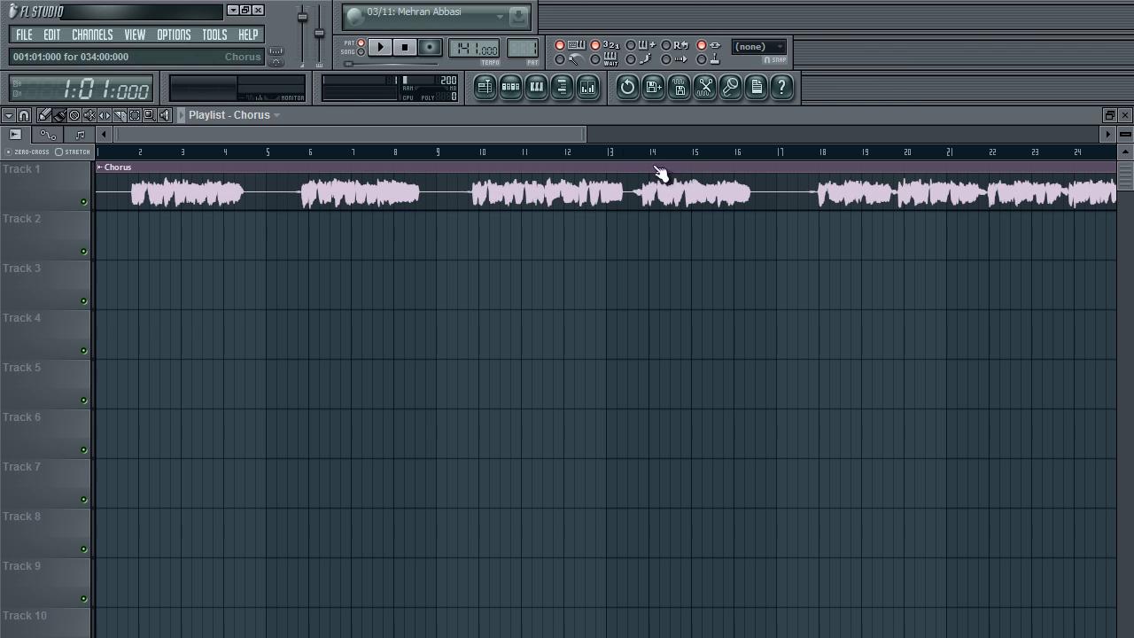
Step: Open and close the step sequencer, then bring the playlist back to the front
left_click(512, 88)
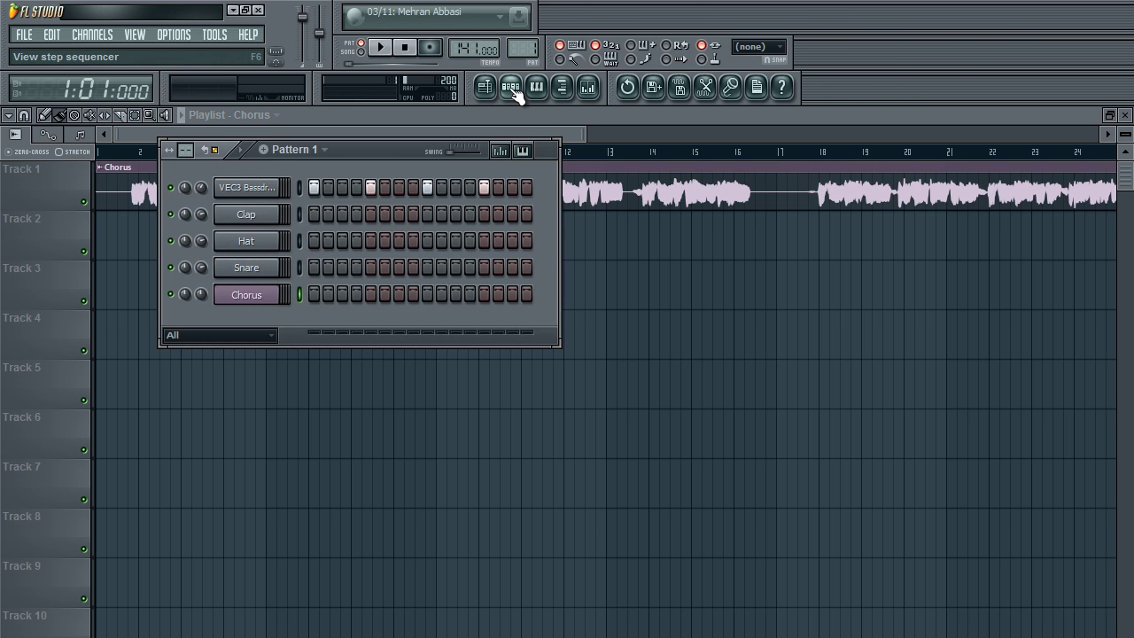
left_click(512, 89)
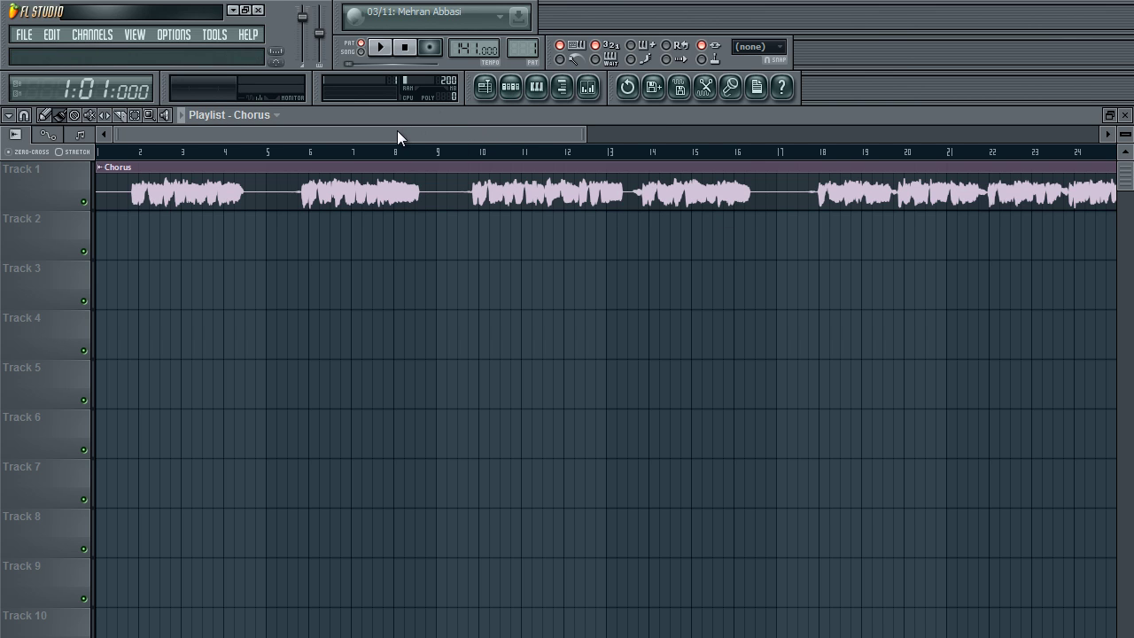
left_click_drag(249, 142, 172, 172)
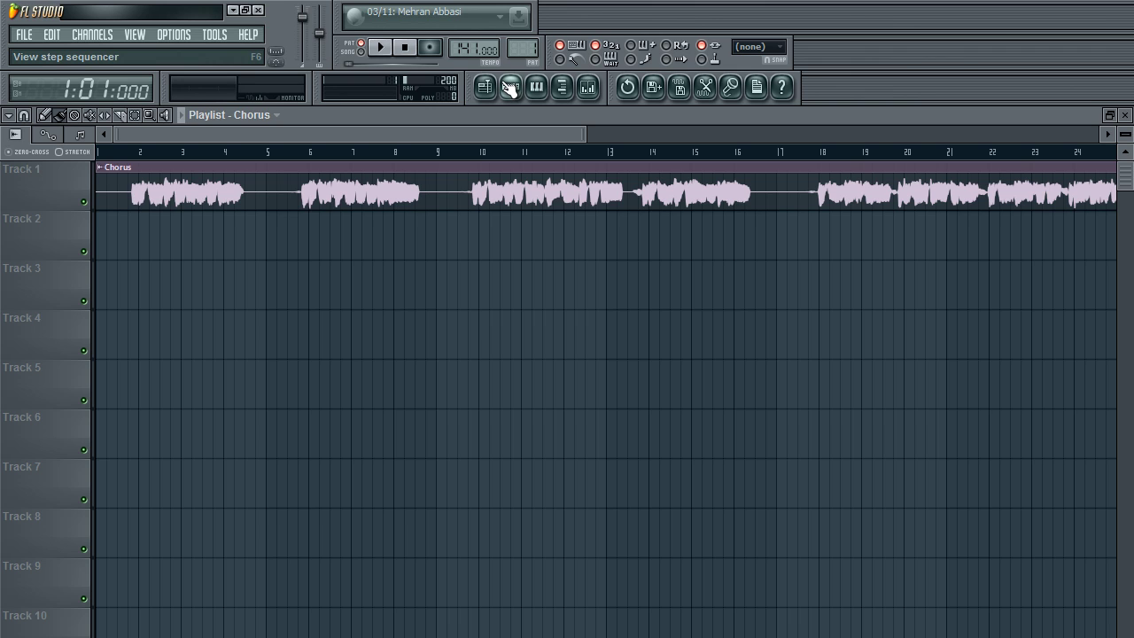
scroll(611, 264, "down", 5)
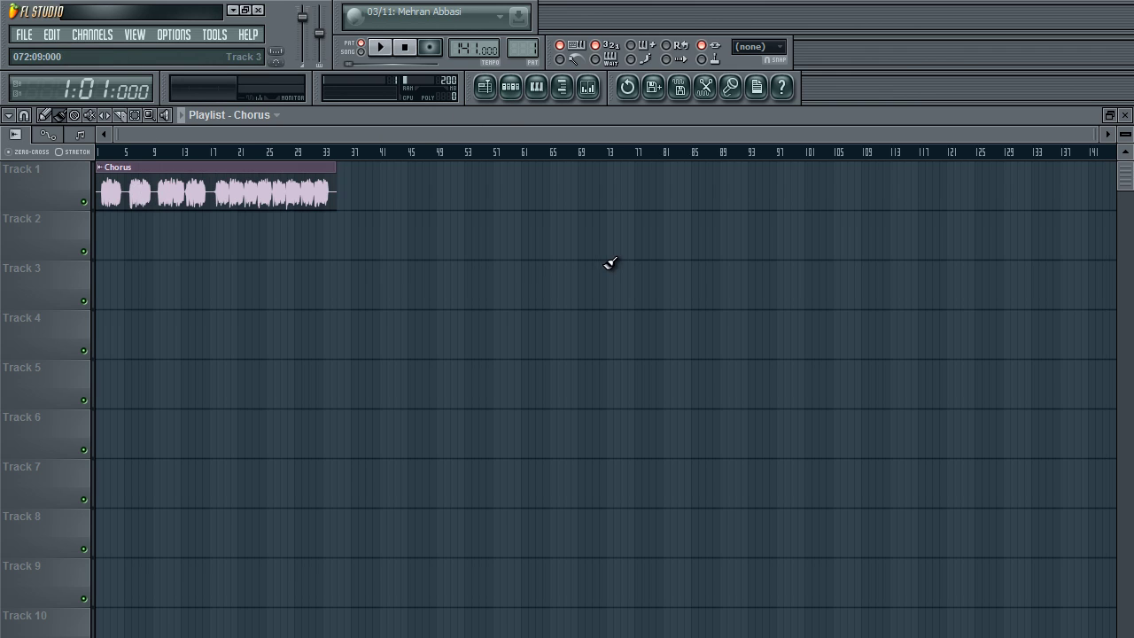
scroll(532, 199, "up", 5)
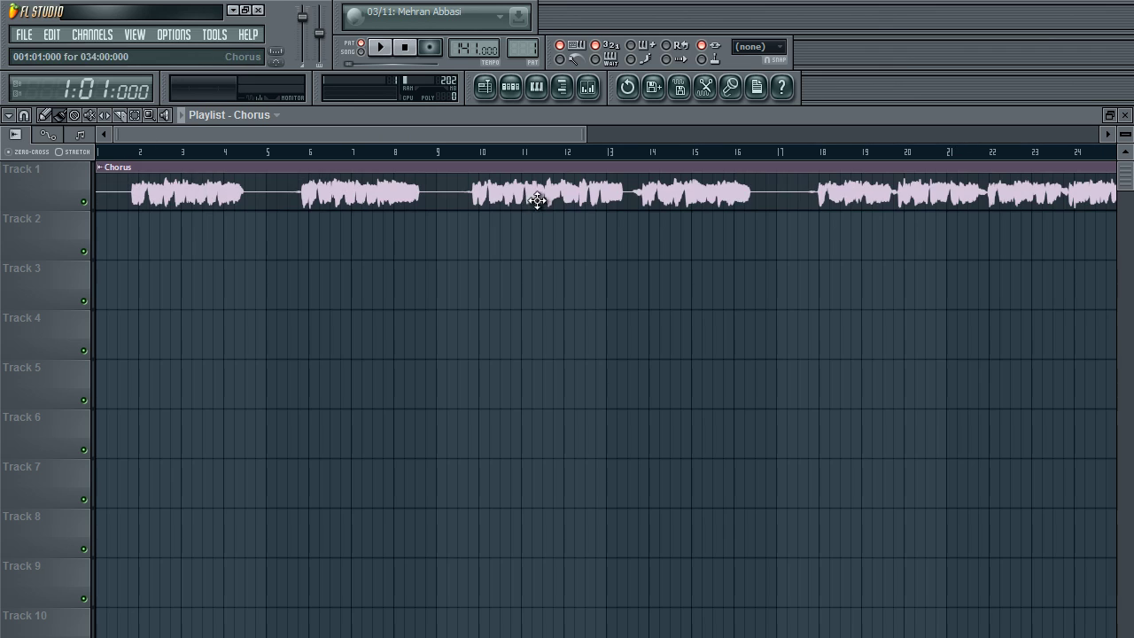
left_click(512, 87)
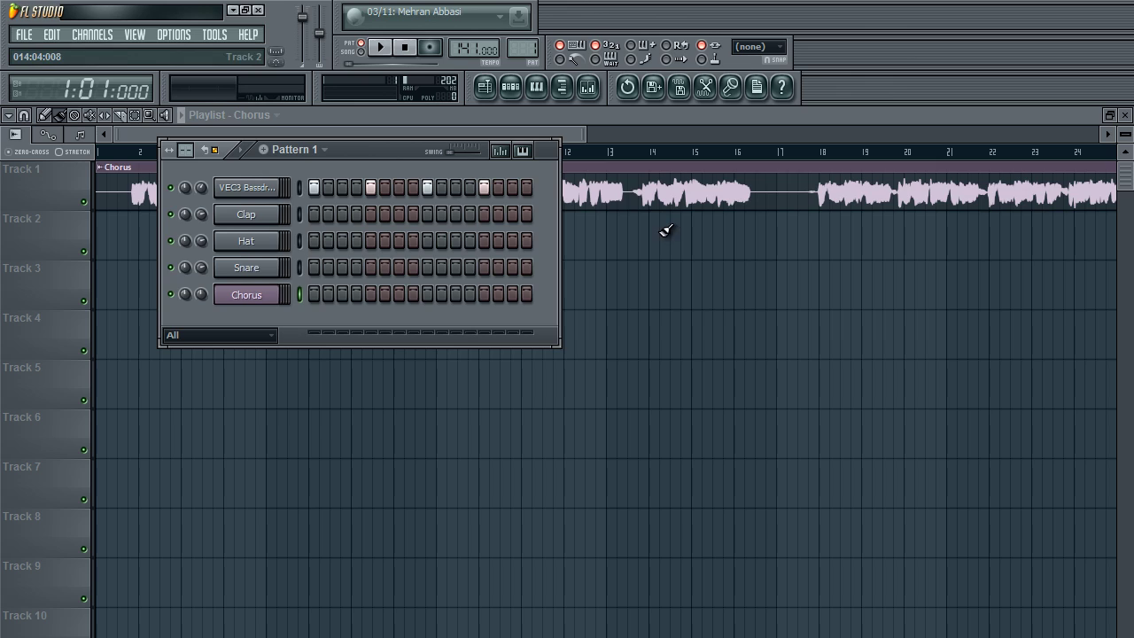
left_click(551, 128)
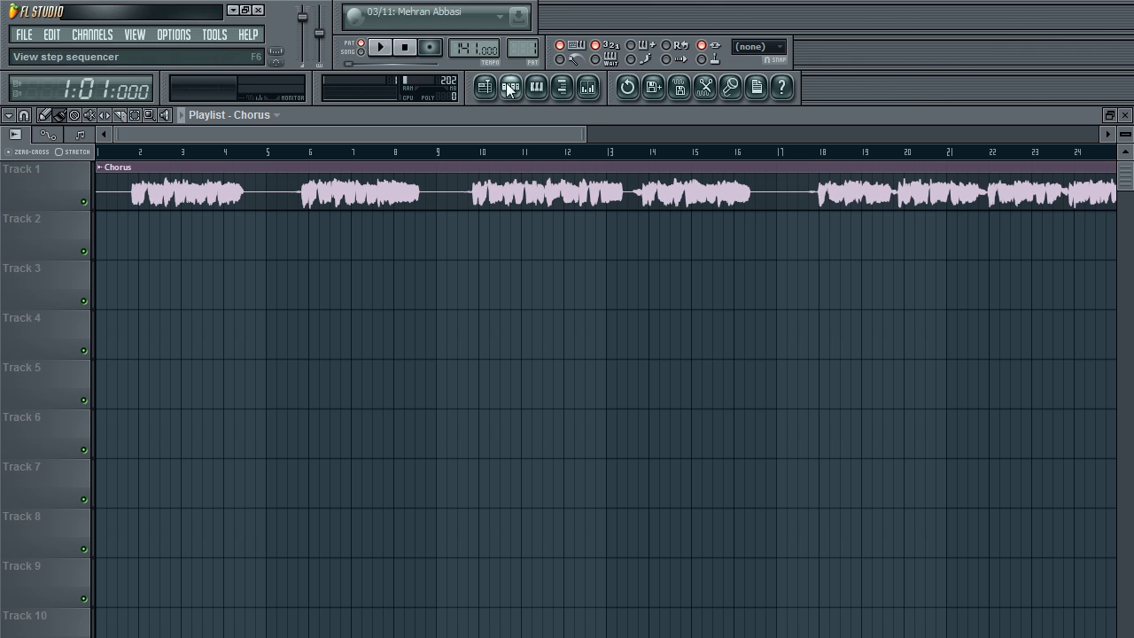
Step: Tap out a 126 BPM tempo, then drag the song tempo back up
right_click(474, 48)
left_click(620, 57)
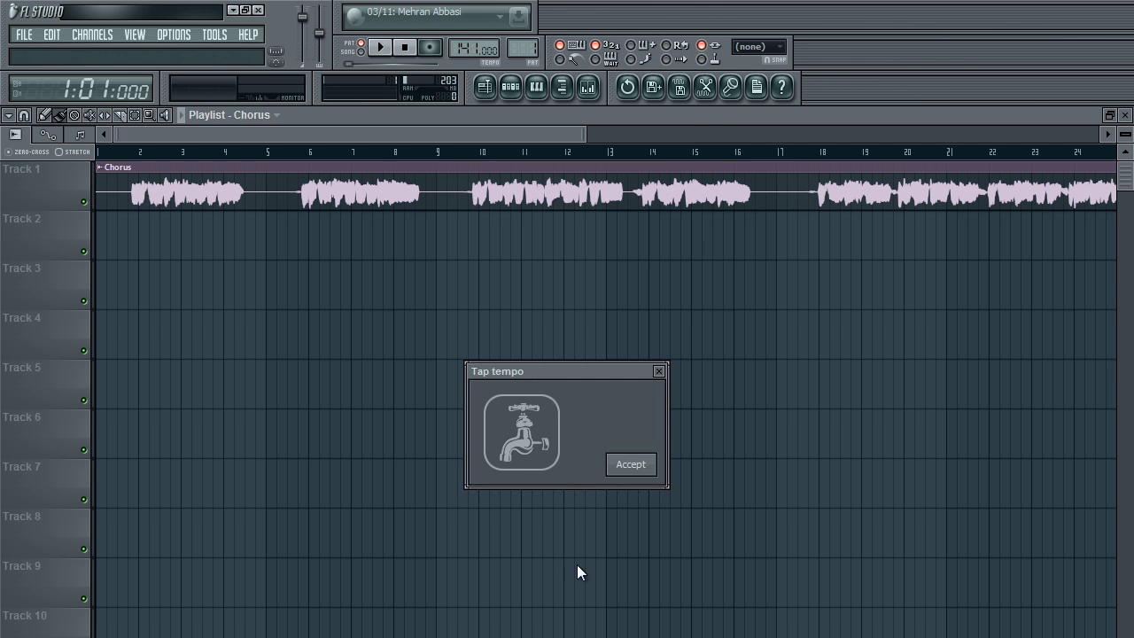
left_click(533, 447)
left_click(533, 447)
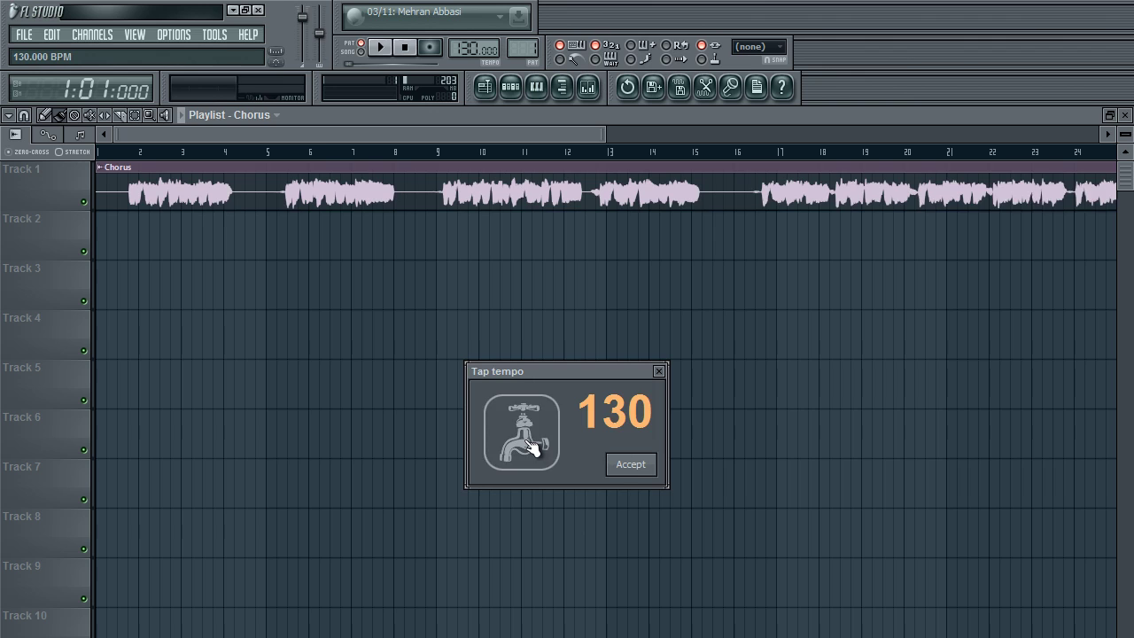
left_click(532, 447)
left_click(533, 447)
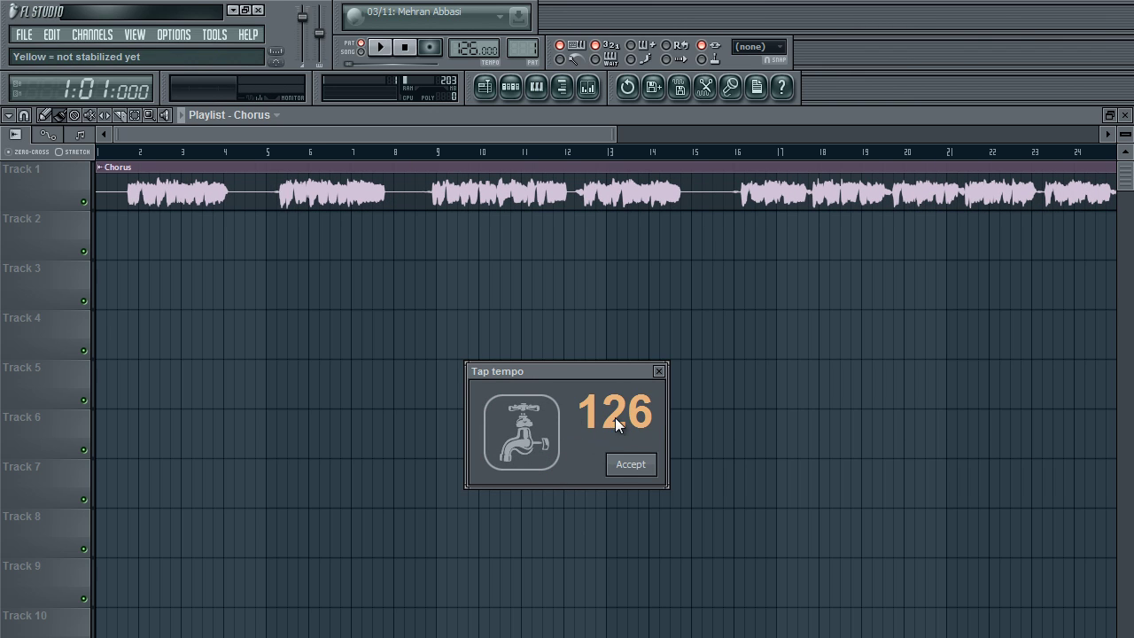
left_click(631, 465)
left_click_drag(470, 48, 470, 19)
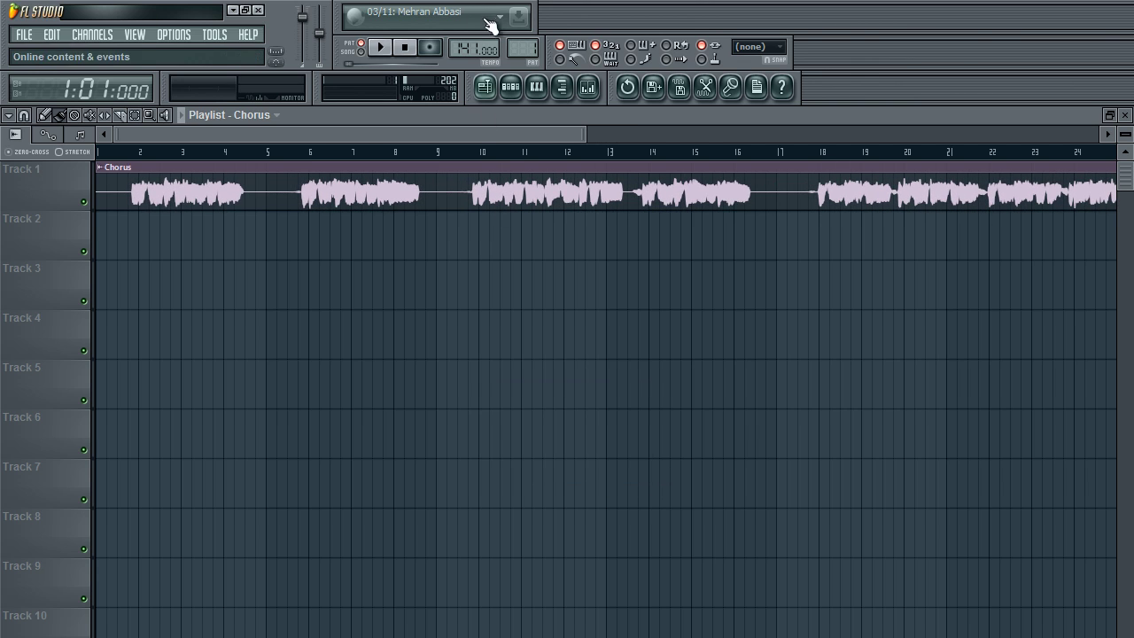
Step: Try tap tempo again but close it without changing the tempo
right_click(460, 44)
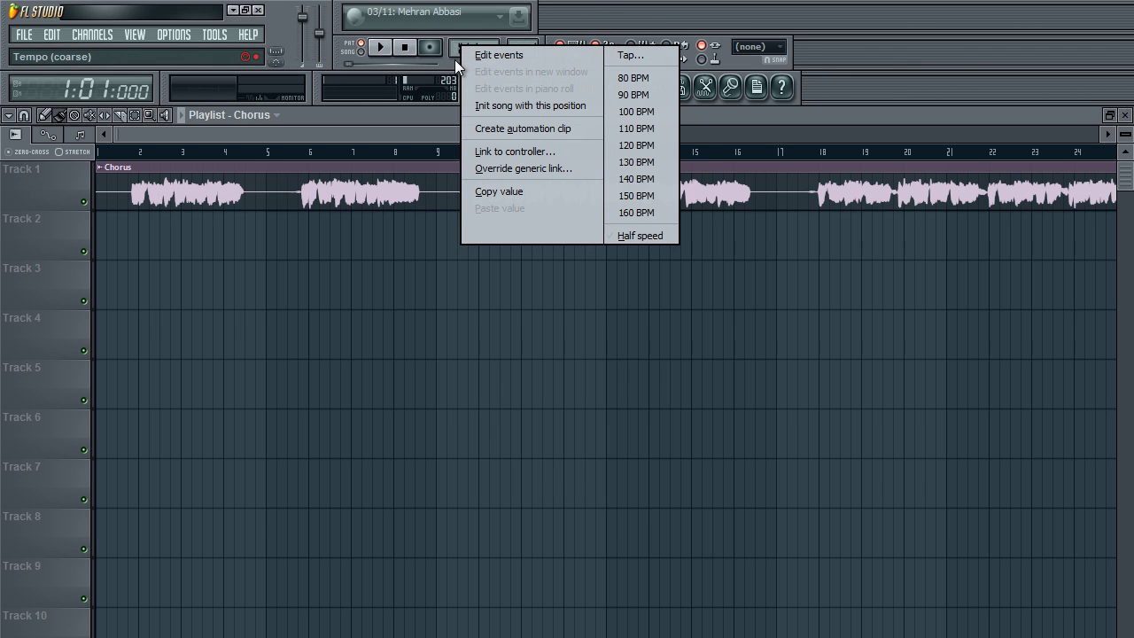
left_click(612, 55)
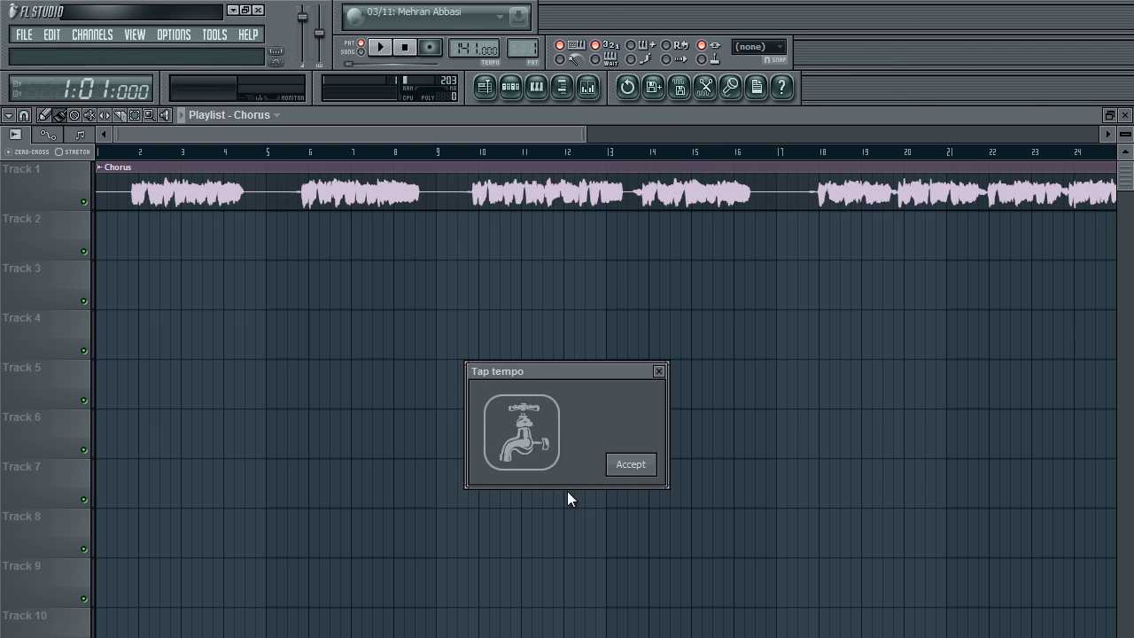
left_click(535, 457)
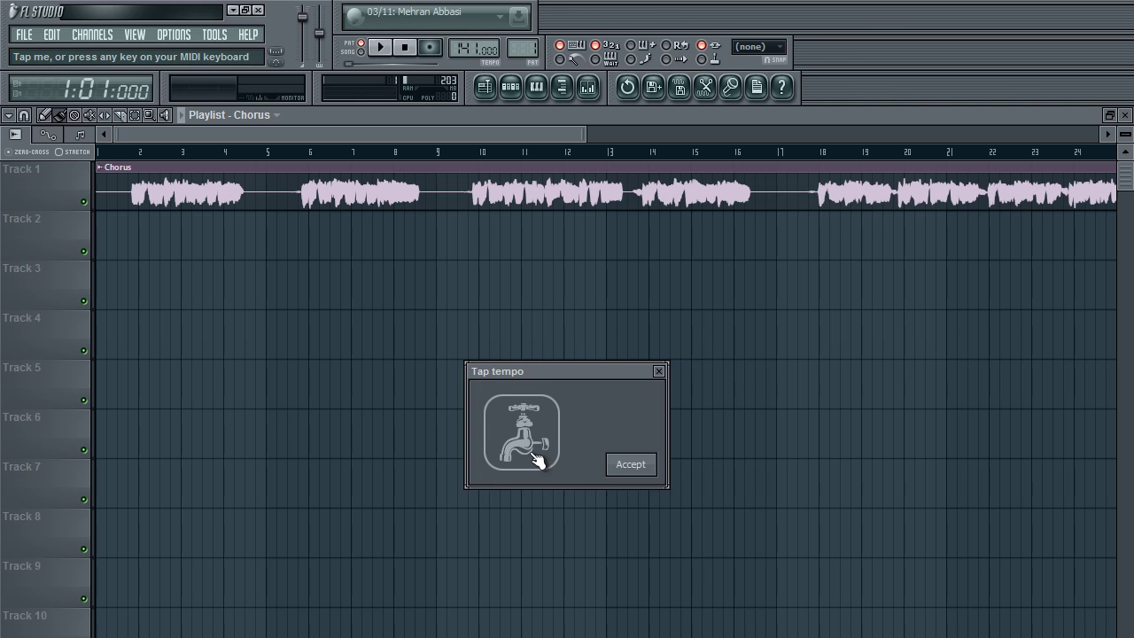
left_click(659, 373)
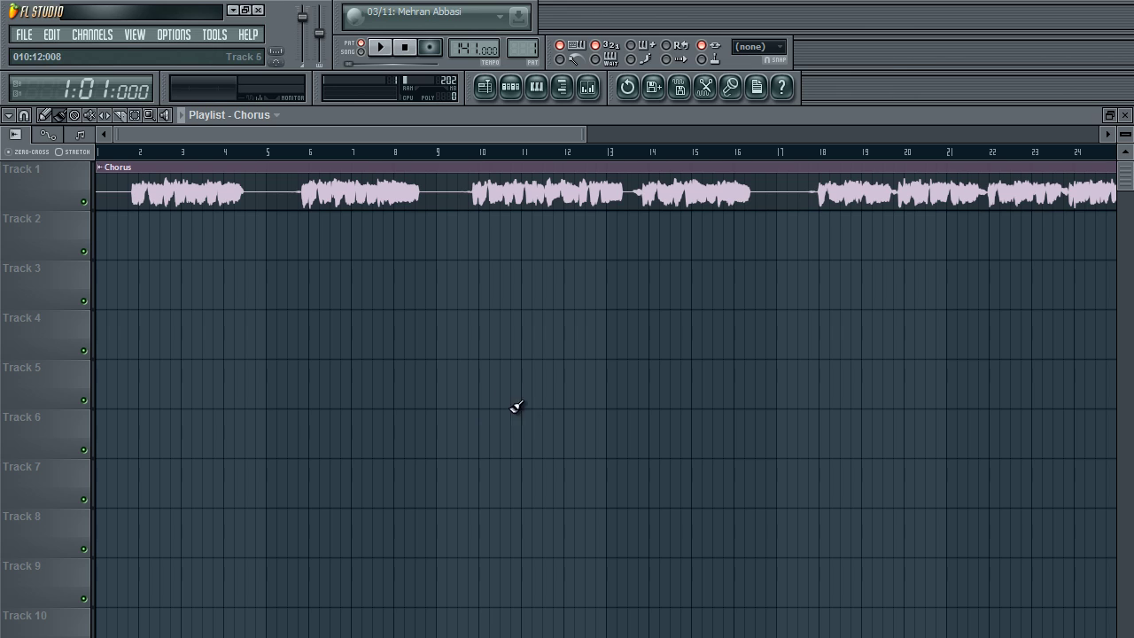
scroll(481, 367, "down", 5)
scroll(479, 364, "up", 5)
scroll(221, 241, "up", 2)
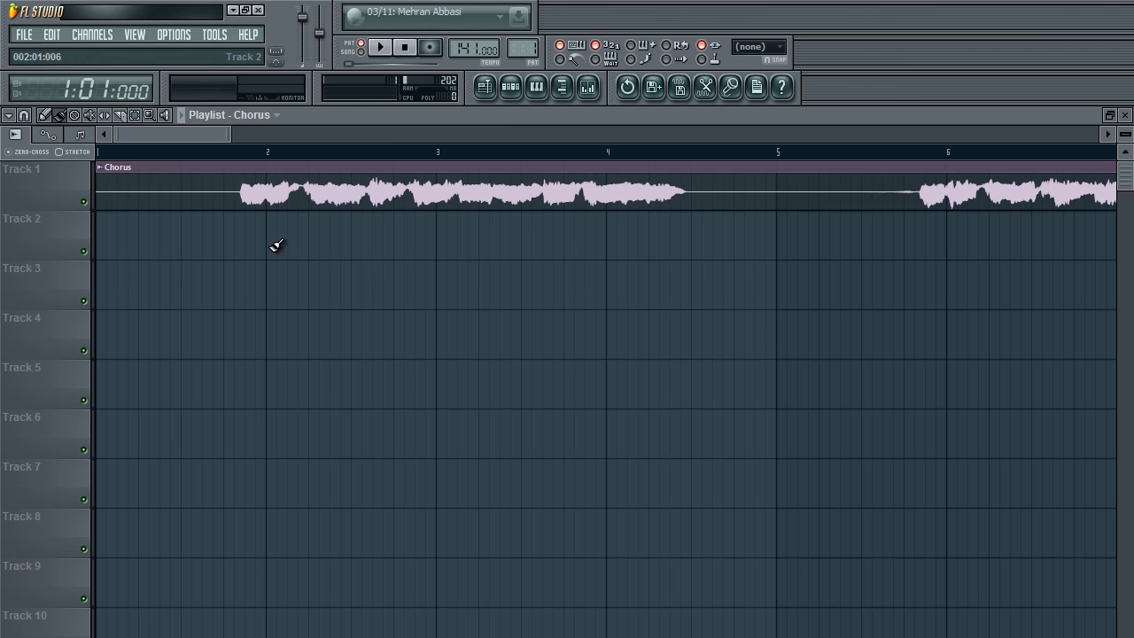
scroll(684, 408, "down", 5)
scroll(151, 230, "up", 3)
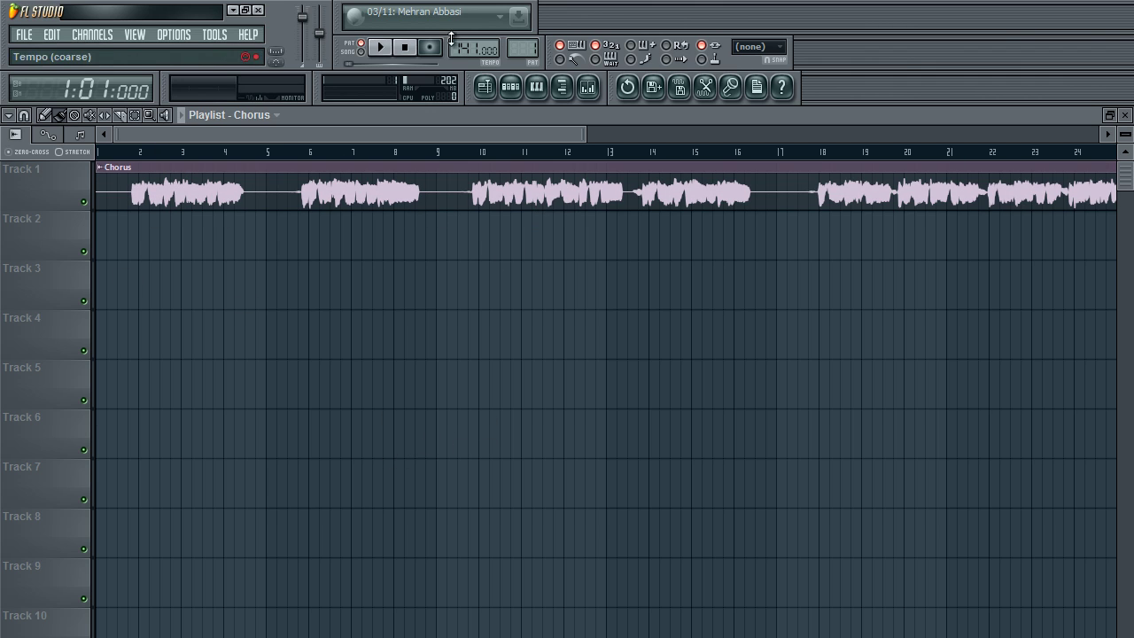
scroll(567, 418, "down", 5)
scroll(454, 274, "up", 6)
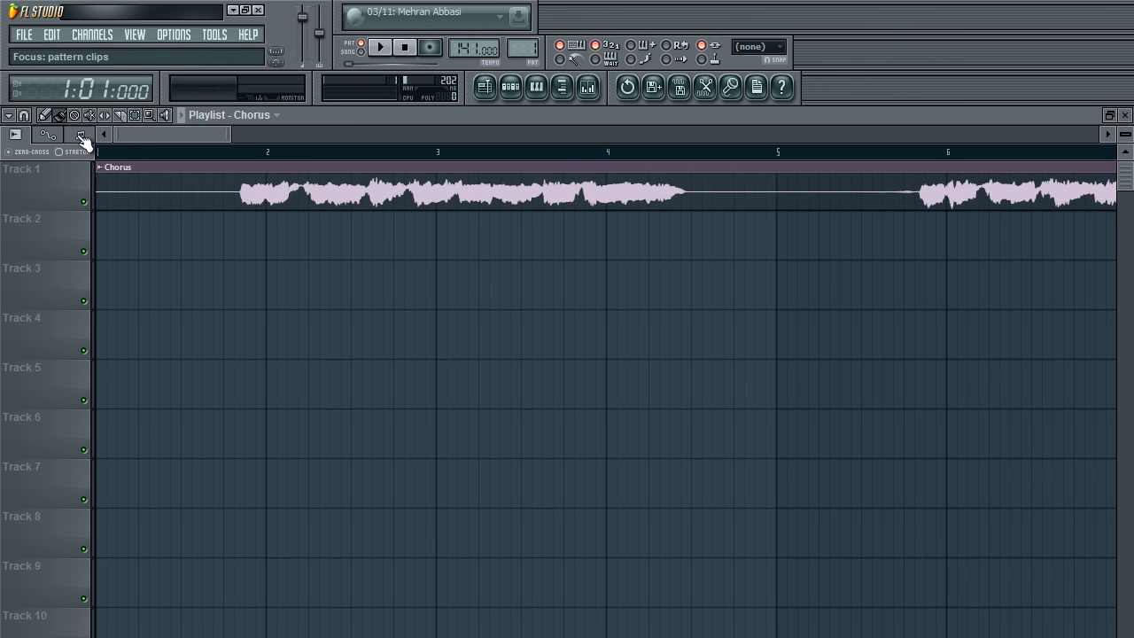
Step: Turn off grid snapping and slide the Chorus clip freely along Track 1, returning it to bar 1
left_click(24, 115)
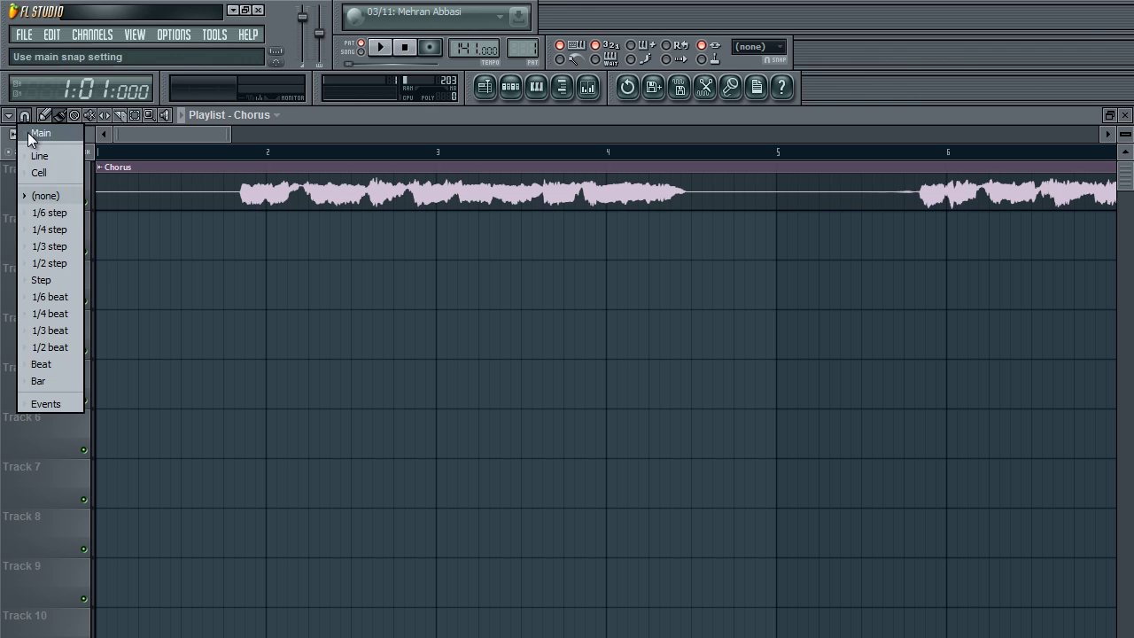
left_click(43, 196)
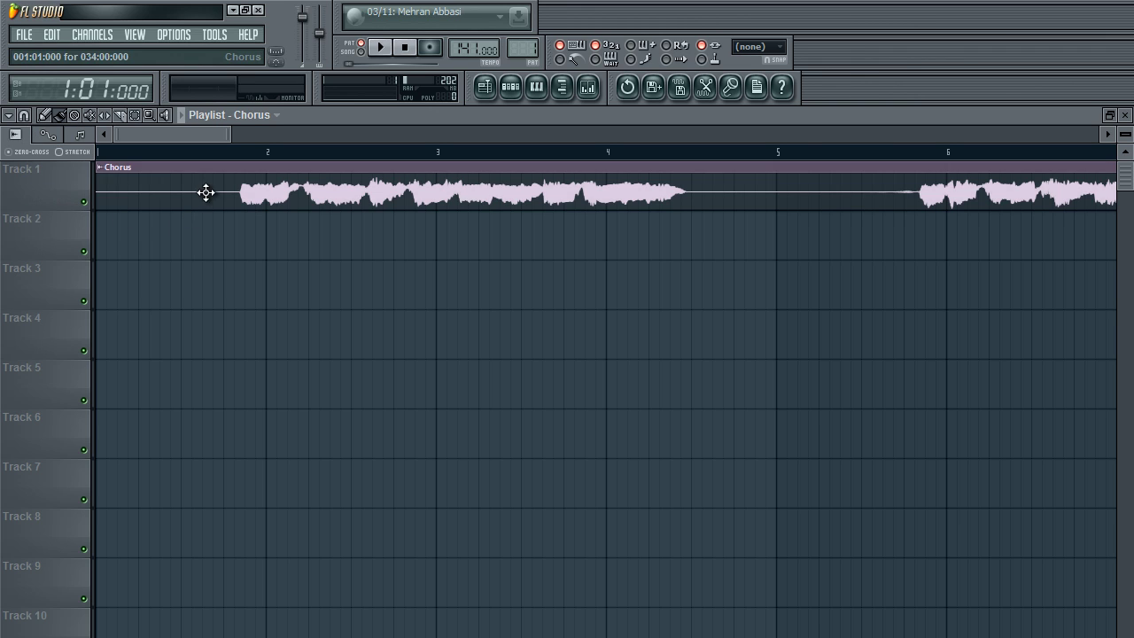
left_click_drag(203, 189, 164, 168)
left_click_drag(255, 200, 183, 164)
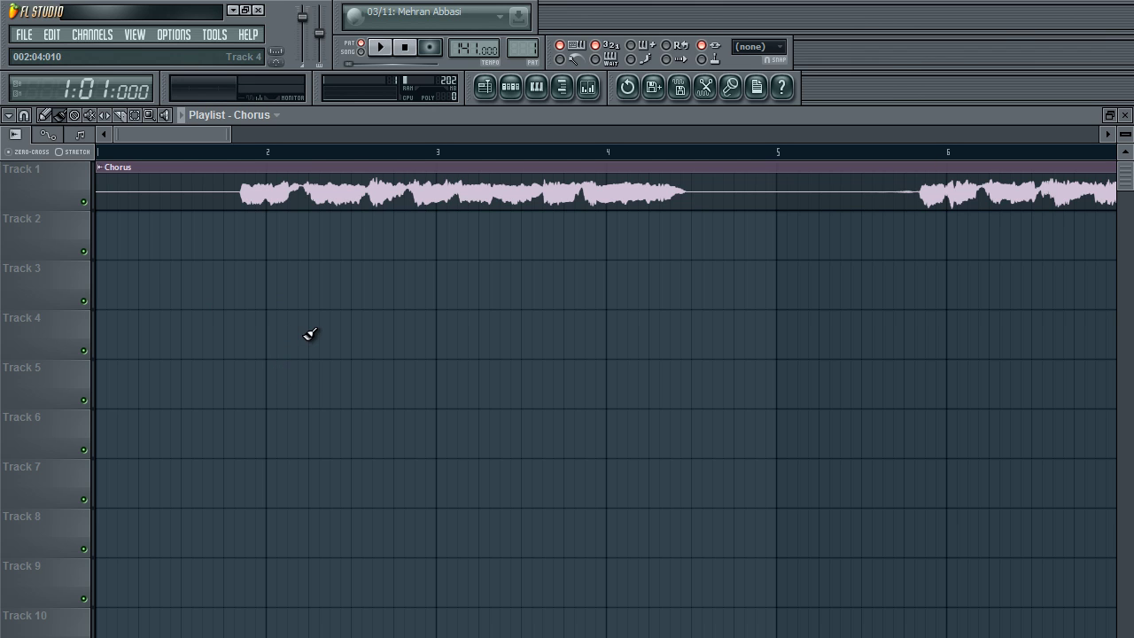
scroll(351, 356, "down", 4)
scroll(351, 354, "up", 2)
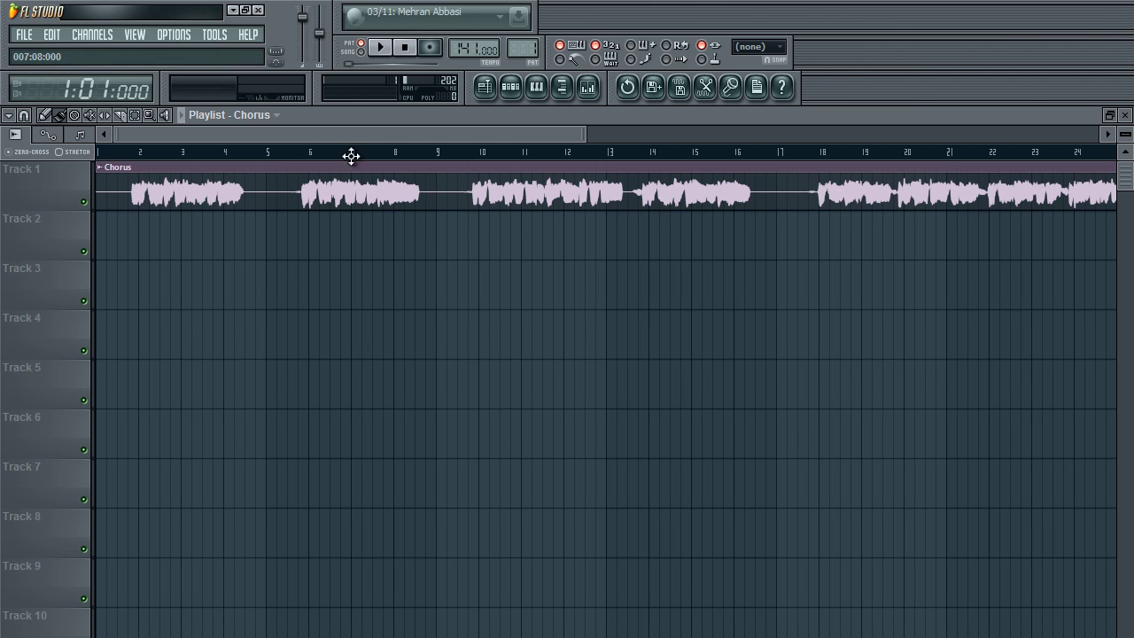
Step: Toggle the step sequencer open and closed several times
left_click(516, 97)
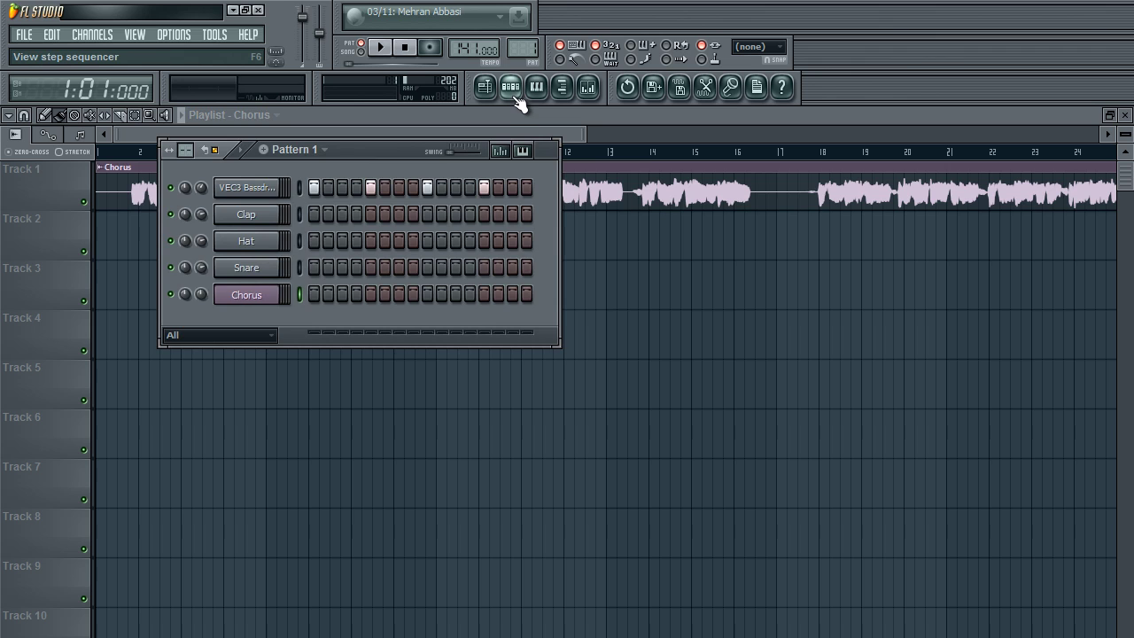
left_click(517, 97)
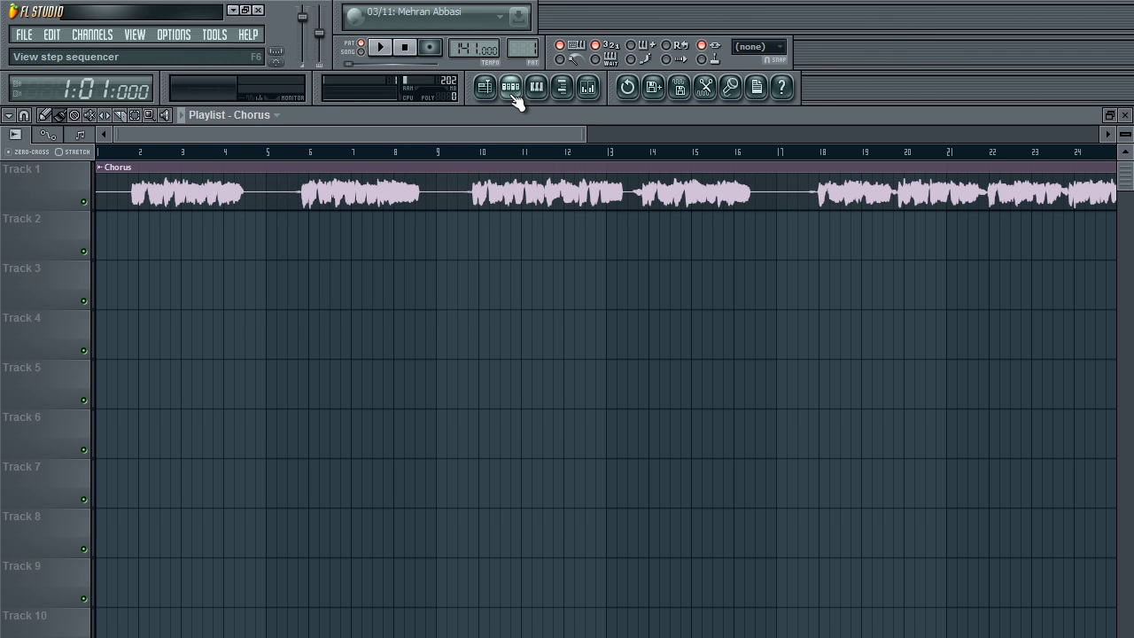
left_click(514, 96)
left_click(514, 96)
left_click(514, 92)
left_click(514, 92)
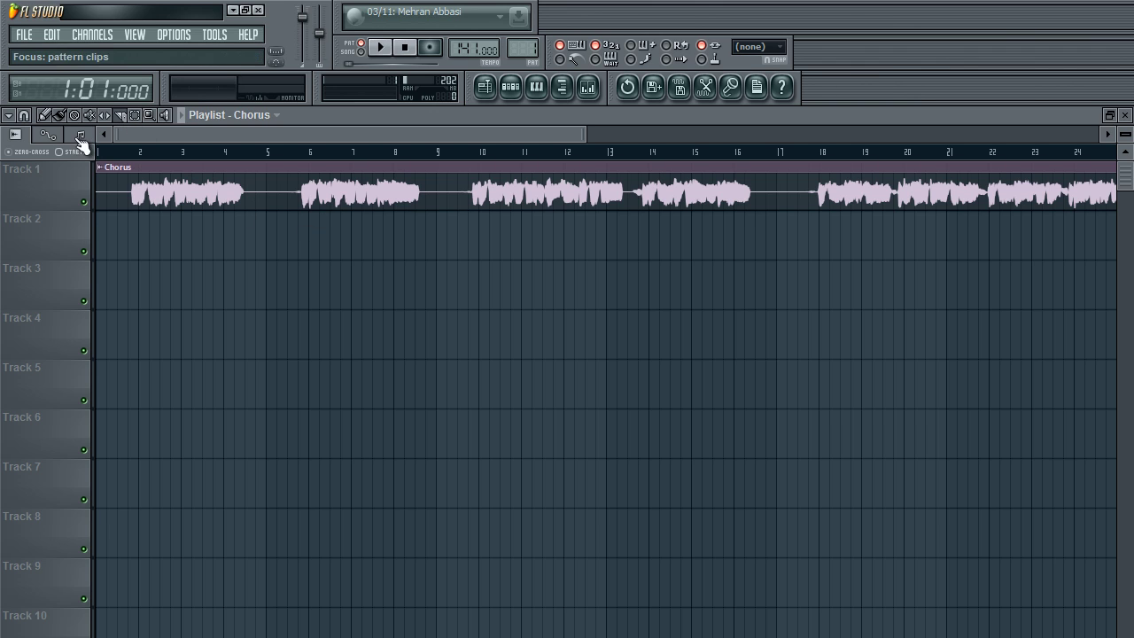
Step: Set Playlist snap to (none) and cut the Chorus clip at five points between bars 2 and 3
left_click(24, 116)
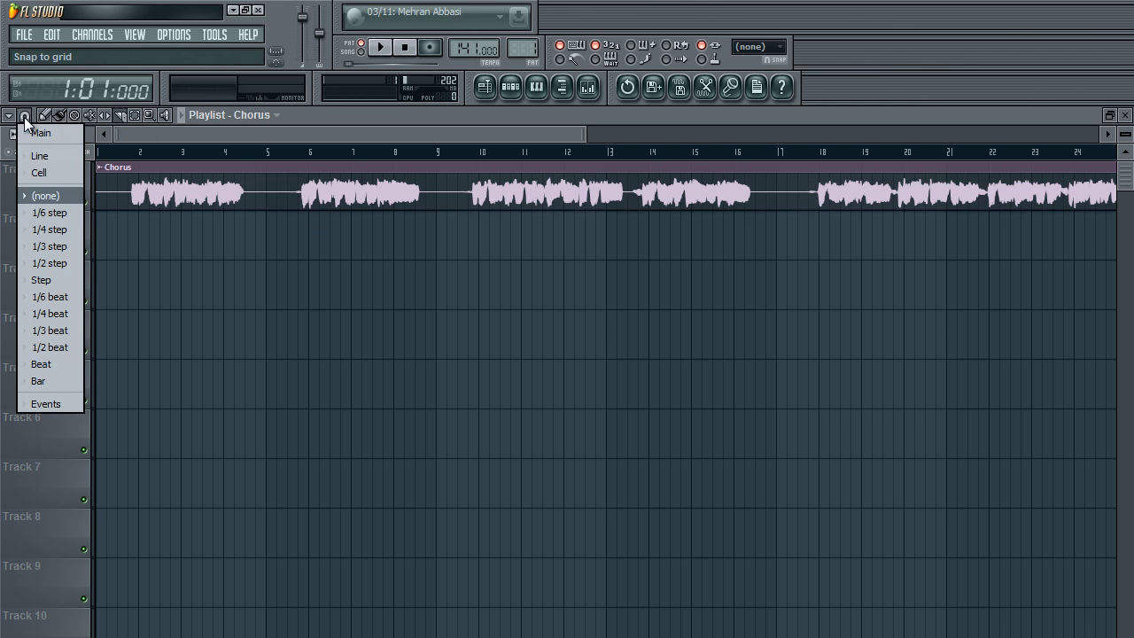
left_click(58, 196)
scroll(345, 237, "up", 4)
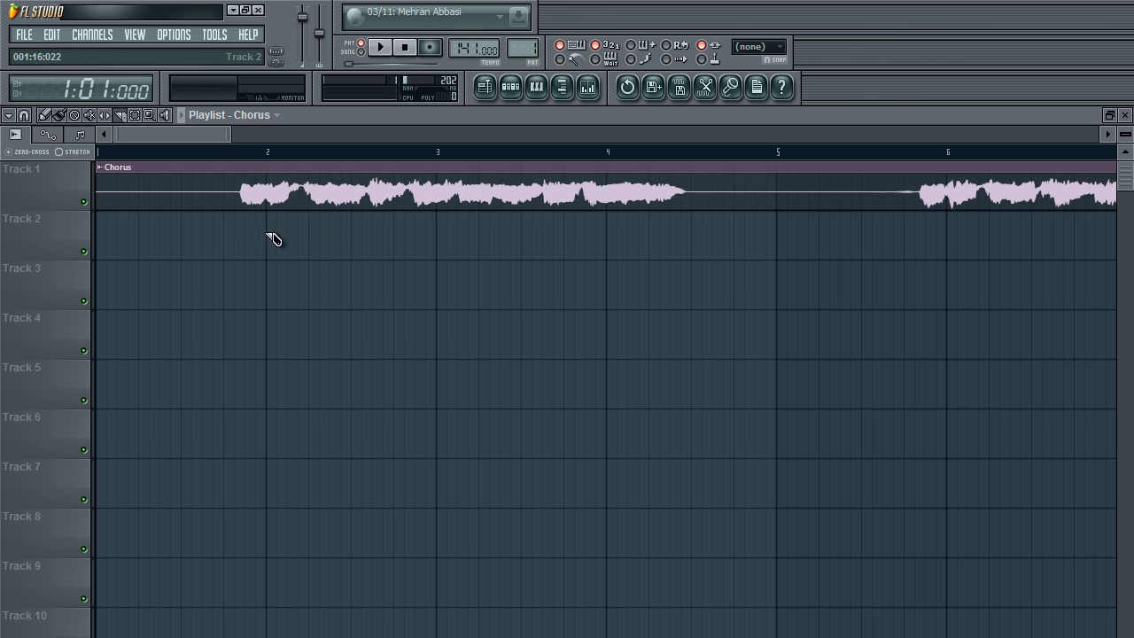
left_click_drag(269, 239, 310, 172)
left_click_drag(367, 221, 367, 168)
left_click_drag(405, 224, 405, 169)
left_click_drag(459, 222, 458, 170)
left_click_drag(544, 212, 549, 167)
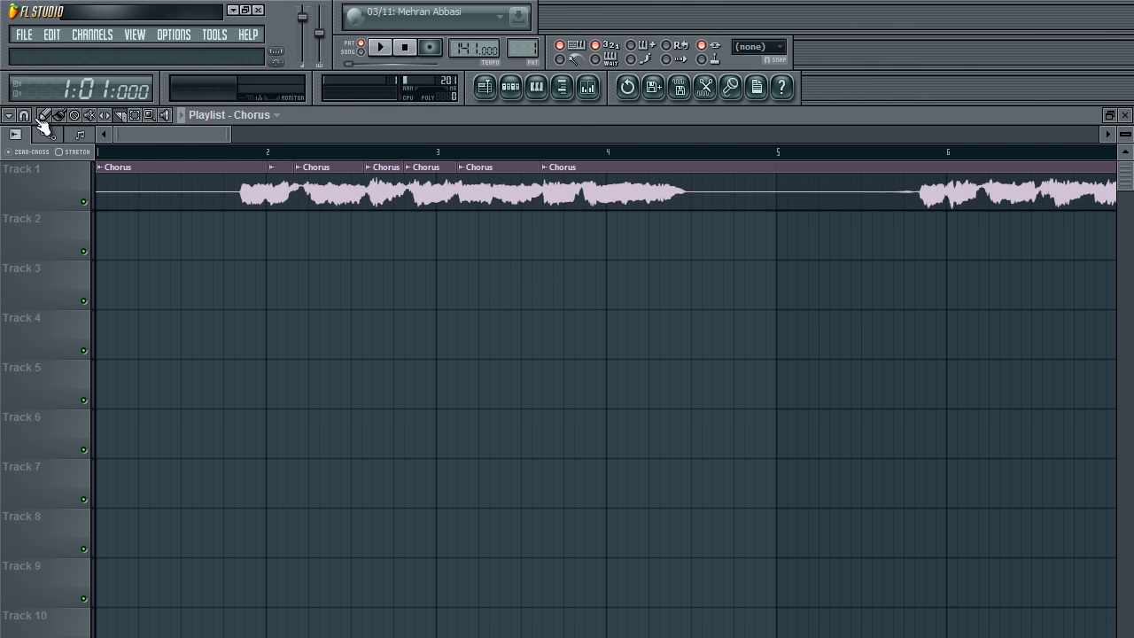
key("Page_Down")
key("Page_Down")
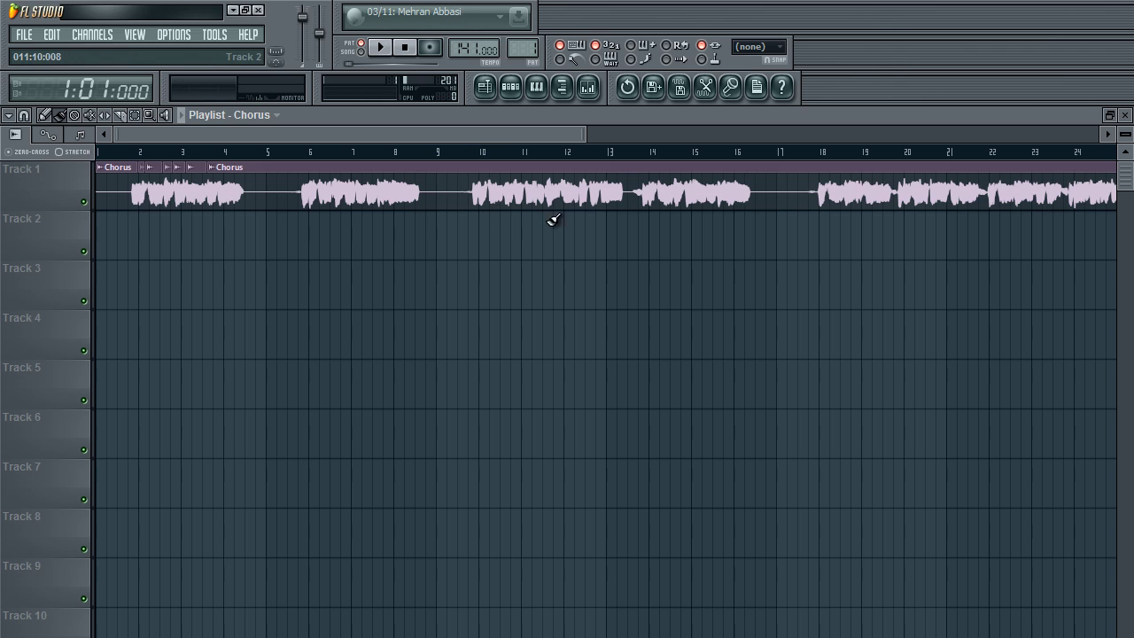
Step: Play the song from around bar 18, stop it, and scroll the playlist back left
left_click_drag(323, 135, 382, 129)
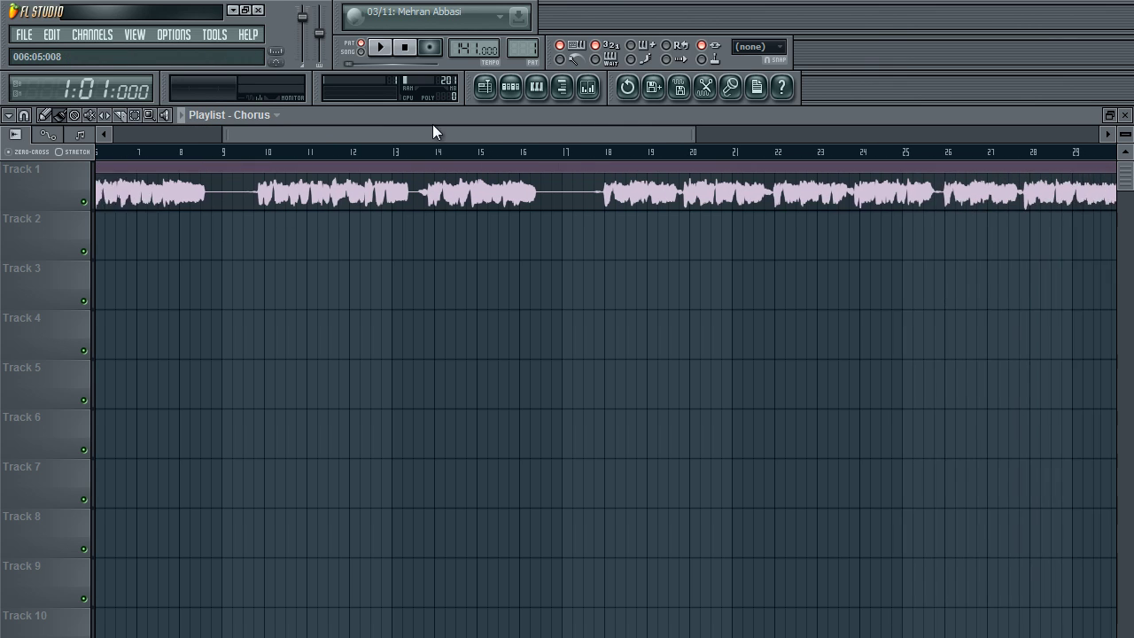
left_click_drag(433, 126, 550, 131)
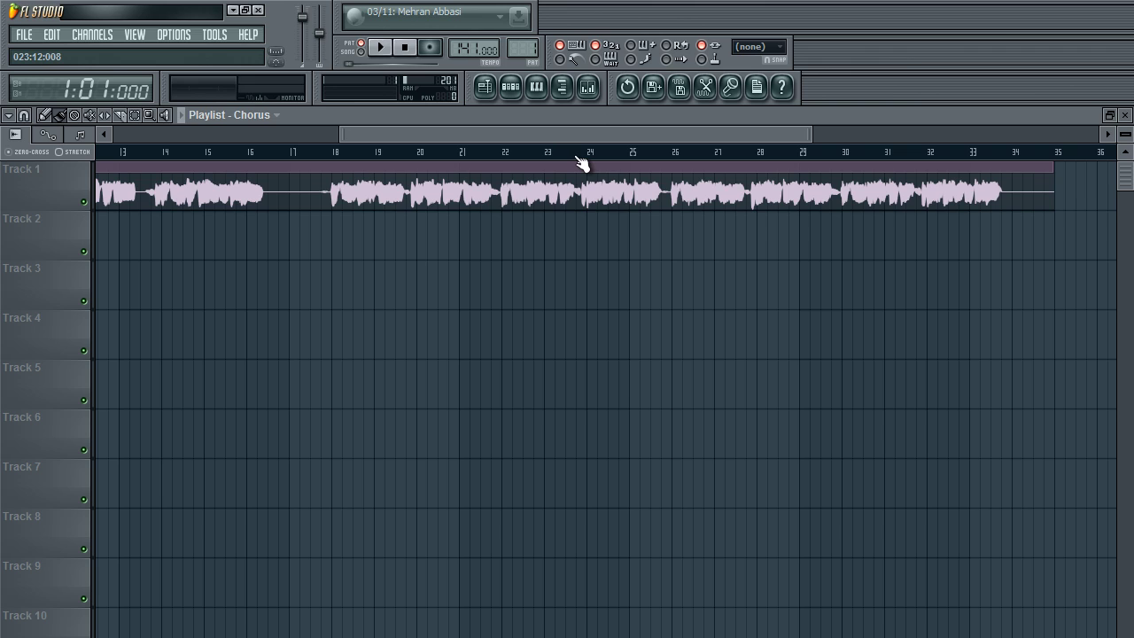
left_click(330, 156)
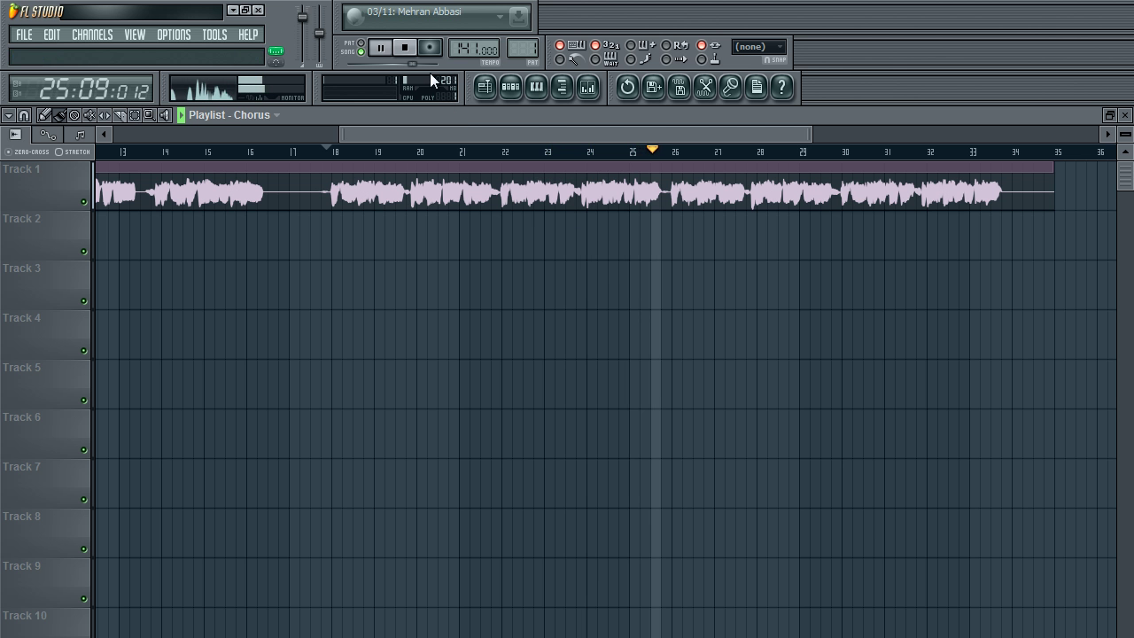
left_click(404, 47)
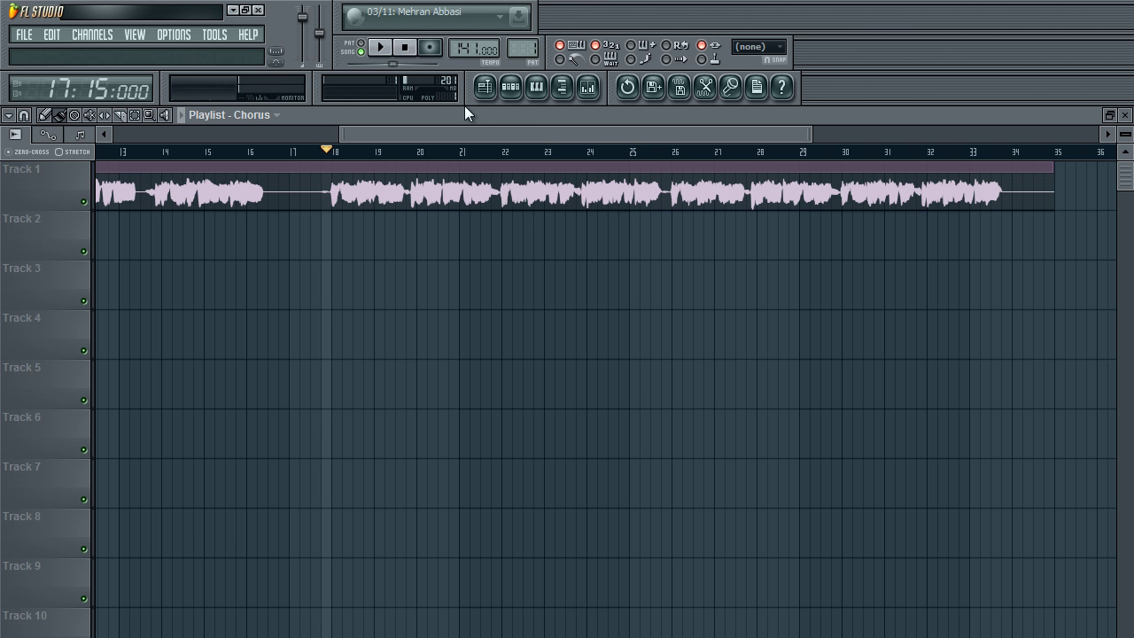
left_click_drag(472, 125, 222, 91)
Step: Add a Fruity Slicer channel and load Chorus_A_and_B_Part into it, auto-sliced at 141 BPM
left_click(511, 89)
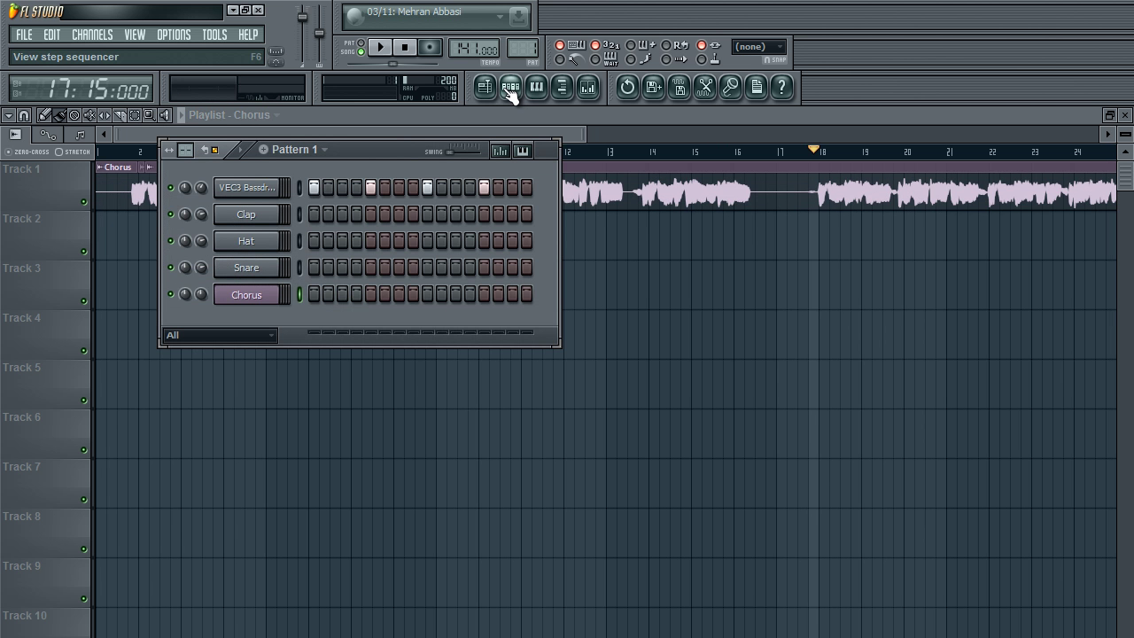
left_click(104, 36)
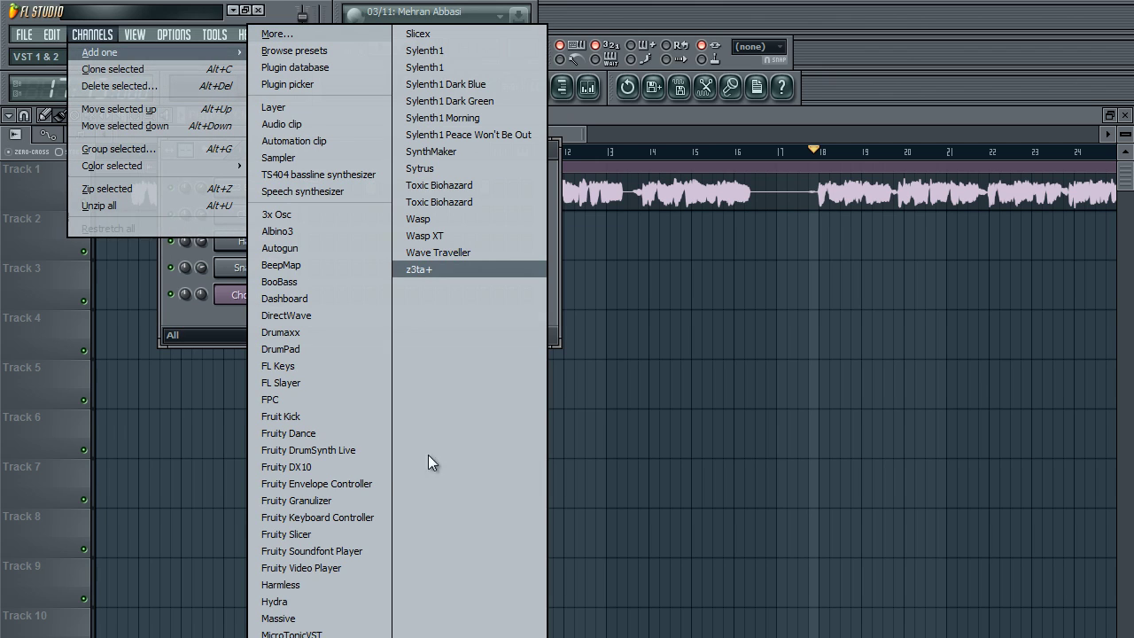
left_click(302, 536)
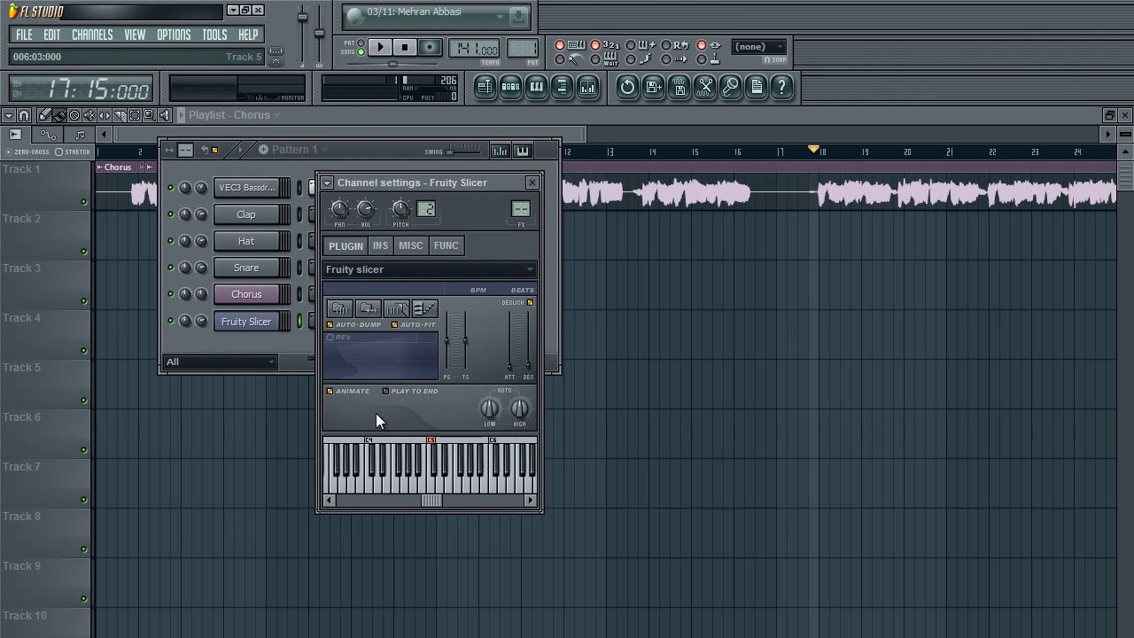
mouse_move(448, 182)
left_mouse_down()
mouse_move(457, 233)
mouse_move(463, 183)
left_mouse_up()
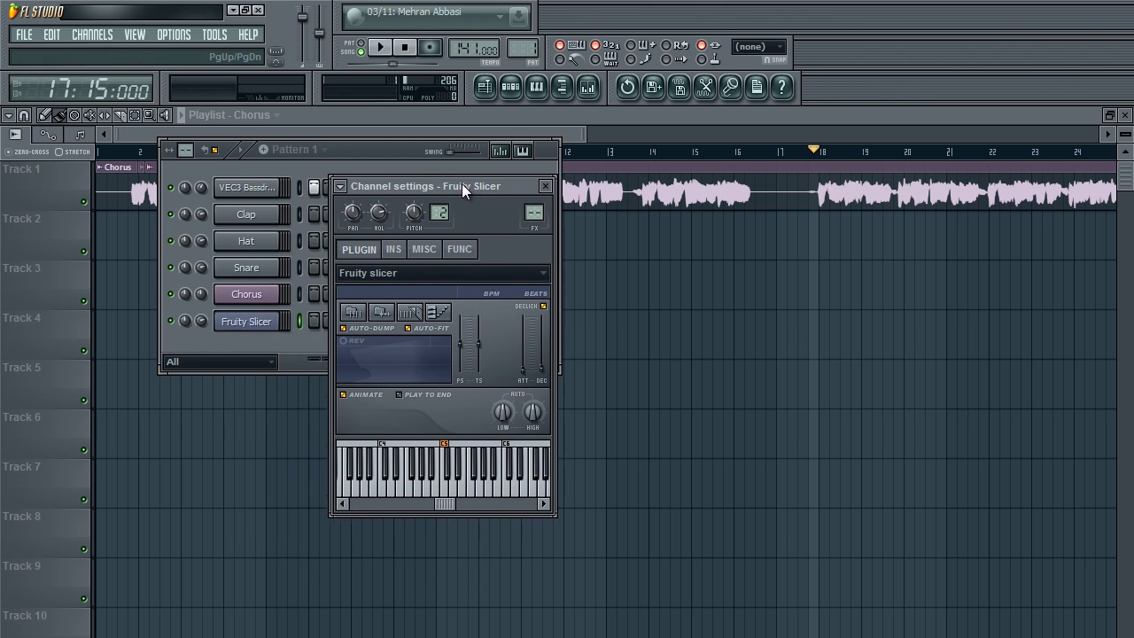
left_click(383, 314)
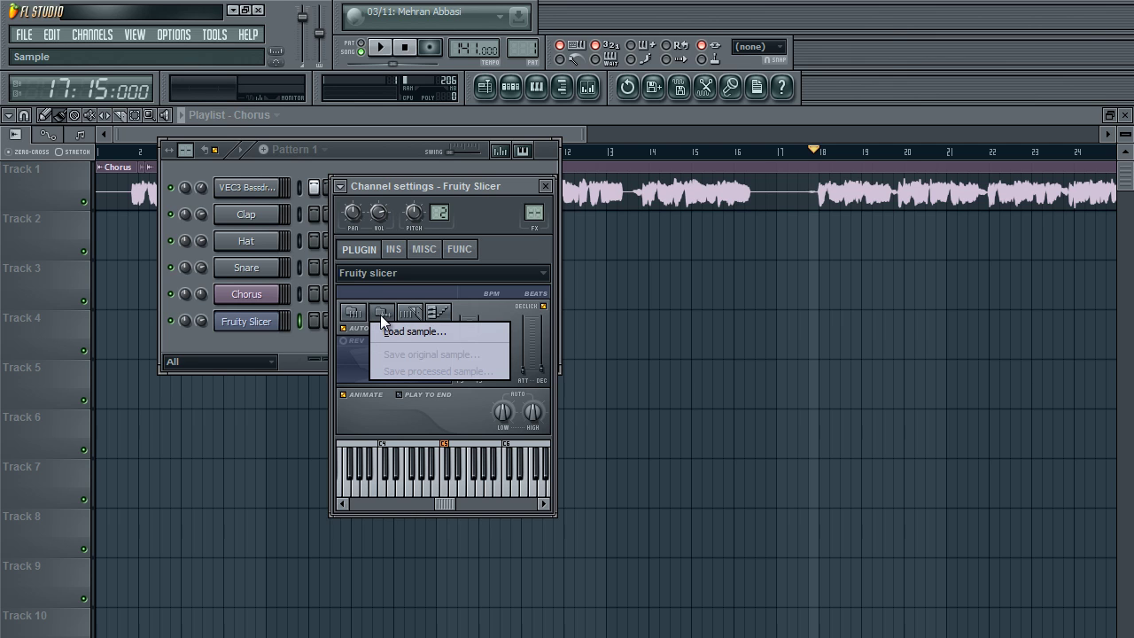
left_click(385, 333)
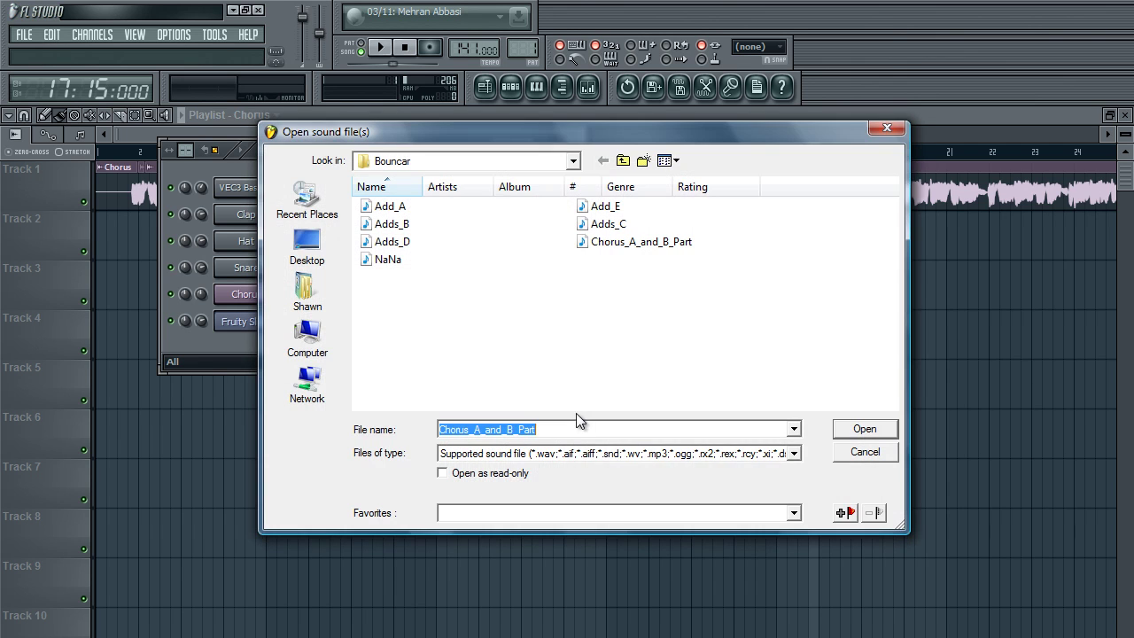
double_click(634, 242)
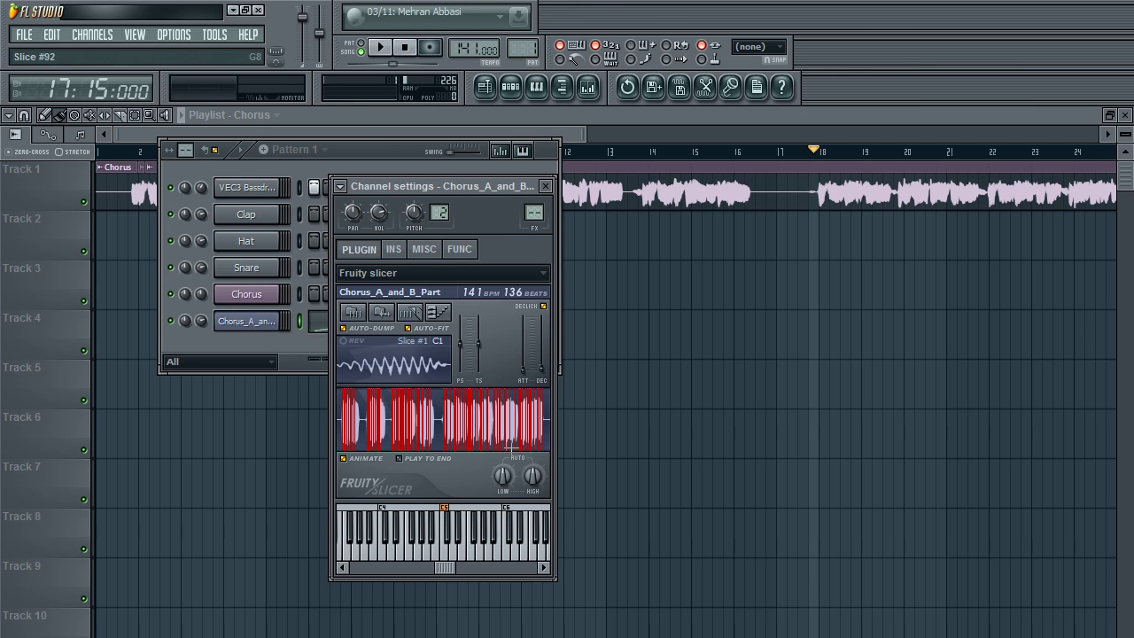
left_click(302, 346)
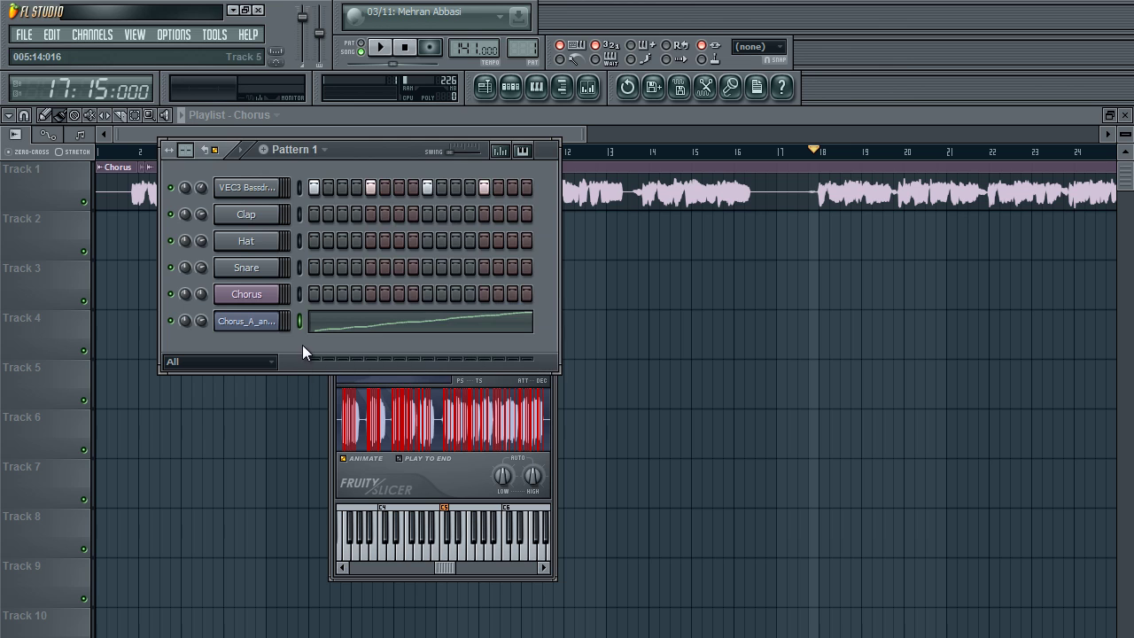
Step: Open the sliced Chorus_A_and_B_Part notes in the piano roll and look over the staircase
left_click(390, 328)
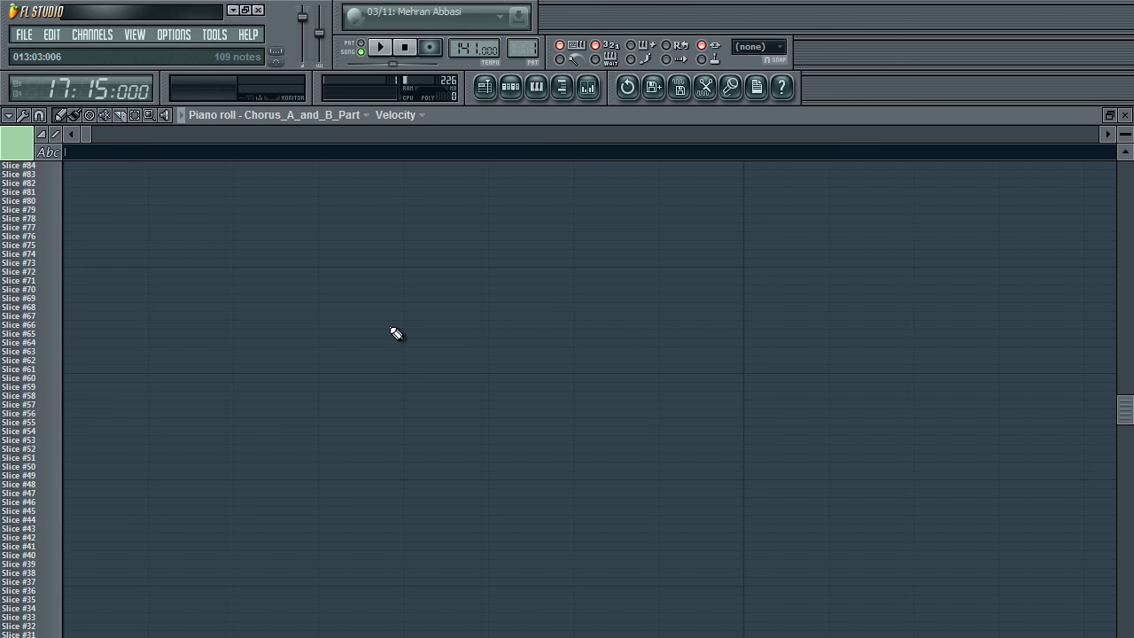
scroll(357, 371, "down", 2)
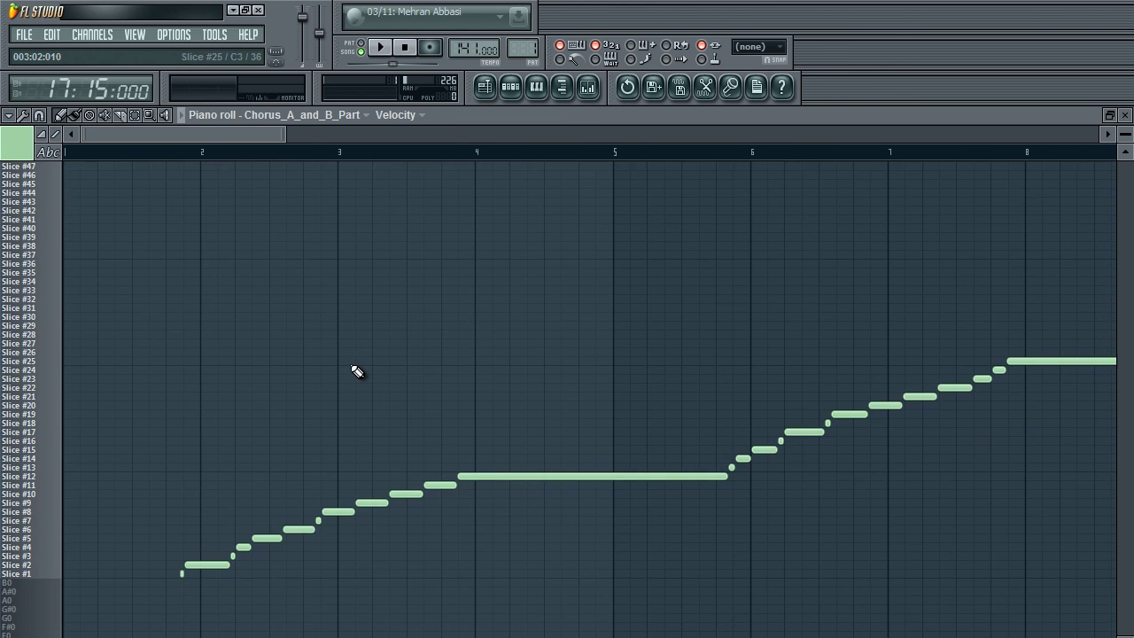
scroll(357, 371, "down", 5)
scroll(395, 494, "up", 10)
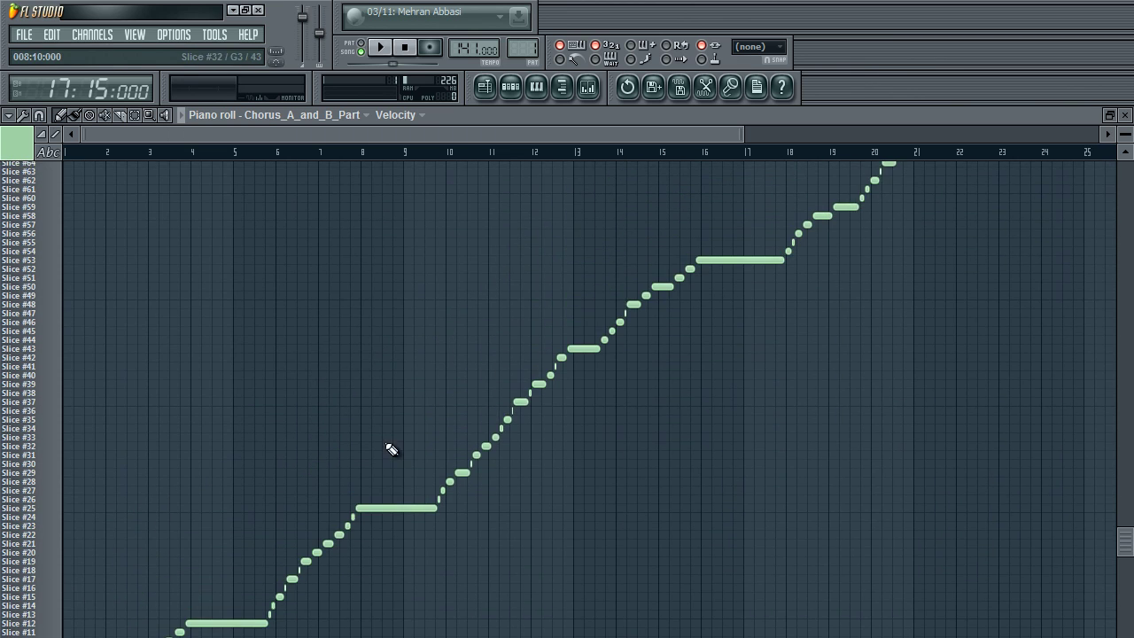
scroll(796, 407, "up", 2)
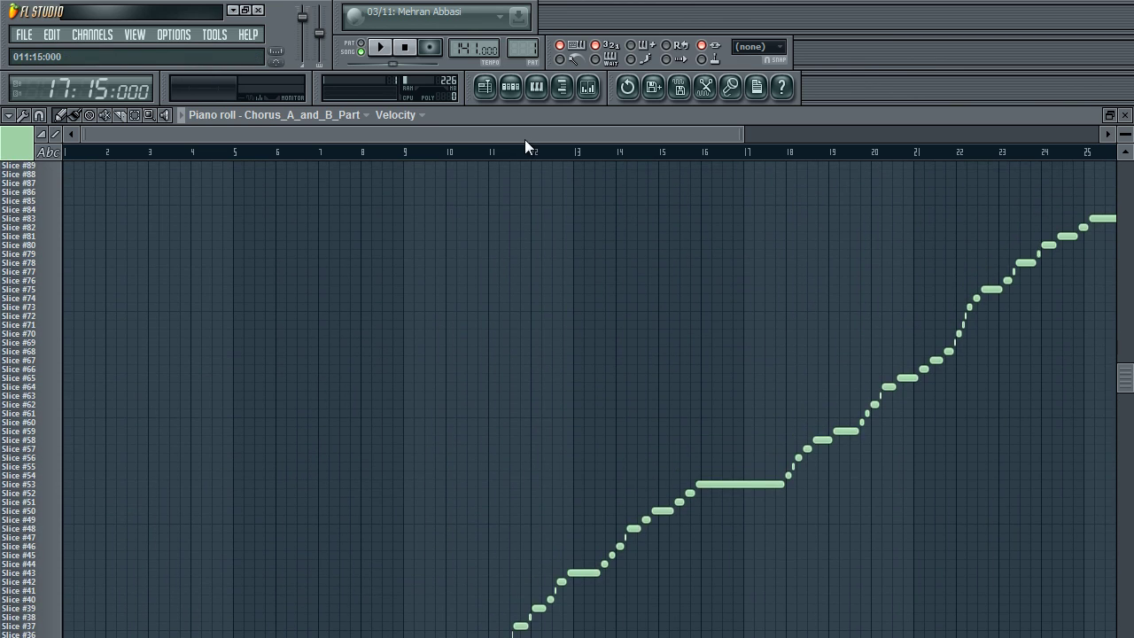
left_click_drag(524, 135, 754, 260)
scroll(754, 262, "up", 10)
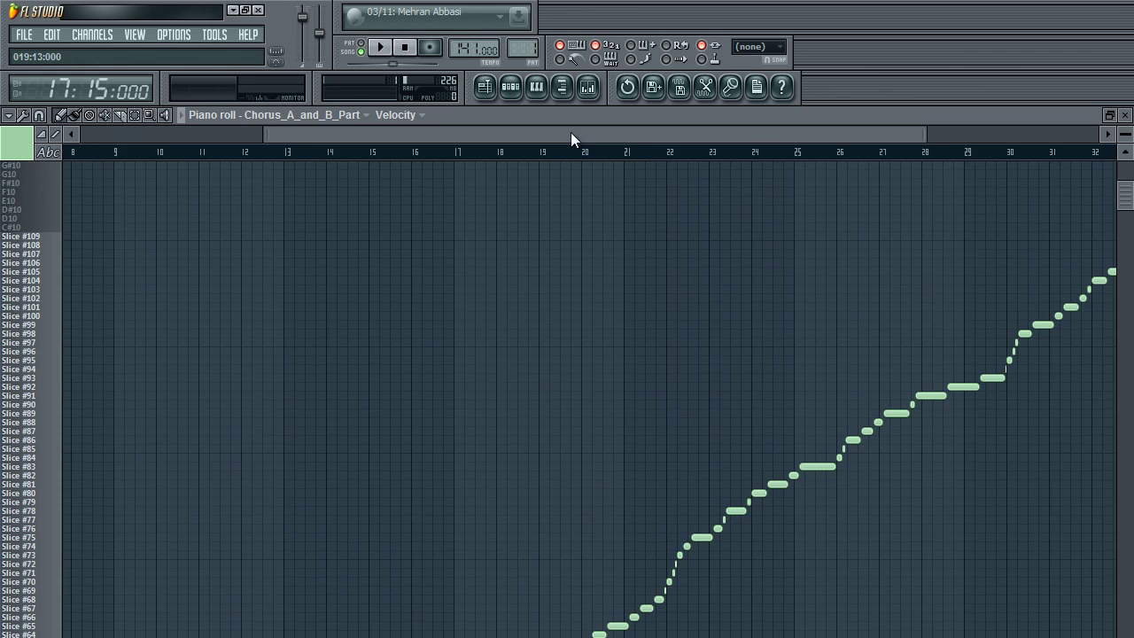
left_click_drag(572, 134, 381, 134)
scroll(152, 337, "down", 12)
scroll(20, 321, "down", 10)
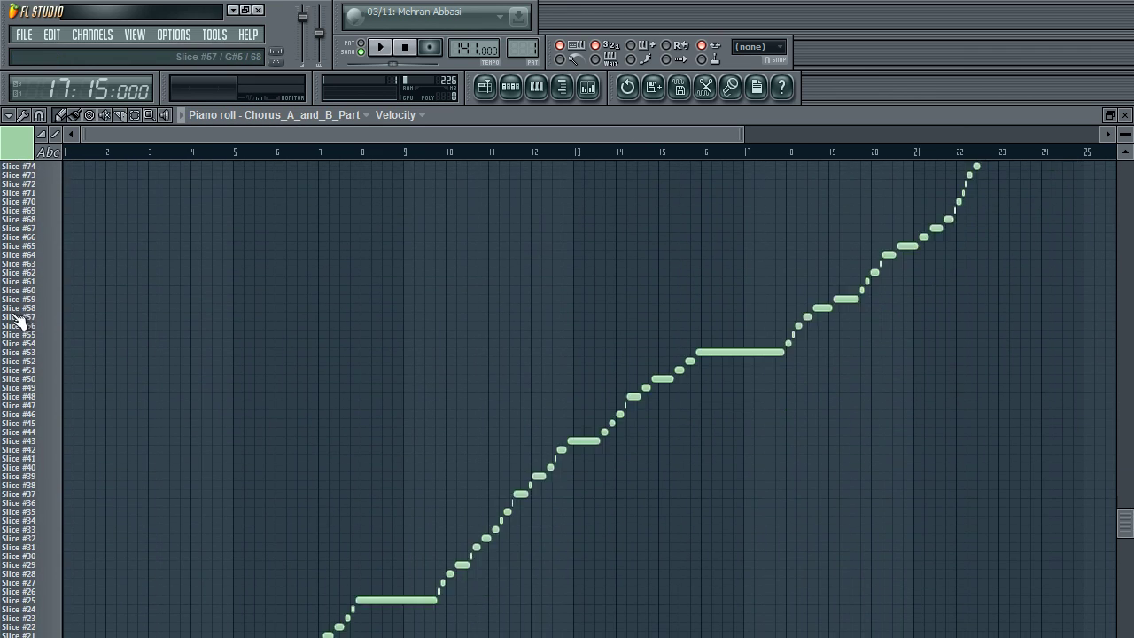
scroll(53, 390, "up", 2)
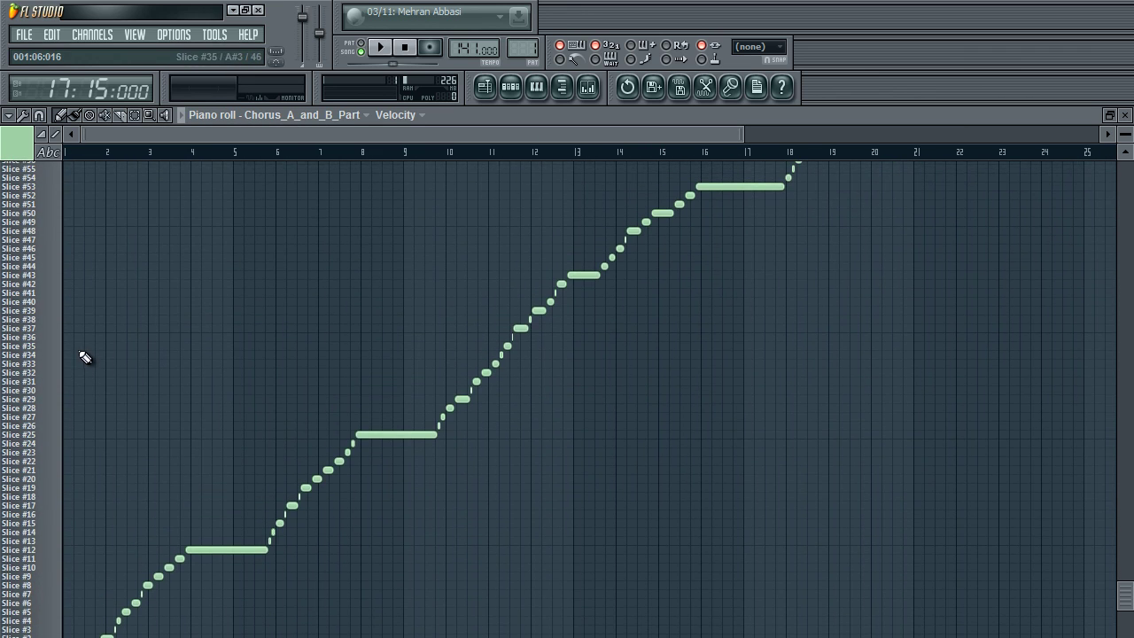
scroll(85, 360, "up", 1)
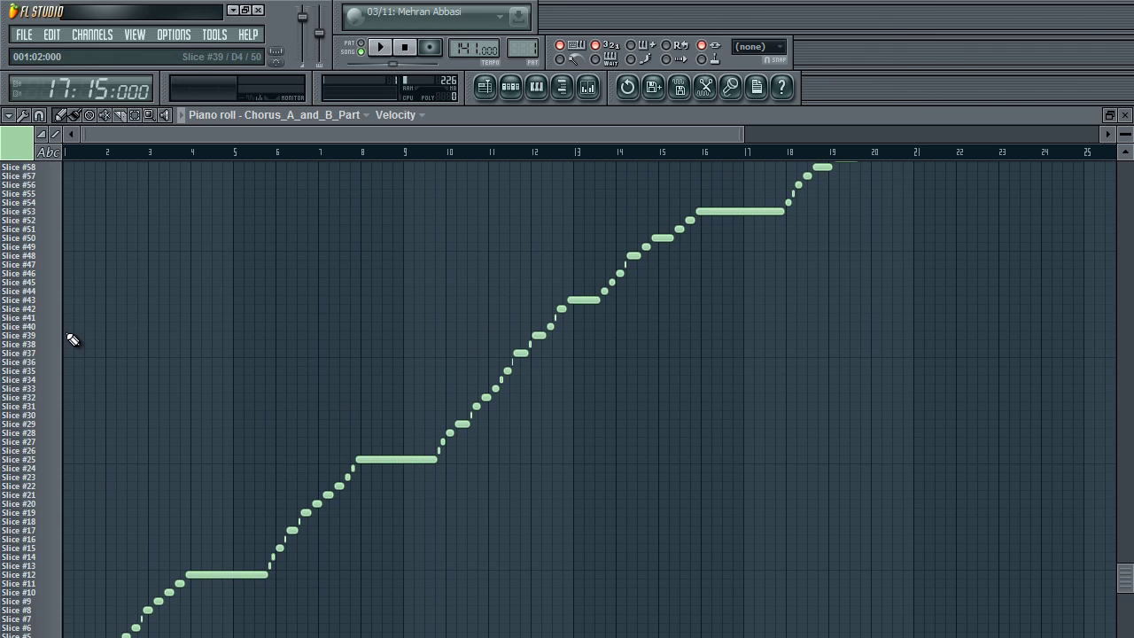
Step: Toggle the keyboard view on and off, then preview the slices going upward by name
left_click(45, 152)
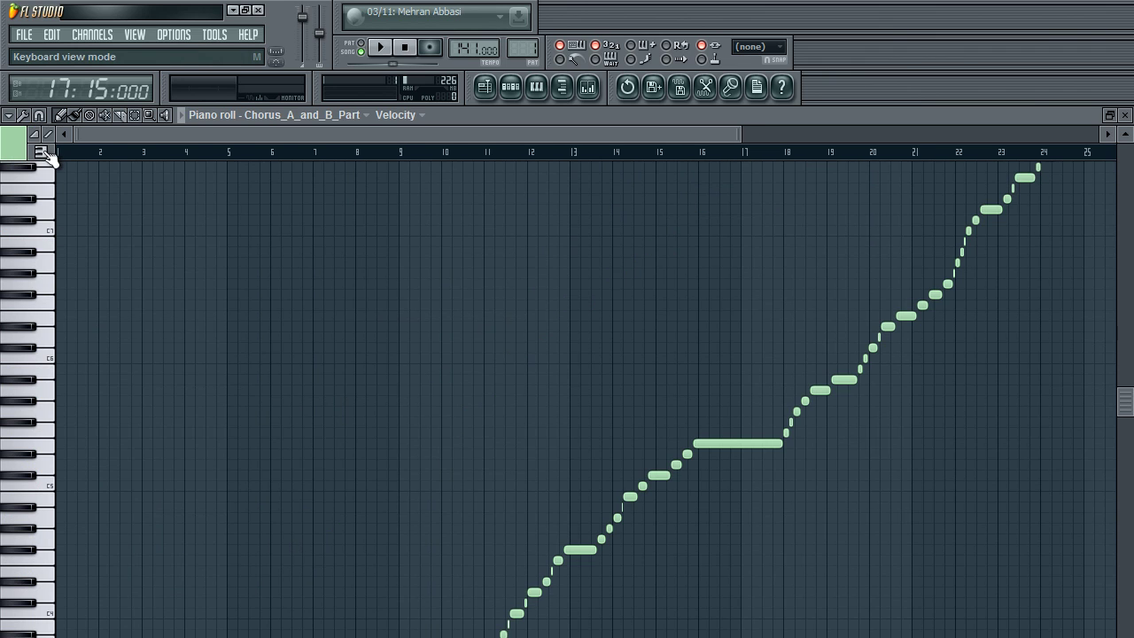
scroll(157, 431, "down", 10)
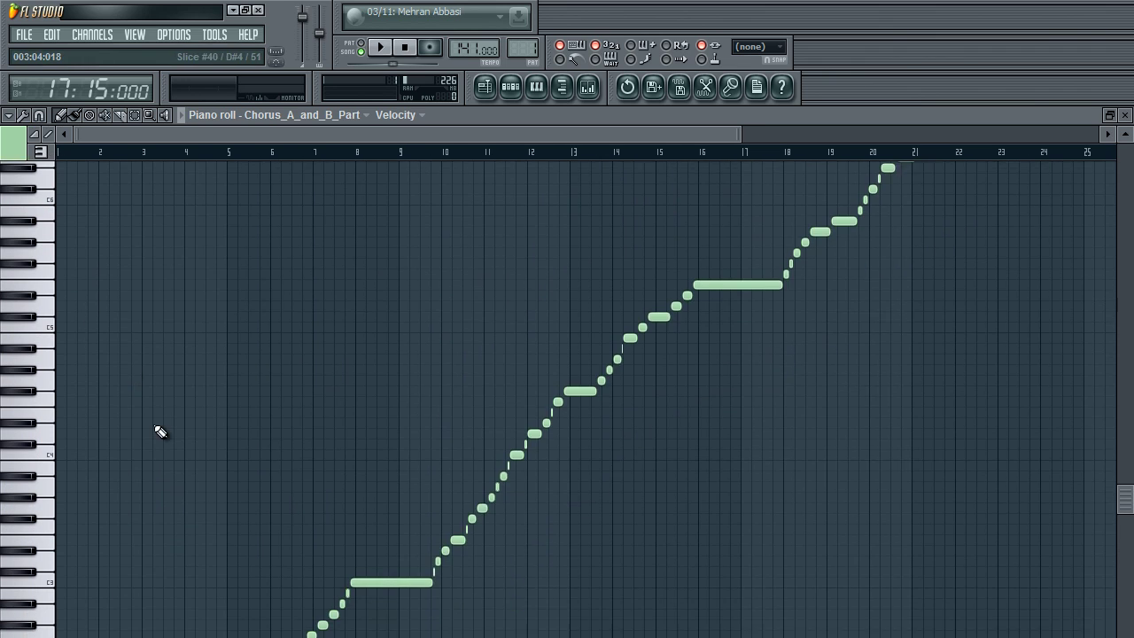
left_click(41, 155)
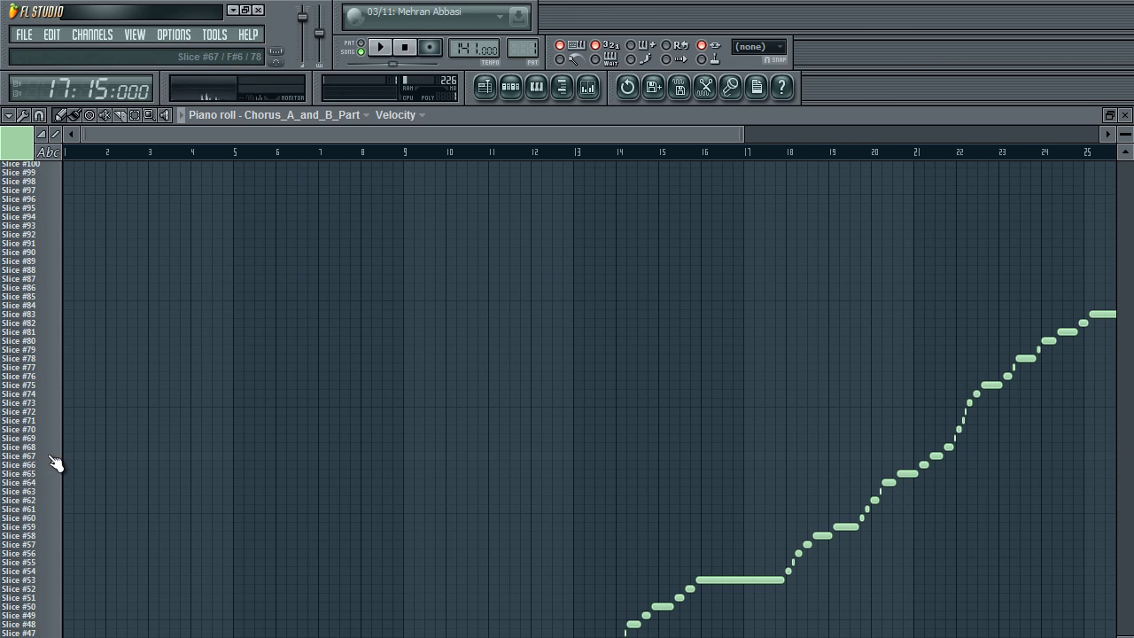
left_click_drag(51, 459, 50, 349)
scroll(1122, 408, "up", 2)
scroll(1121, 417, "down", 2)
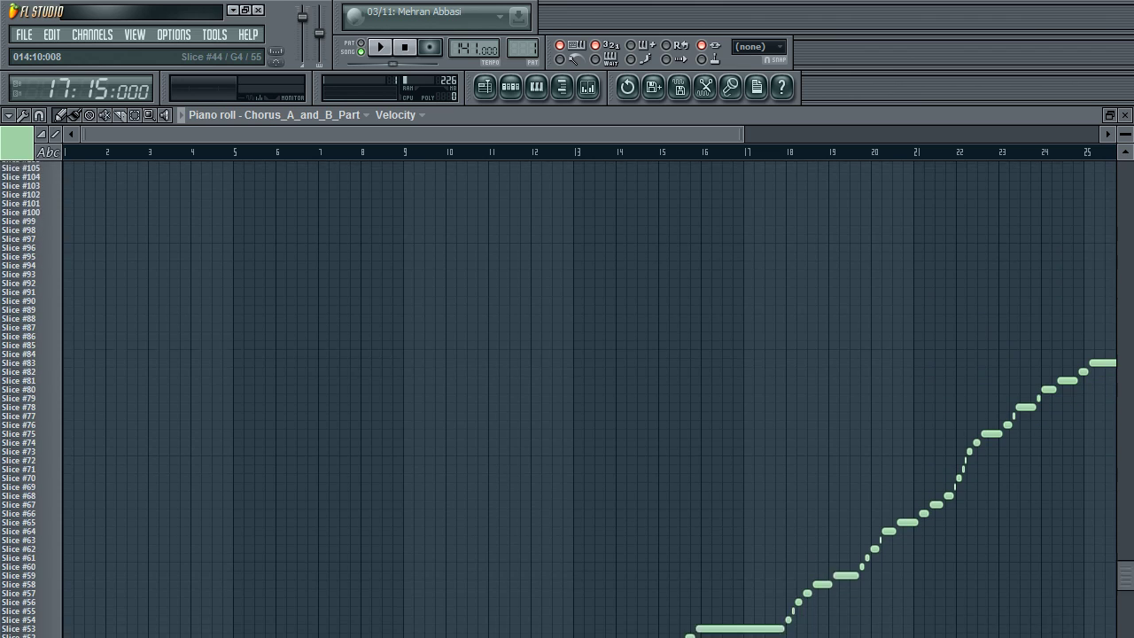
scroll(373, 469, "up", 3)
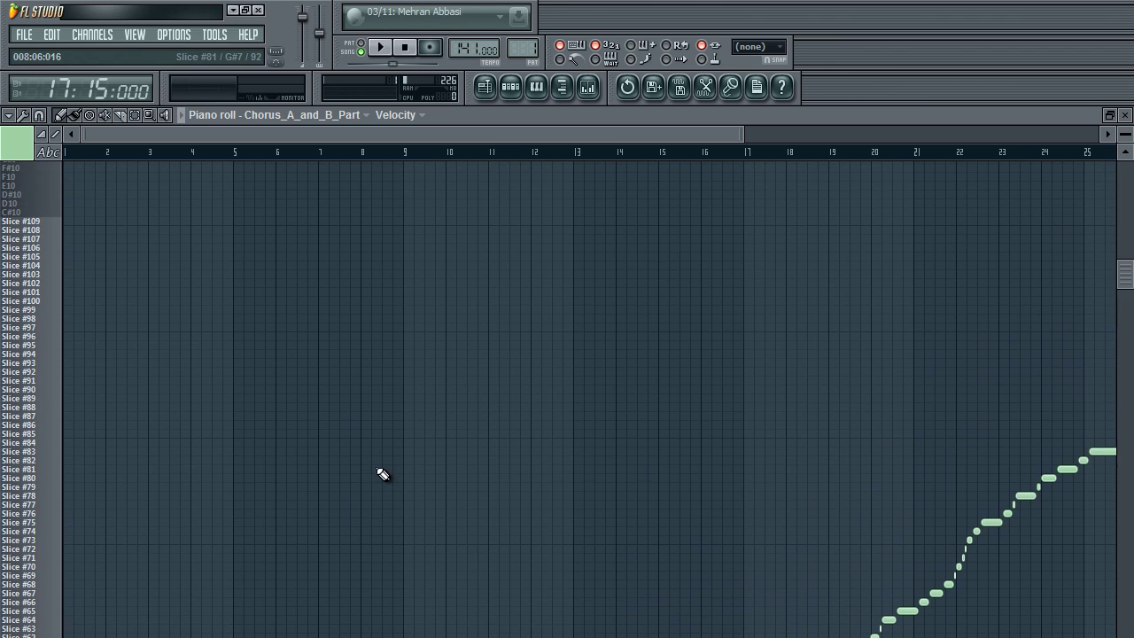
scroll(363, 531, "down", 7)
scroll(355, 602, "up", 2)
scroll(413, 488, "down", 9)
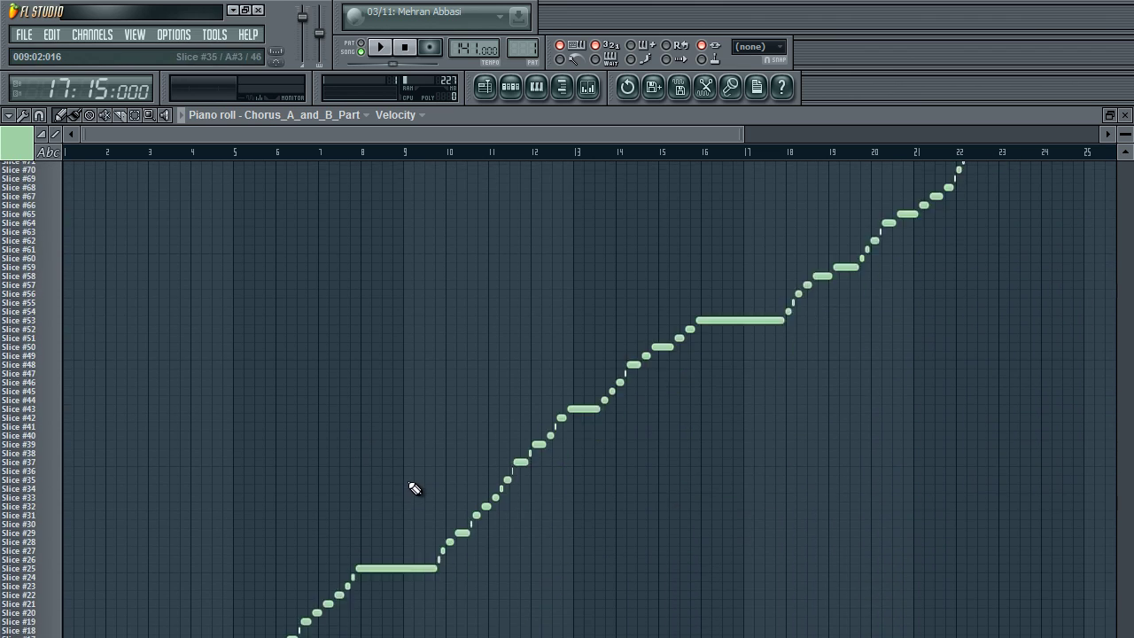
scroll(395, 464, "up", 2)
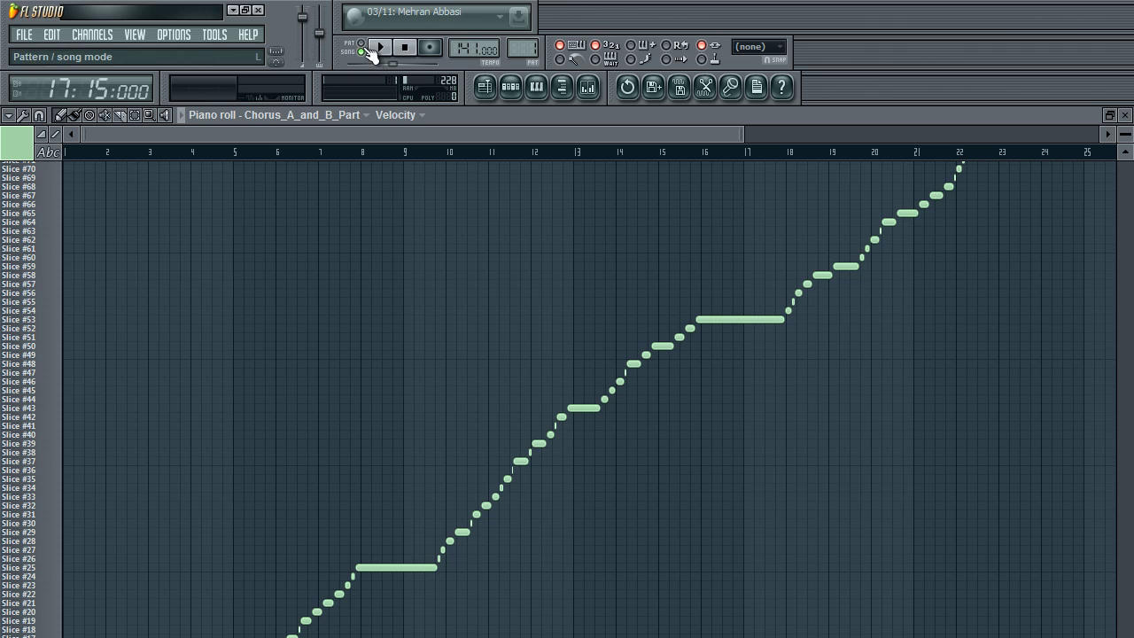
Step: Show and hide the channel list, then play the sliced vocal pattern and stop it
left_click(511, 86)
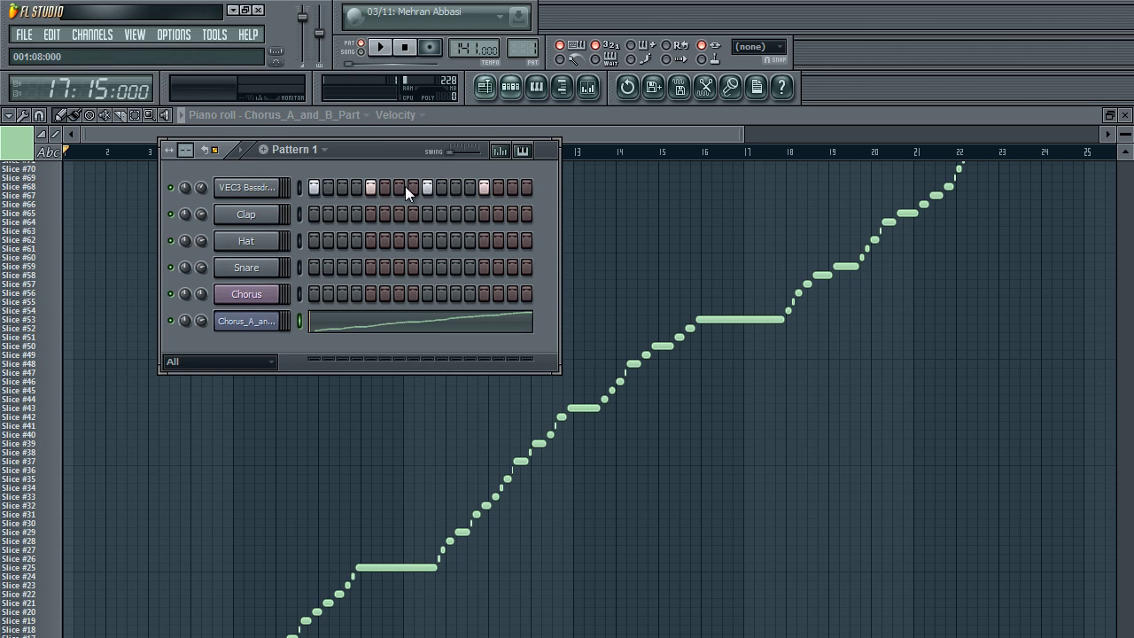
left_click(556, 146)
left_click_drag(395, 134, 390, 135)
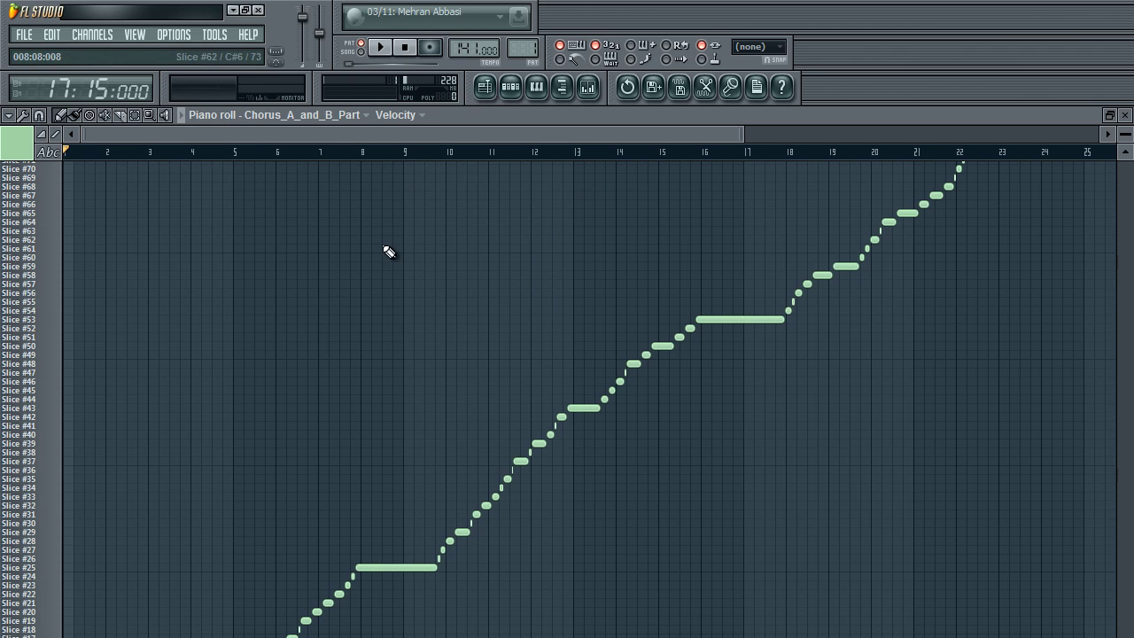
key("space")
scroll(395, 259, "up", 5)
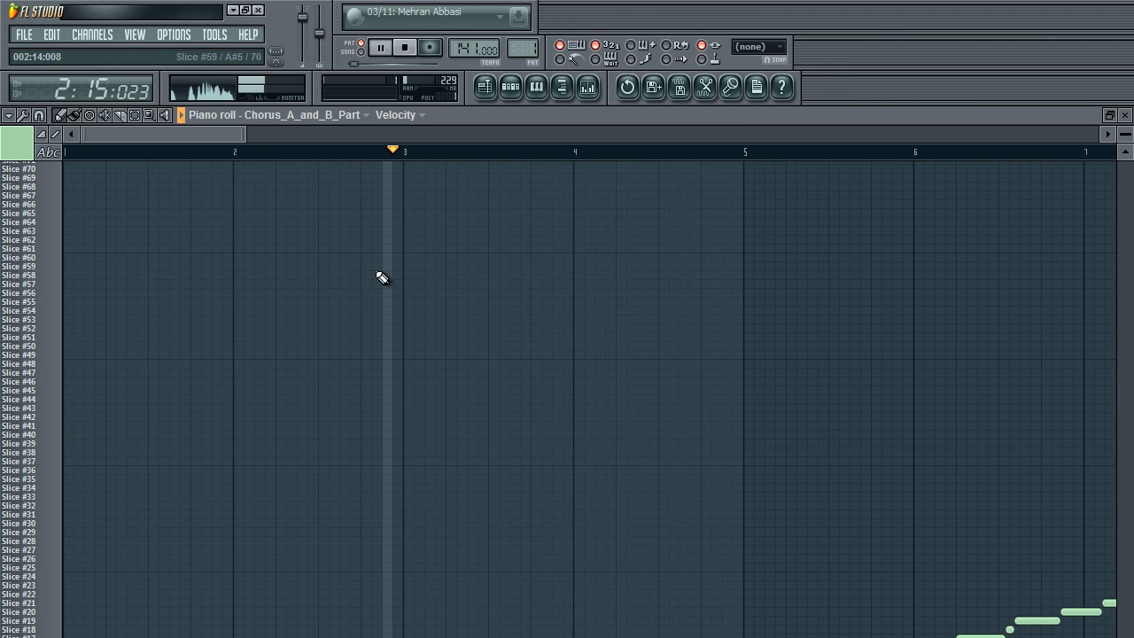
left_click_drag(225, 135, 296, 125)
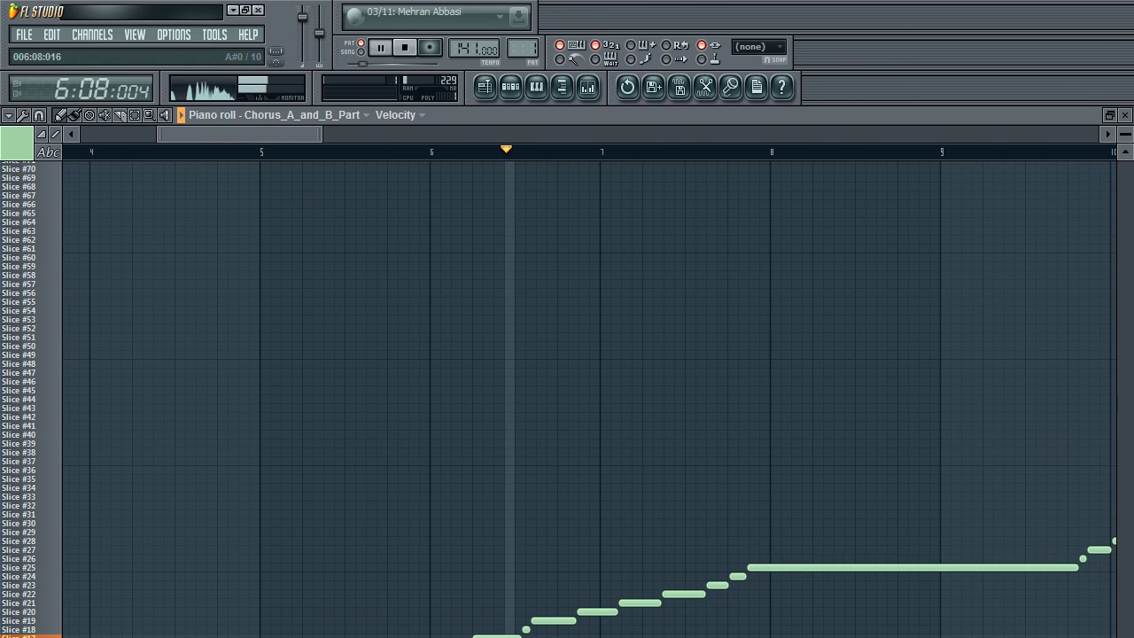
left_click_drag(297, 141, 369, 127)
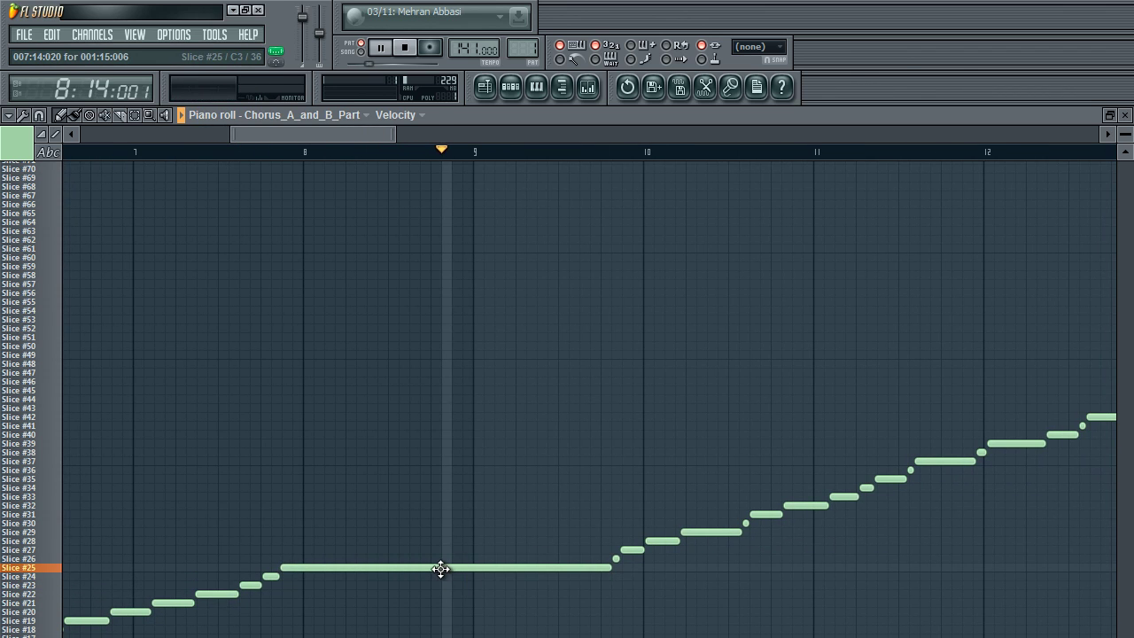
scroll(451, 182, "right", 5)
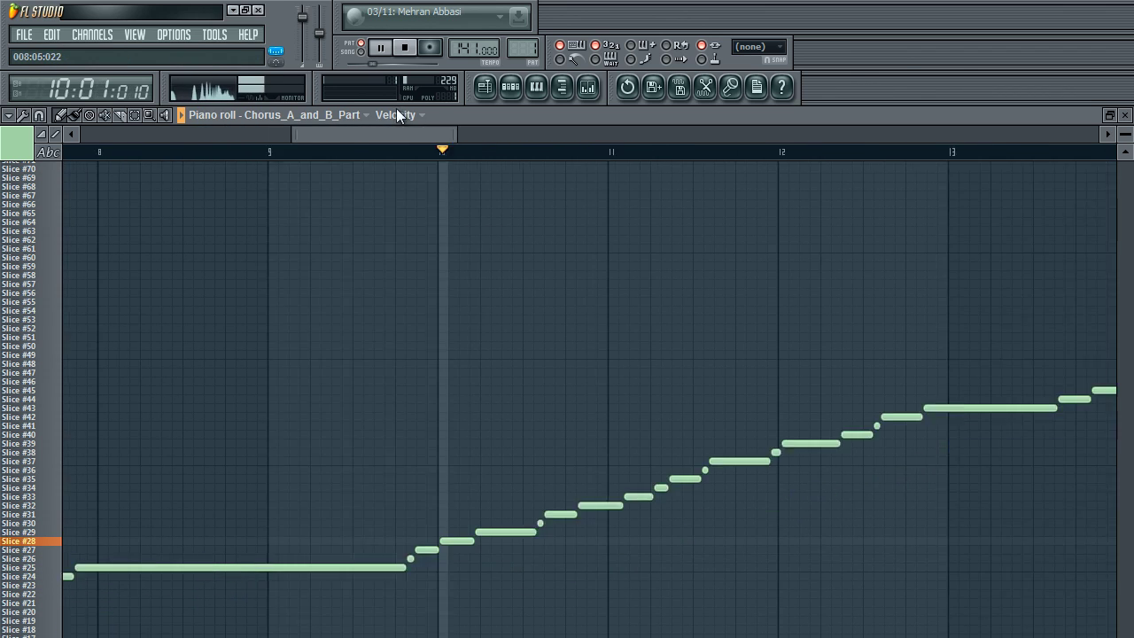
key("space")
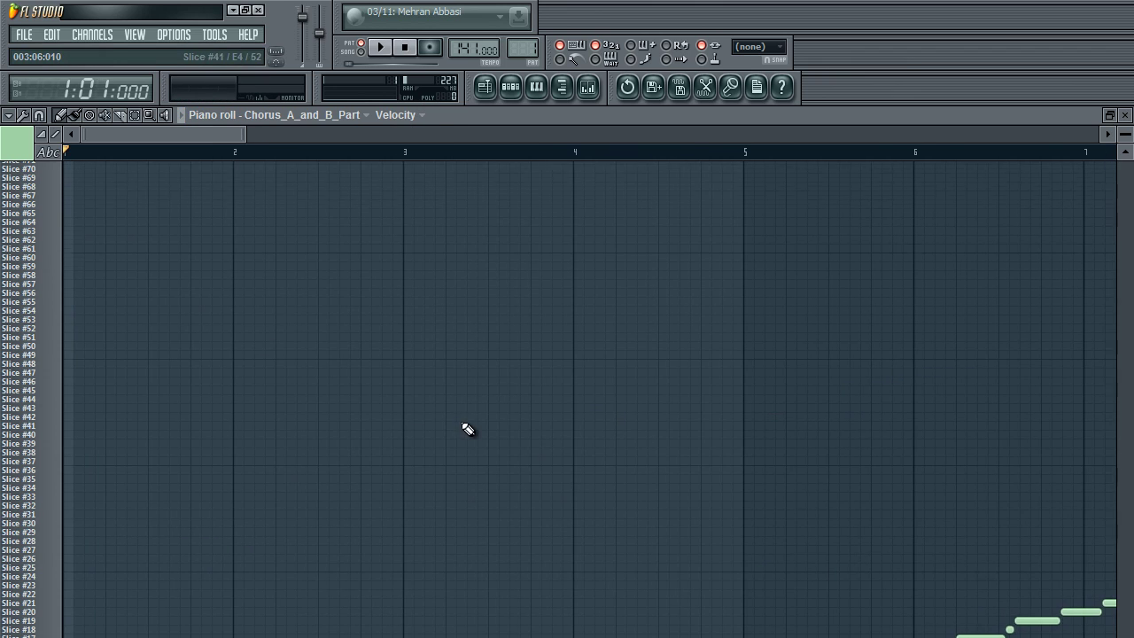
scroll(478, 426, "down", 2)
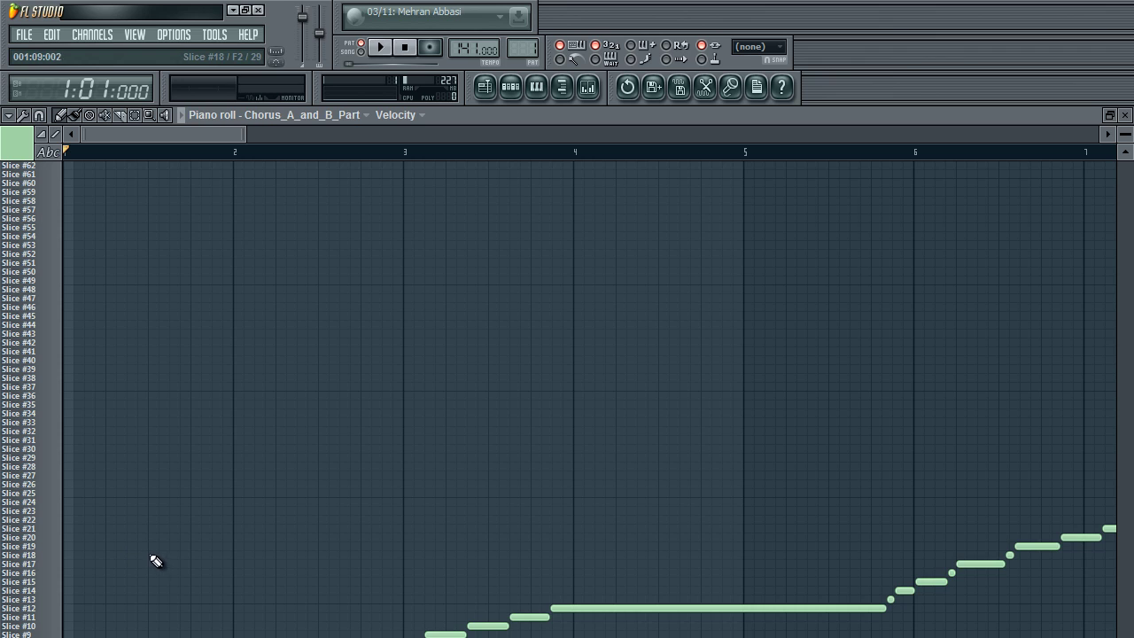
scroll(150, 568, "down", 5)
Step: Delete the lowest slice notes and the staircase notes before bar 12
left_click_drag(268, 580, 157, 636)
key("Delete")
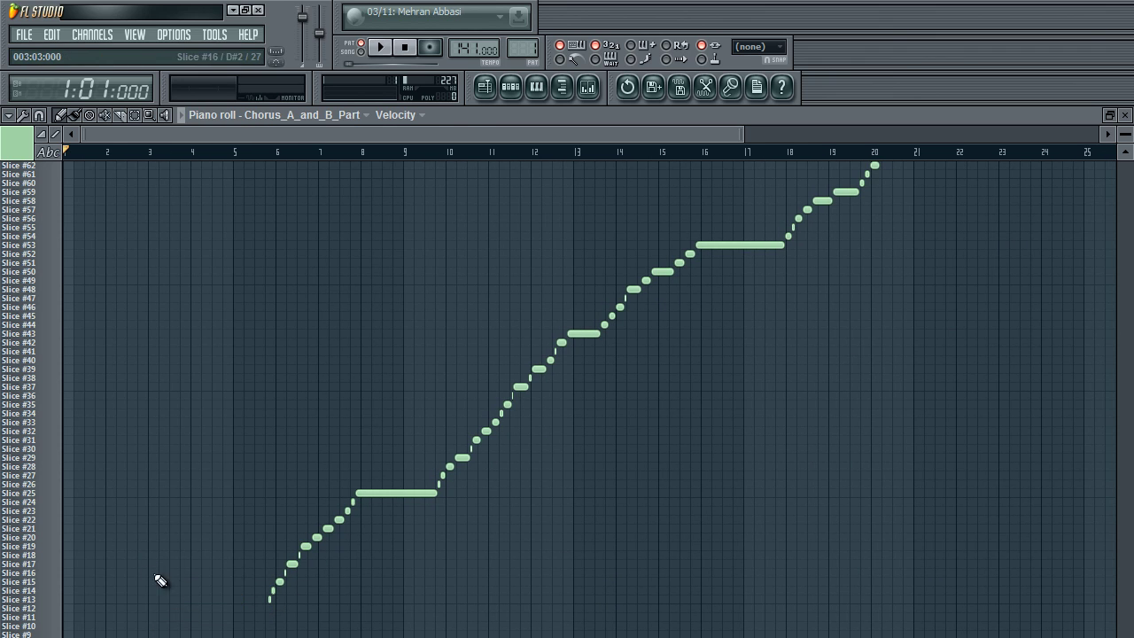
scroll(160, 581, "up", 6)
scroll(221, 595, "up", 5)
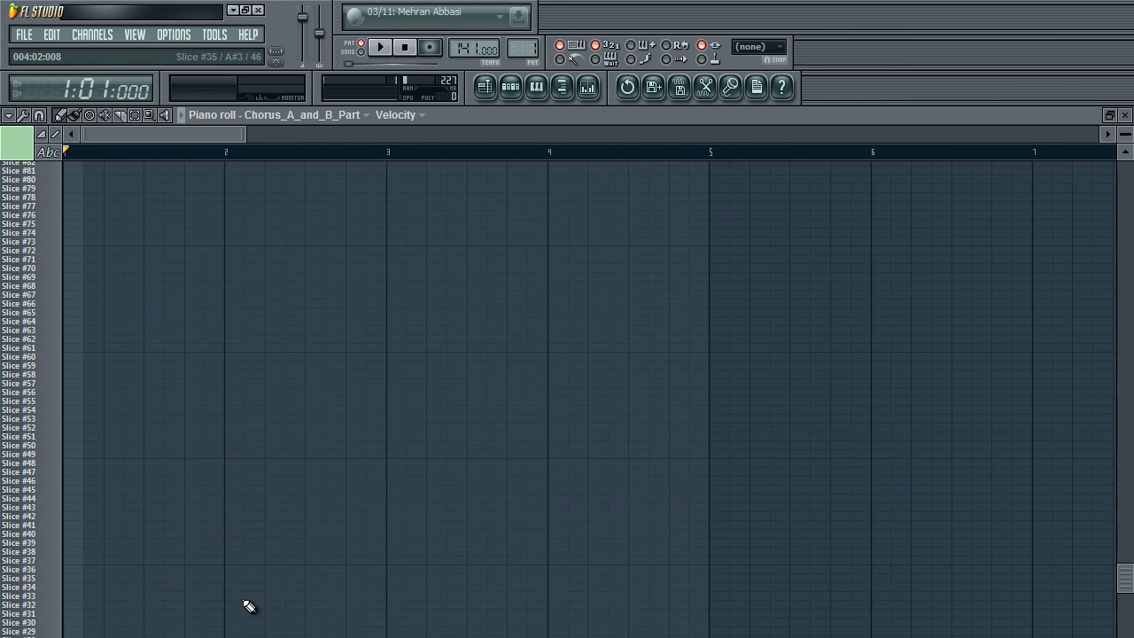
scroll(248, 606, "up", 1)
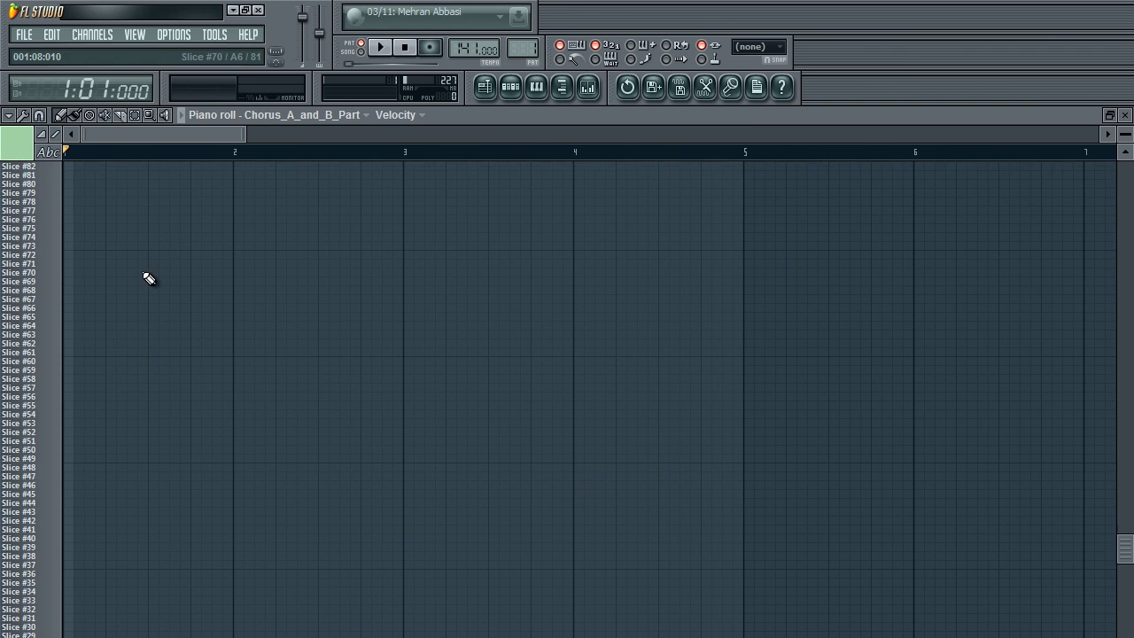
scroll(177, 550, "down", 5)
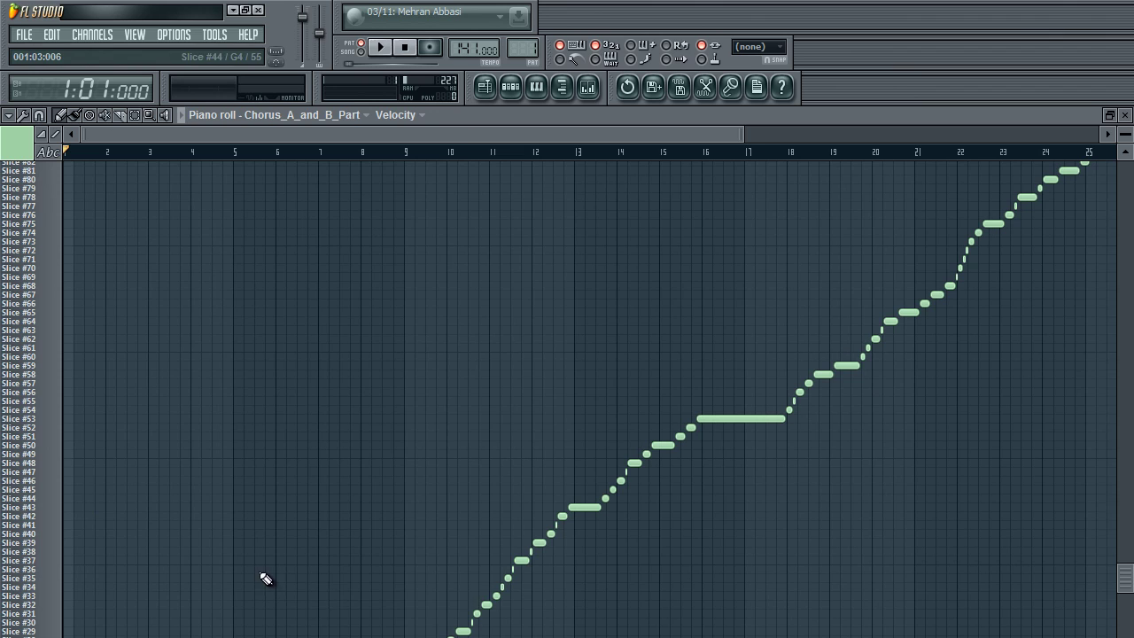
left_click_drag(435, 593, 311, 637)
left_click_drag(532, 558, 276, 637)
key("Delete")
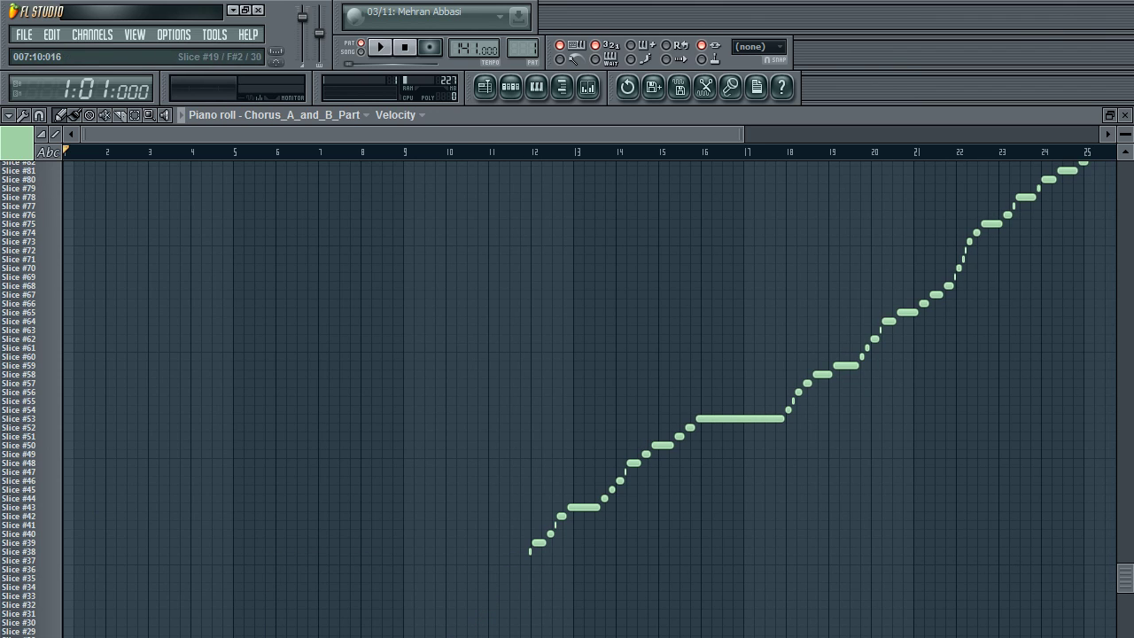
Step: Delete all the higher slice notes after bar 18, keeping only the bars 12–18 run
left_click_drag(1089, 229, 793, 436)
key("Delete")
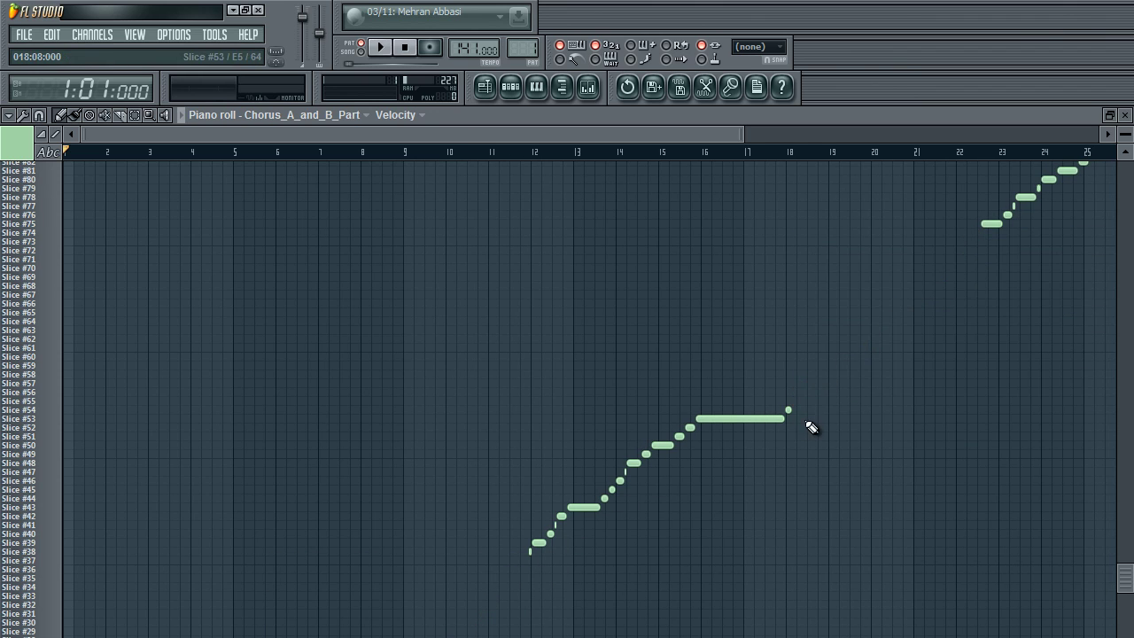
scroll(770, 180, "up", 4)
left_click_drag(663, 134, 828, 134)
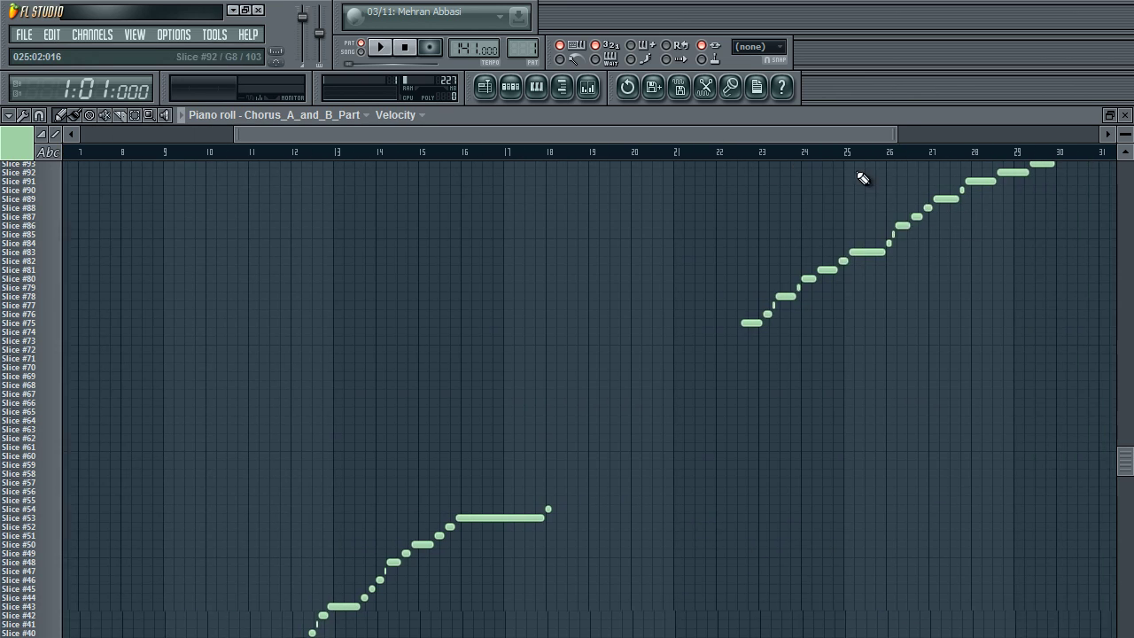
left_click_drag(916, 188, 729, 347)
key("Delete")
scroll(727, 313, "up", 4)
left_click_drag(680, 134, 884, 133)
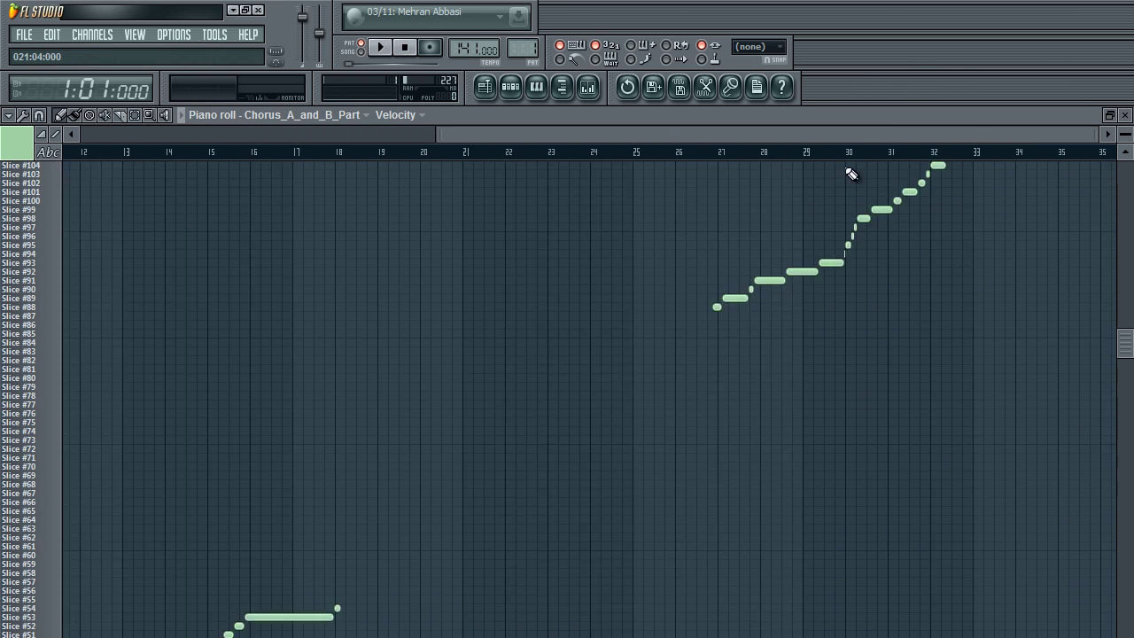
scroll(911, 283, "up", 4)
left_click_drag(969, 225, 532, 536)
key("Delete")
scroll(532, 177, "left", 10)
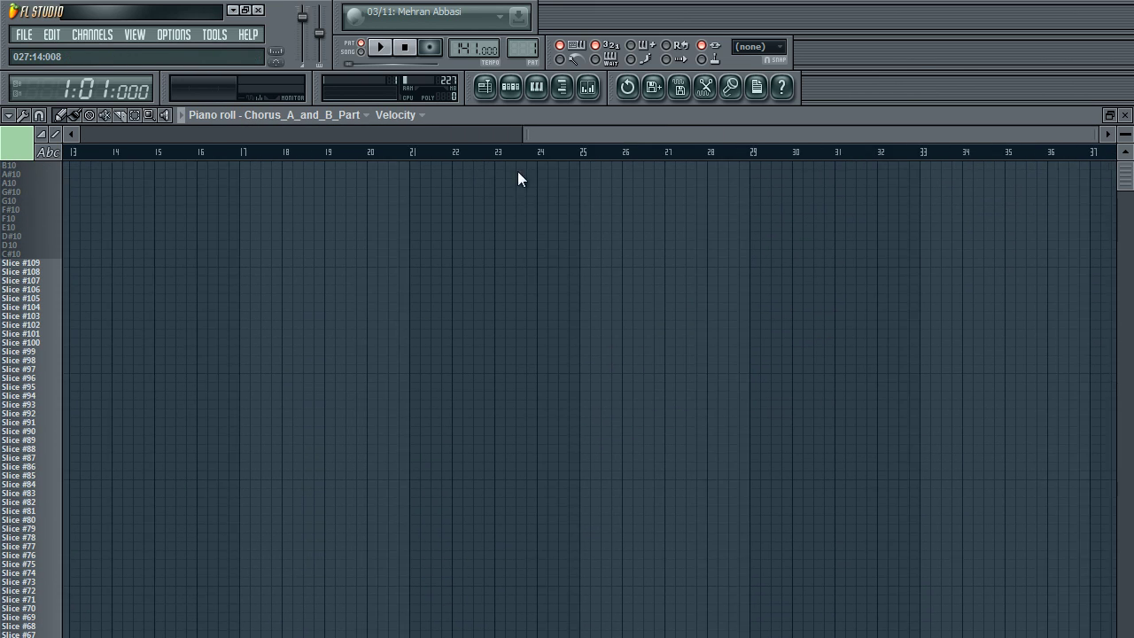
scroll(58, 301, "down", 3)
scroll(58, 301, "down", 10)
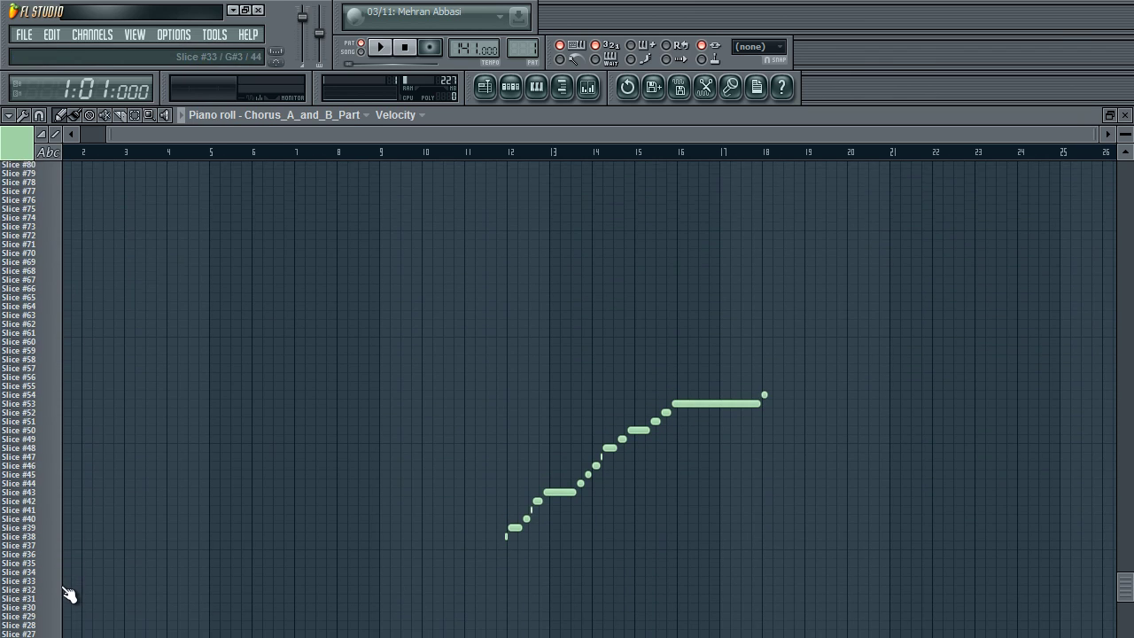
left_click(33, 412)
left_click(33, 422)
left_click(34, 434)
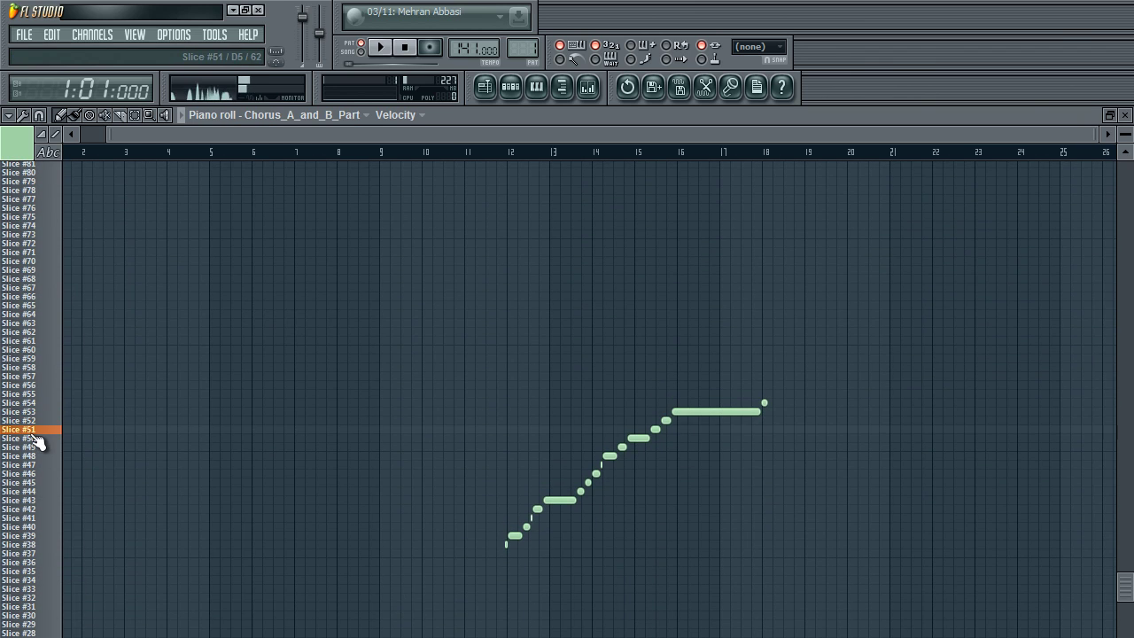
left_click(34, 447)
left_click(34, 422)
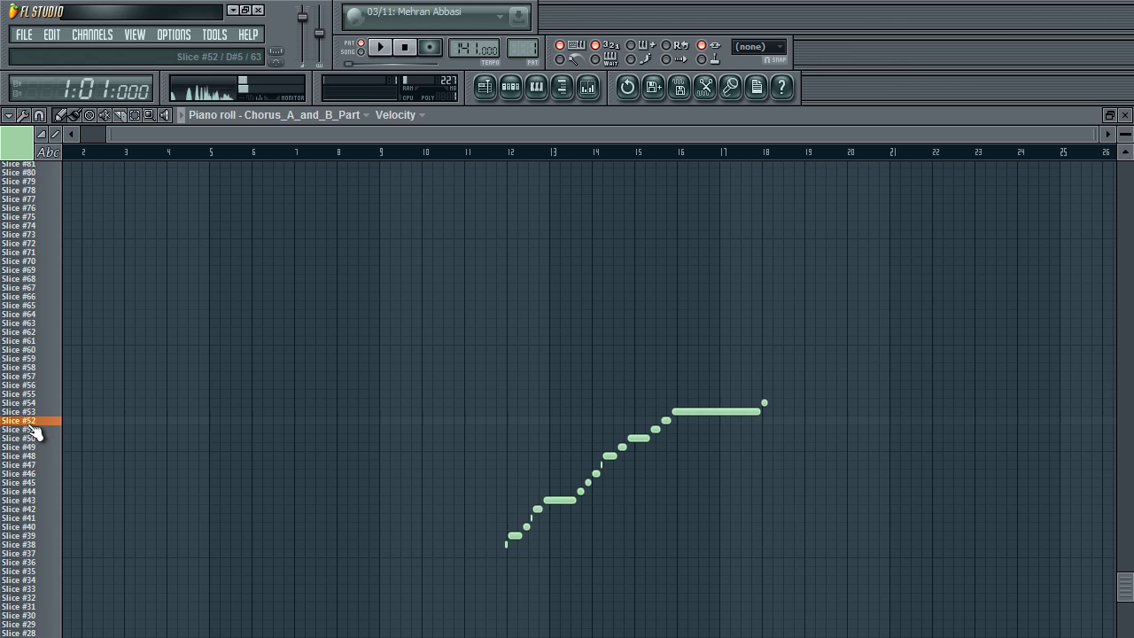
left_click(34, 413)
left_click(34, 414)
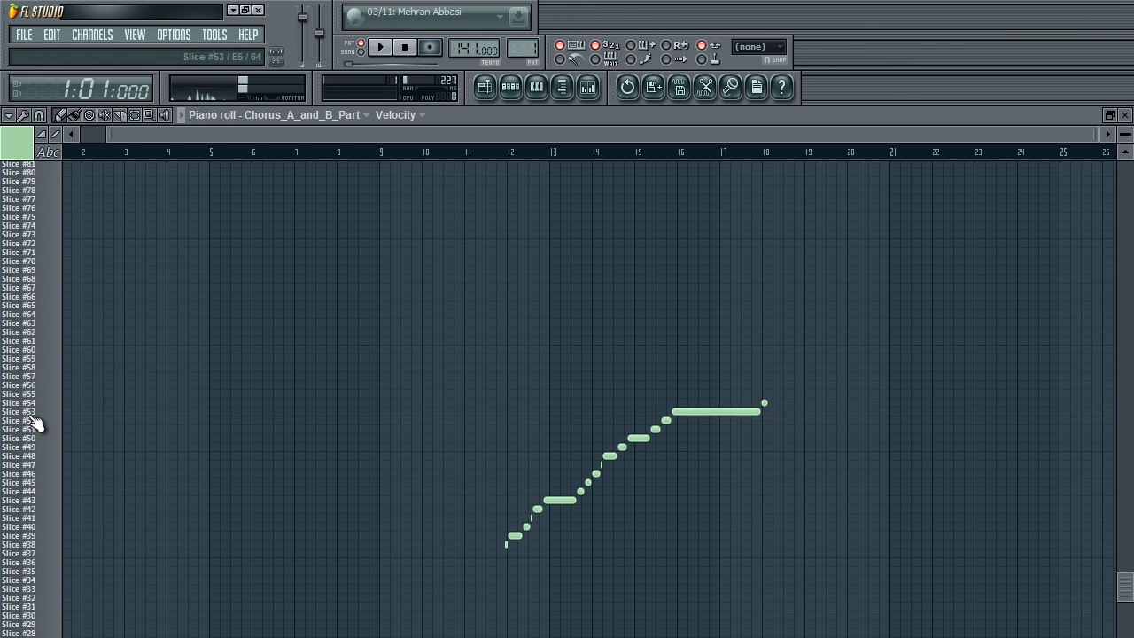
left_click(35, 418)
left_click(36, 431)
left_click(36, 421)
left_click(35, 414)
left_click(36, 413)
left_click(37, 422)
left_click(36, 414)
left_click(35, 431)
left_click(33, 447)
left_click(32, 434)
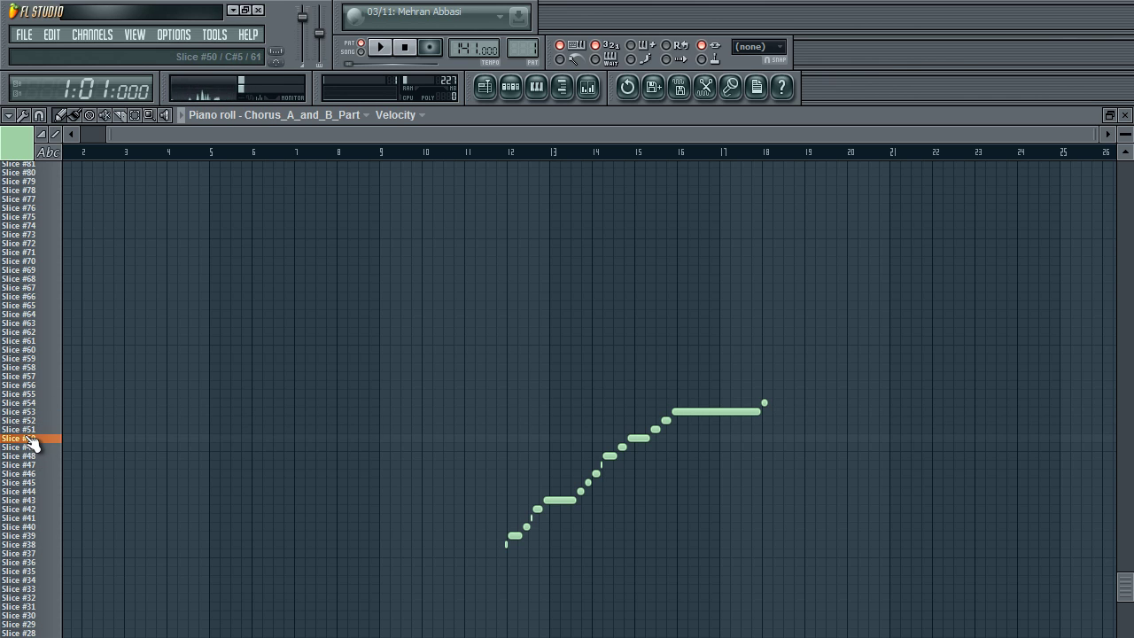
left_click(33, 407)
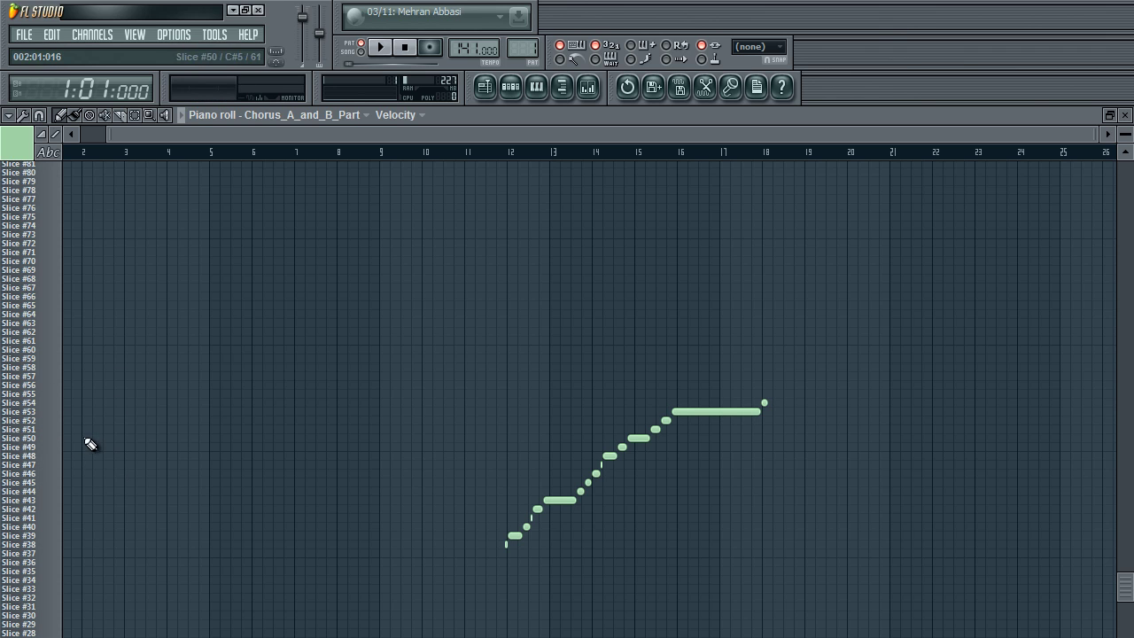
scroll(145, 145, "left", 1)
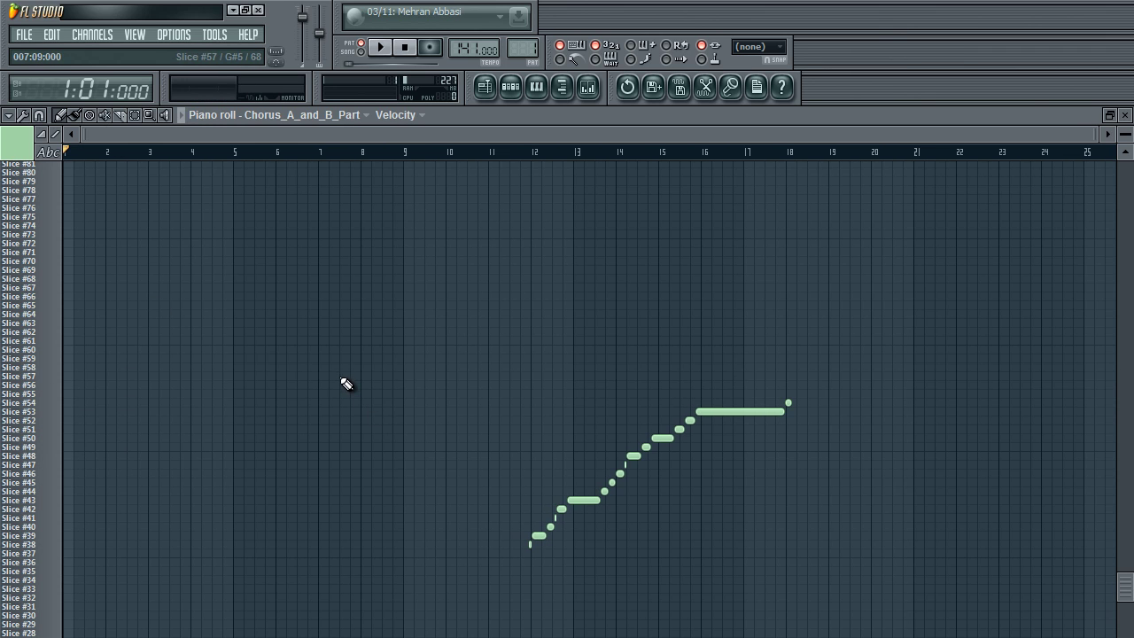
Step: Select all remaining slice notes, move them to bar 1, and delete them
scroll(326, 387, "up", 2, "ctrl")
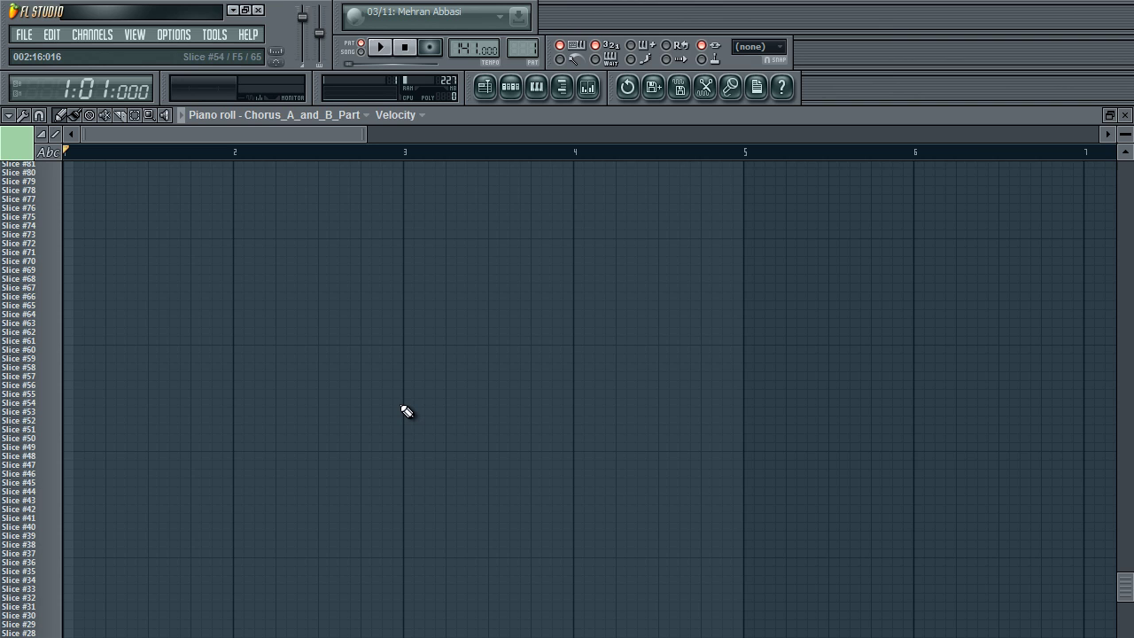
scroll(407, 411, "down", 4)
key("ctrl+a")
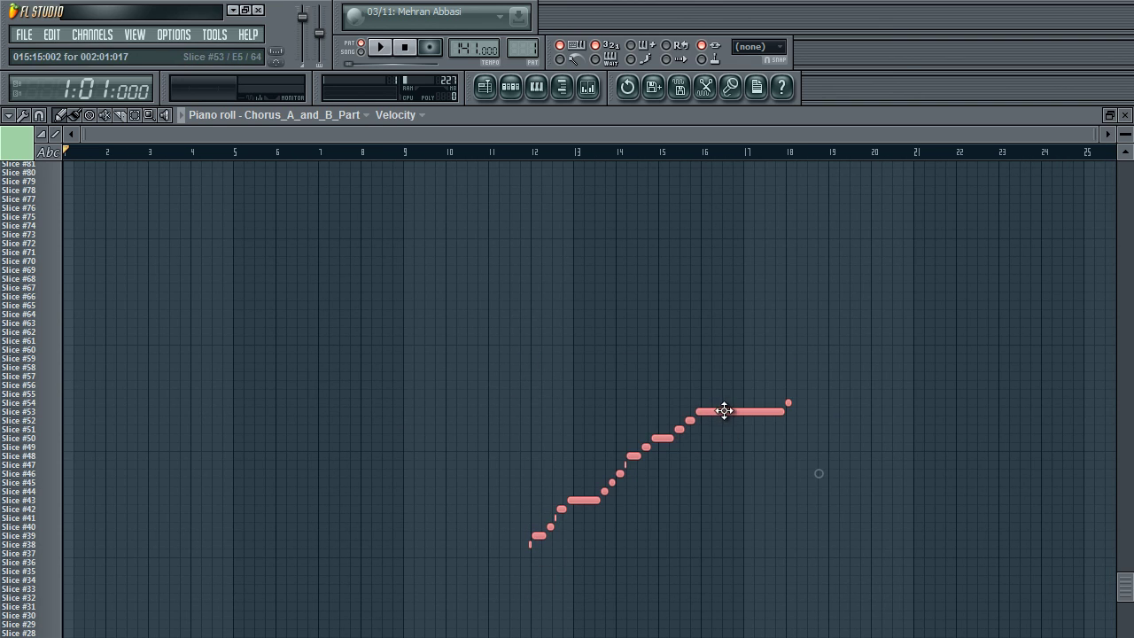
left_click_drag(724, 410, 197, 417)
scroll(208, 434, "up", 4)
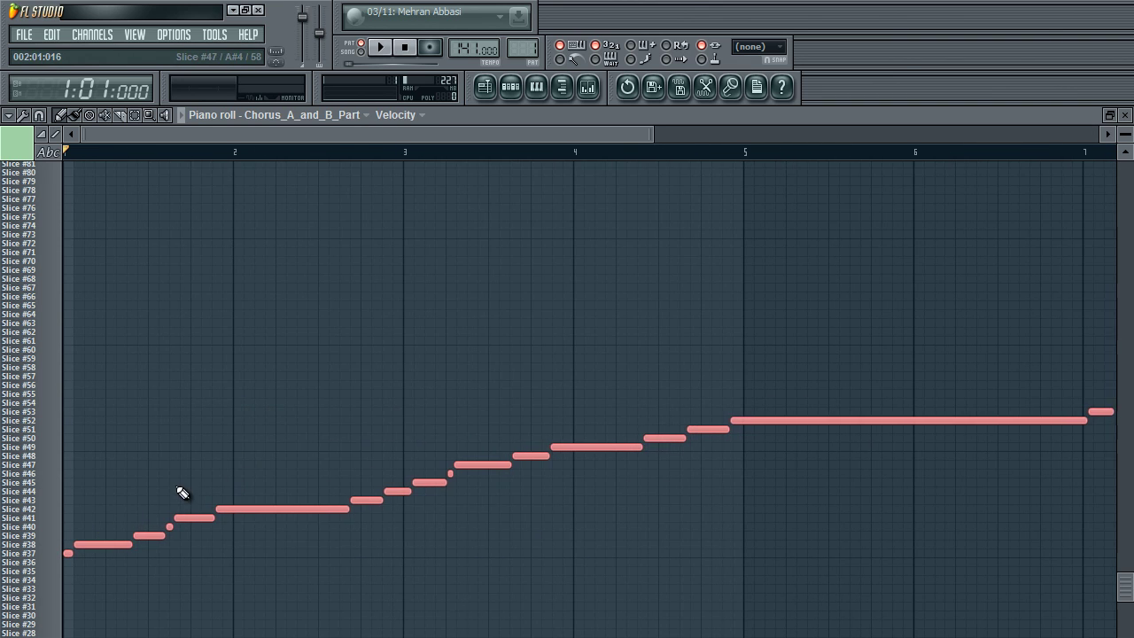
scroll(507, 407, "down", 4)
key("Delete")
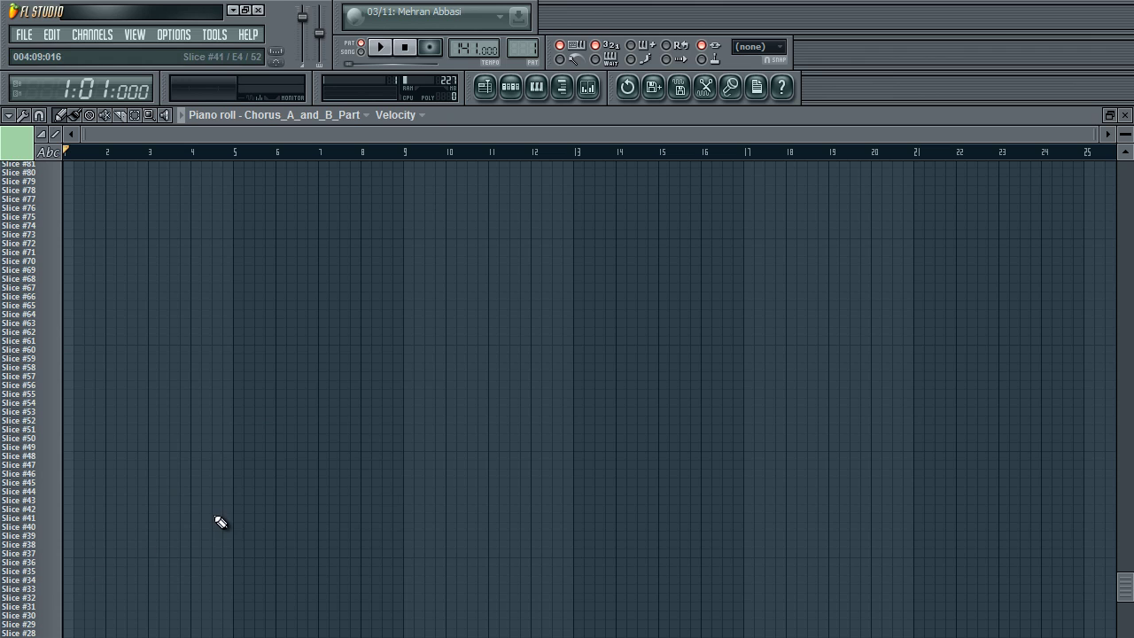
scroll(220, 522, "up", 4)
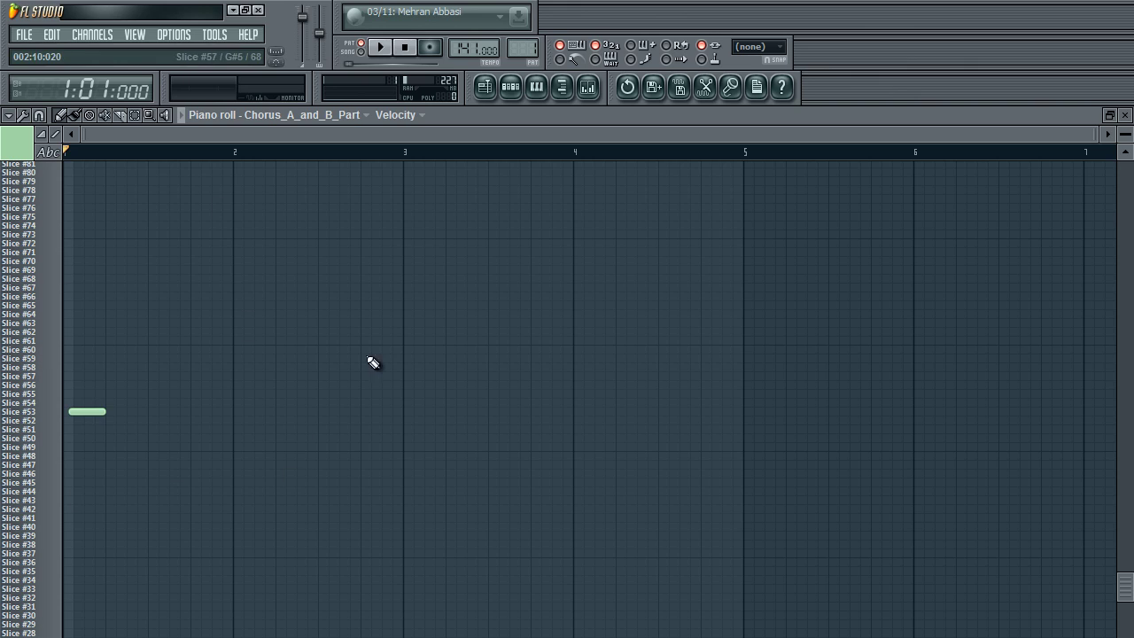
Step: Shorten the Slice #53 note at bar 1 and add three more evenly spaced copies
left_click_drag(73, 411, 89, 413)
left_click(114, 412)
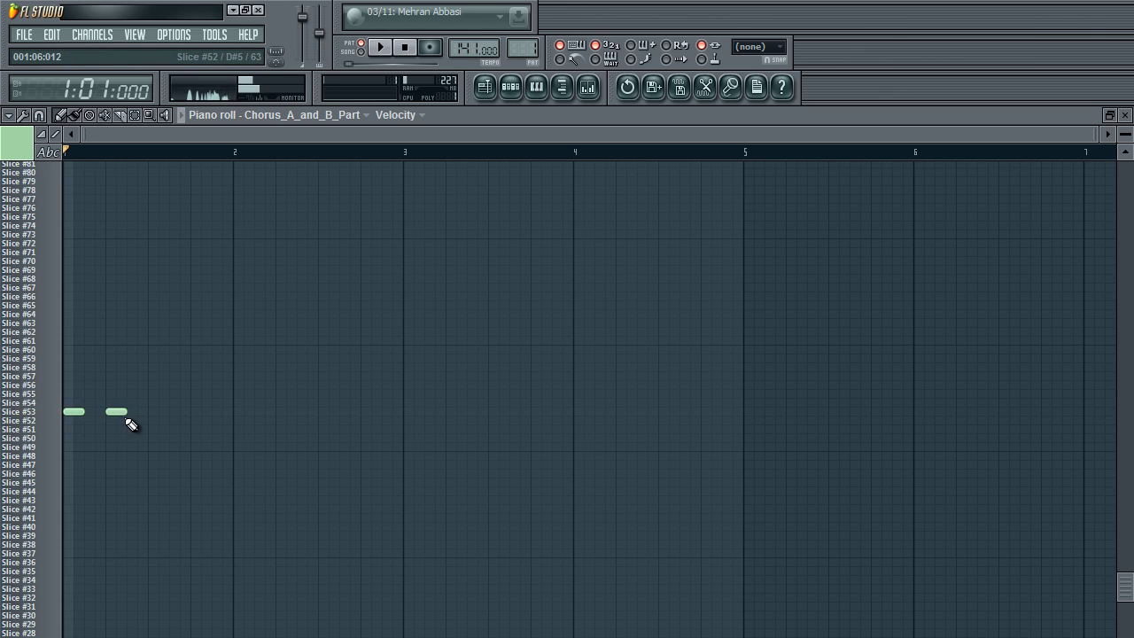
key("space")
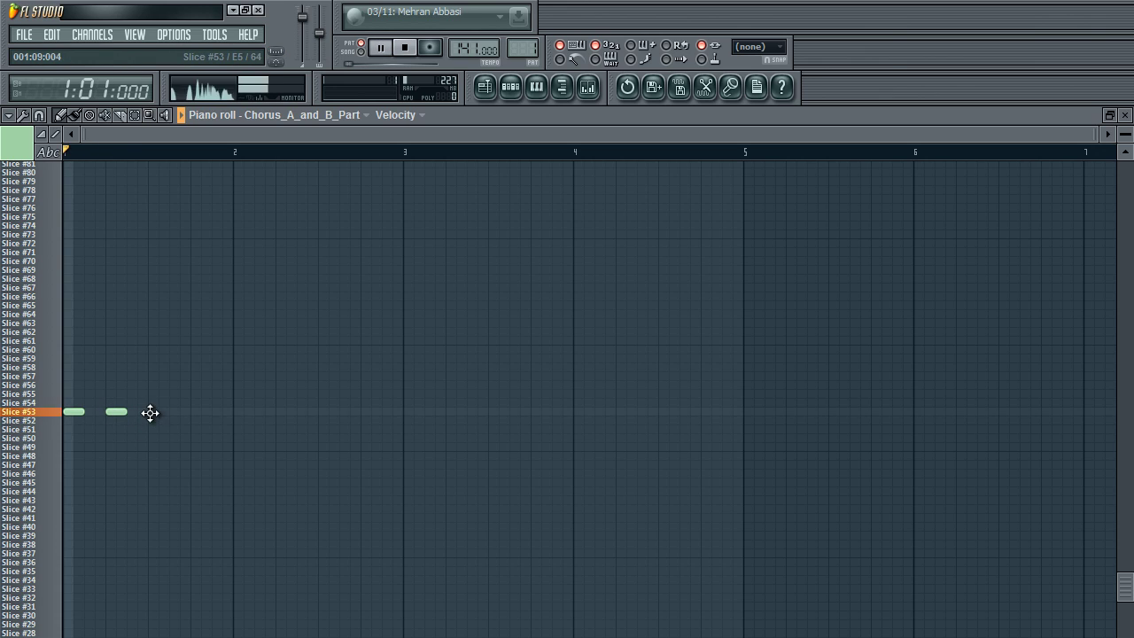
left_click(149, 412)
left_click(193, 411)
key("space")
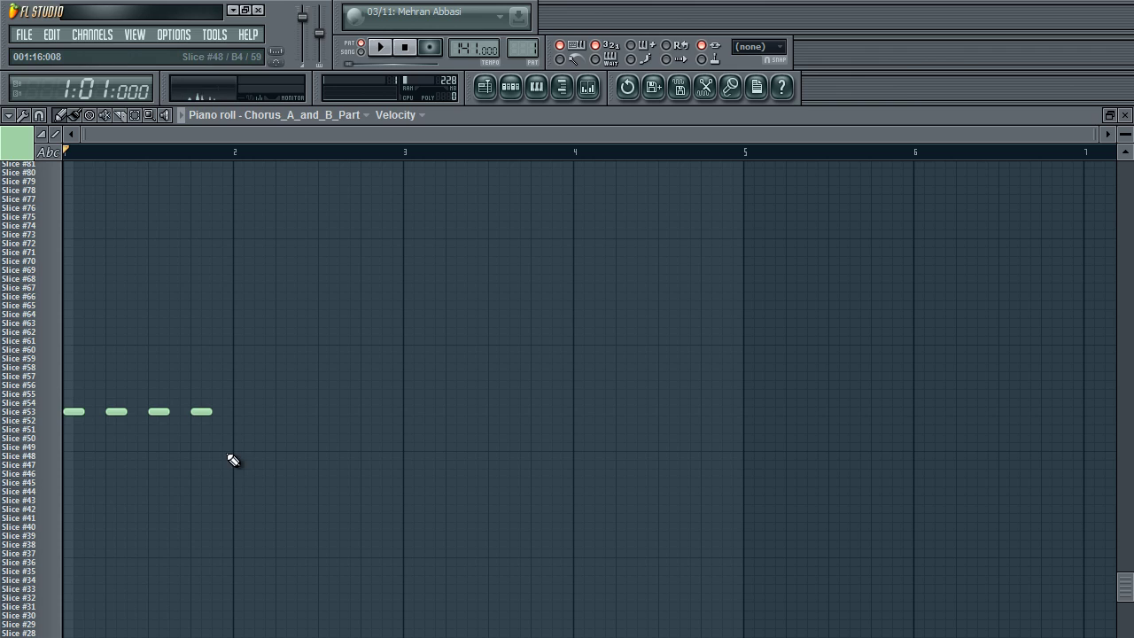
left_click(534, 87)
key("space")
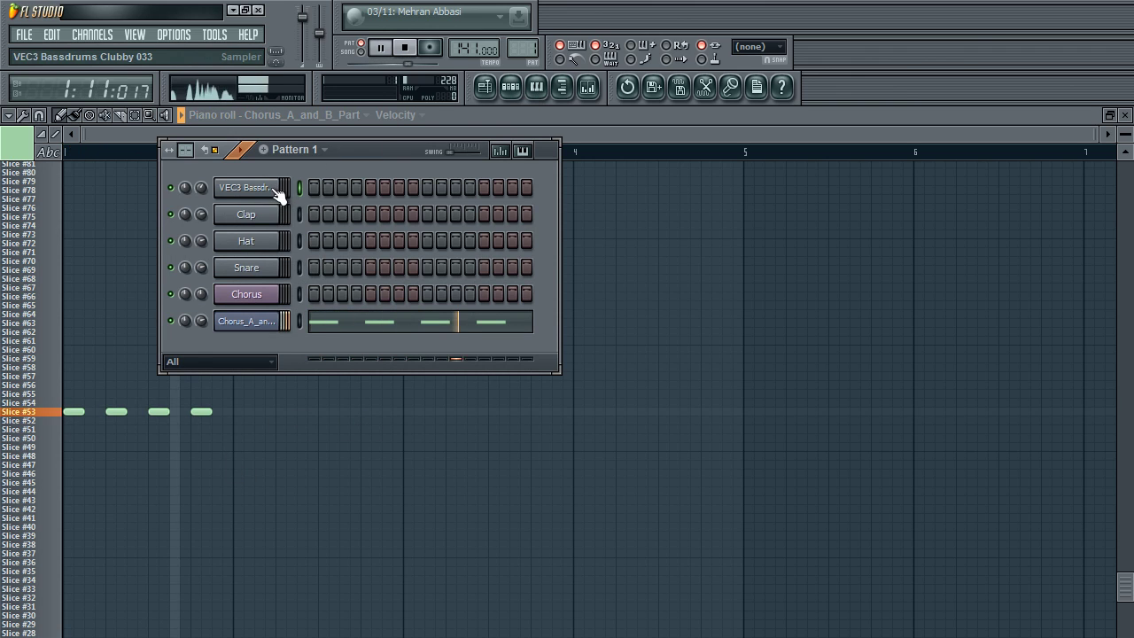
right_click(283, 190)
left_click(301, 329)
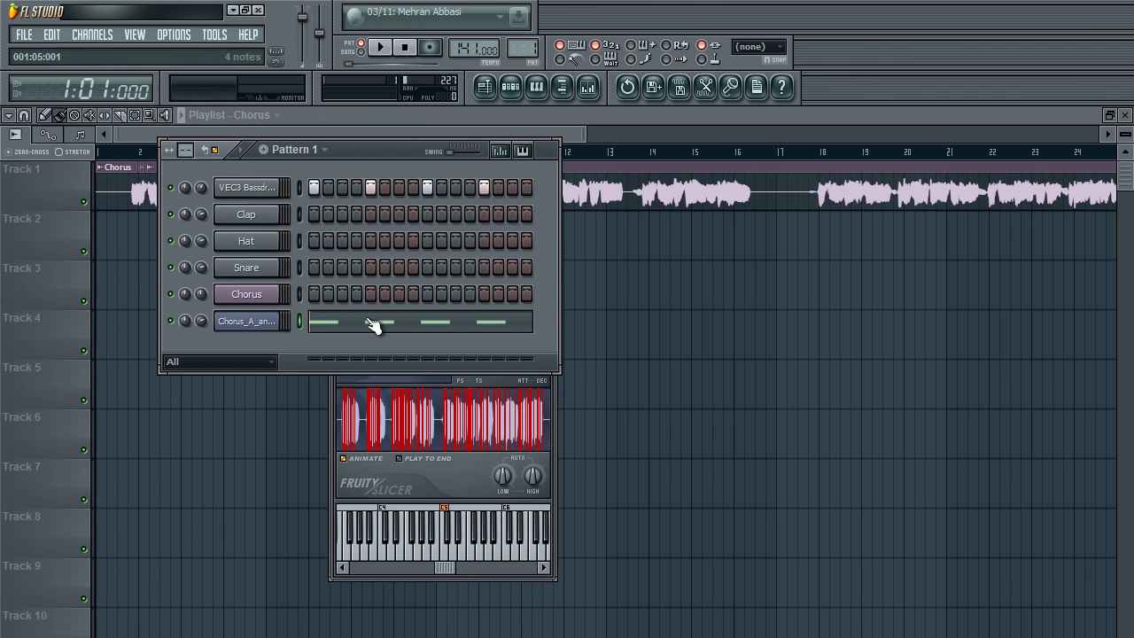
left_click(372, 324)
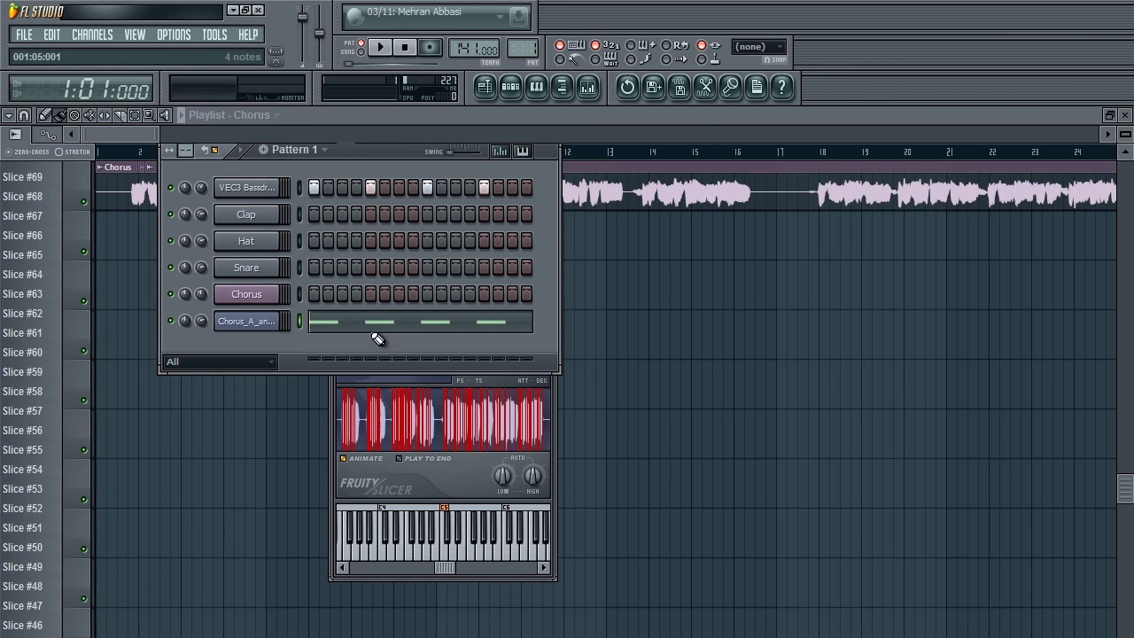
scroll(319, 403, "down", 2)
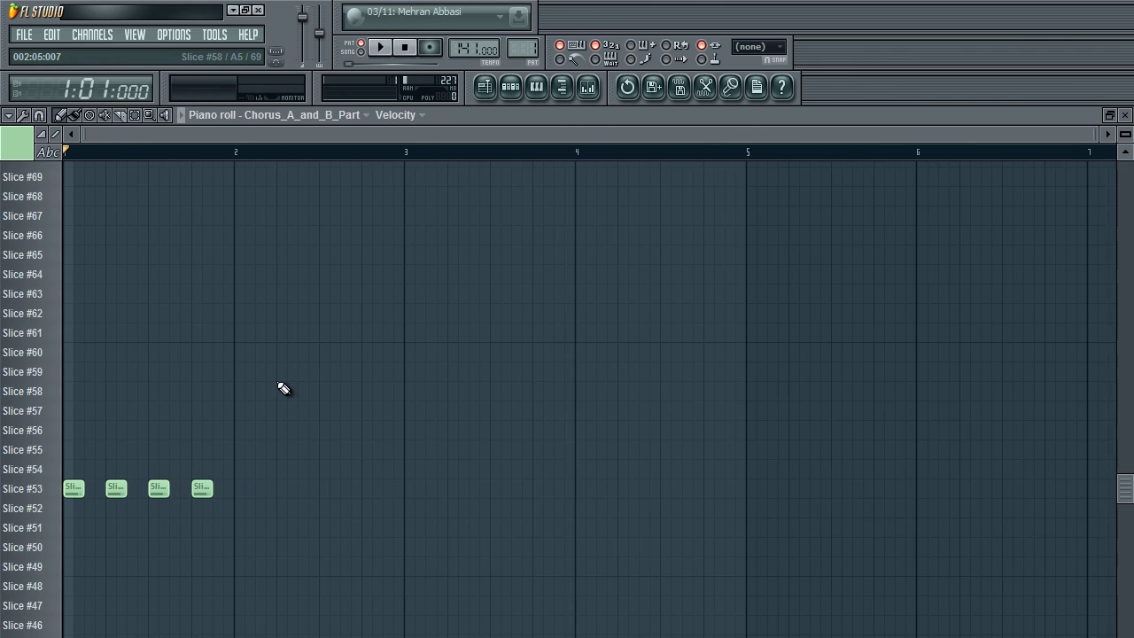
left_click(57, 154)
left_click(58, 155)
scroll(208, 309, "down", 5)
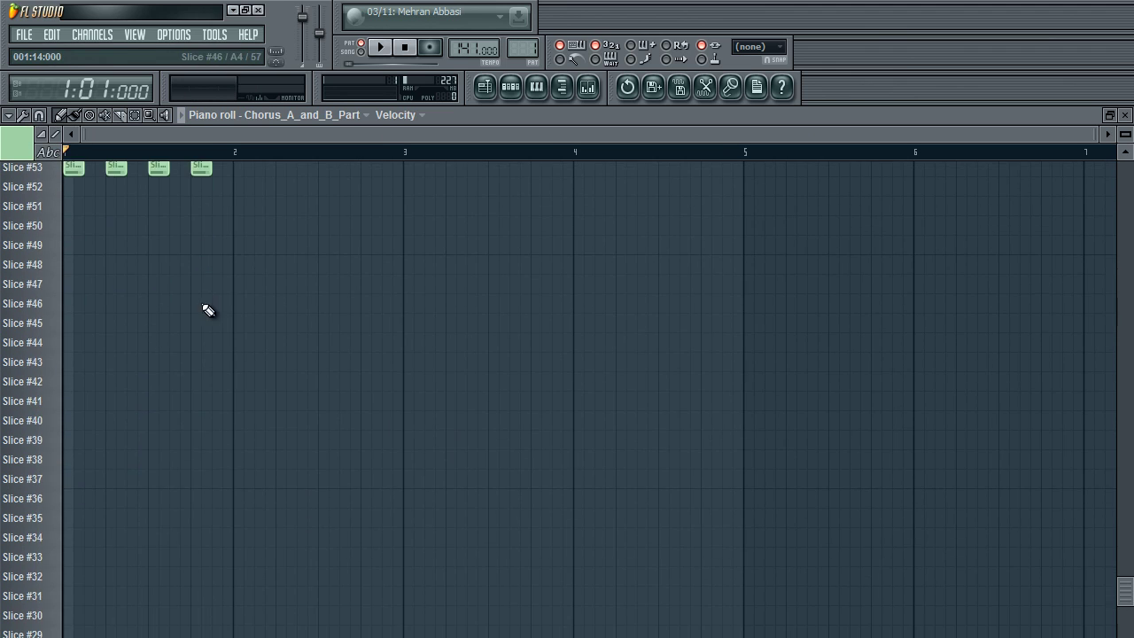
scroll(226, 364, "up", 4)
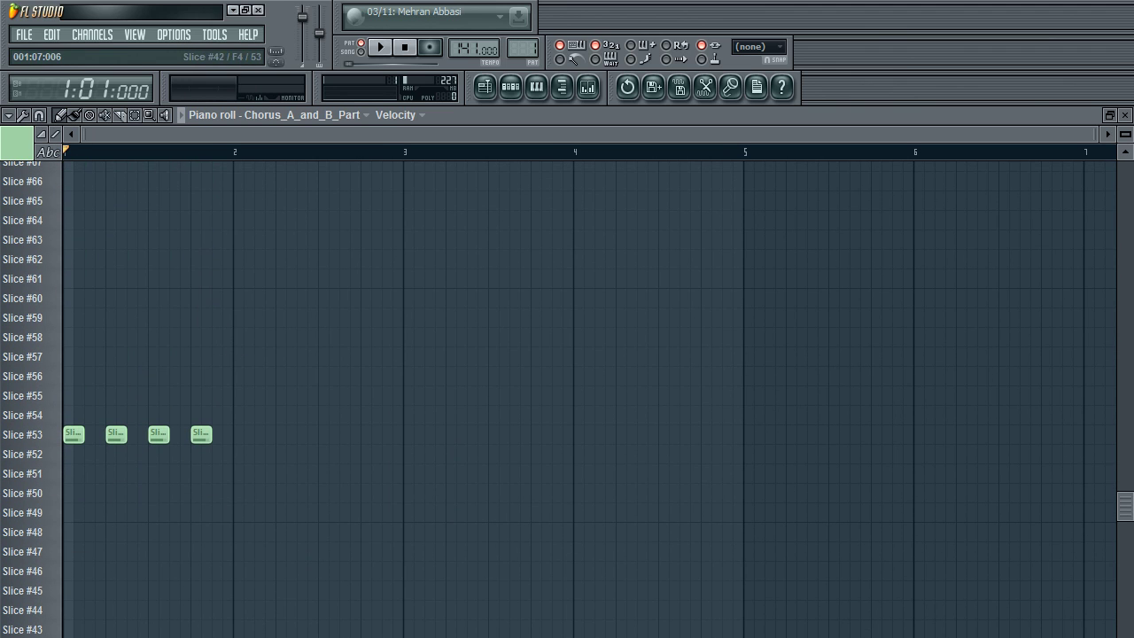
scroll(589, 399, "down", 1)
scroll(589, 399, "up", 3)
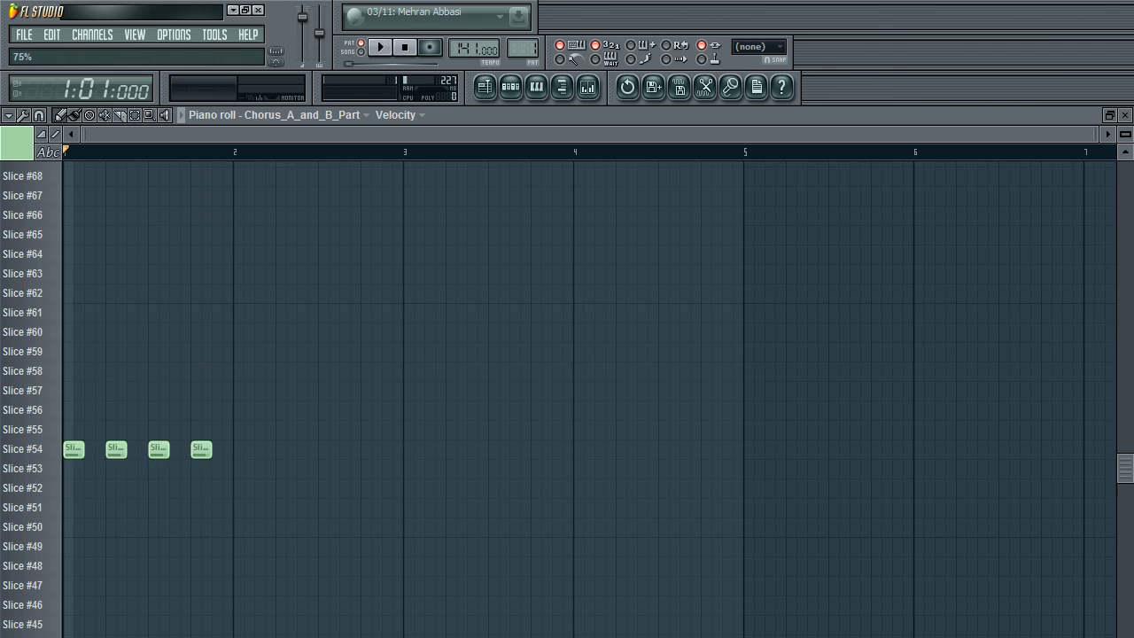
scroll(142, 616, "down", 6)
scroll(144, 601, "up", 3)
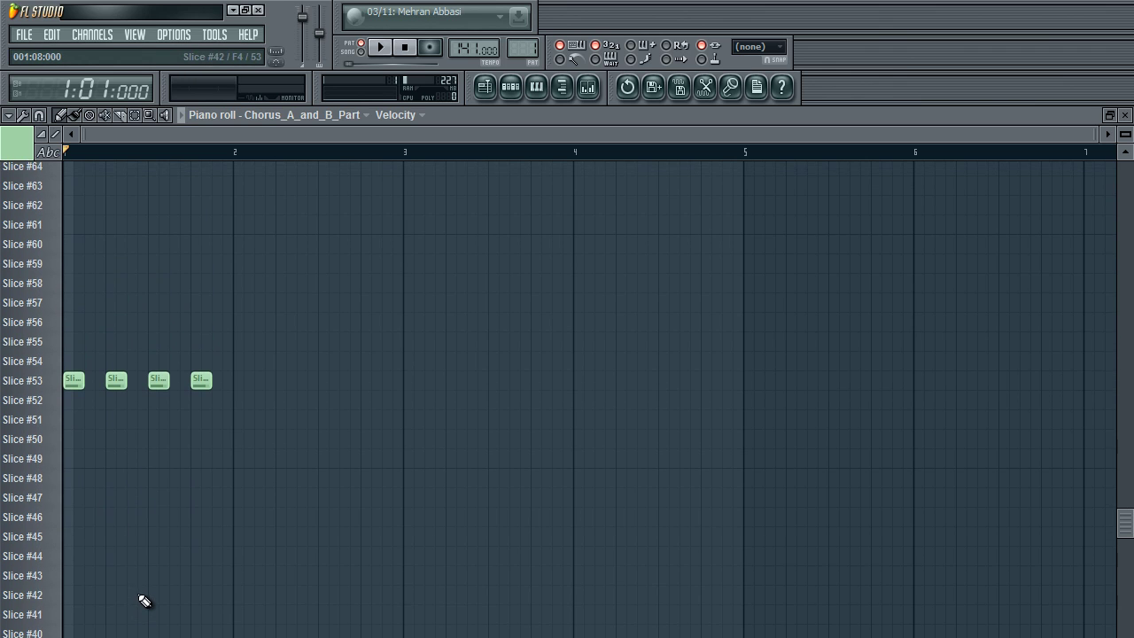
scroll(159, 594, "up", 2)
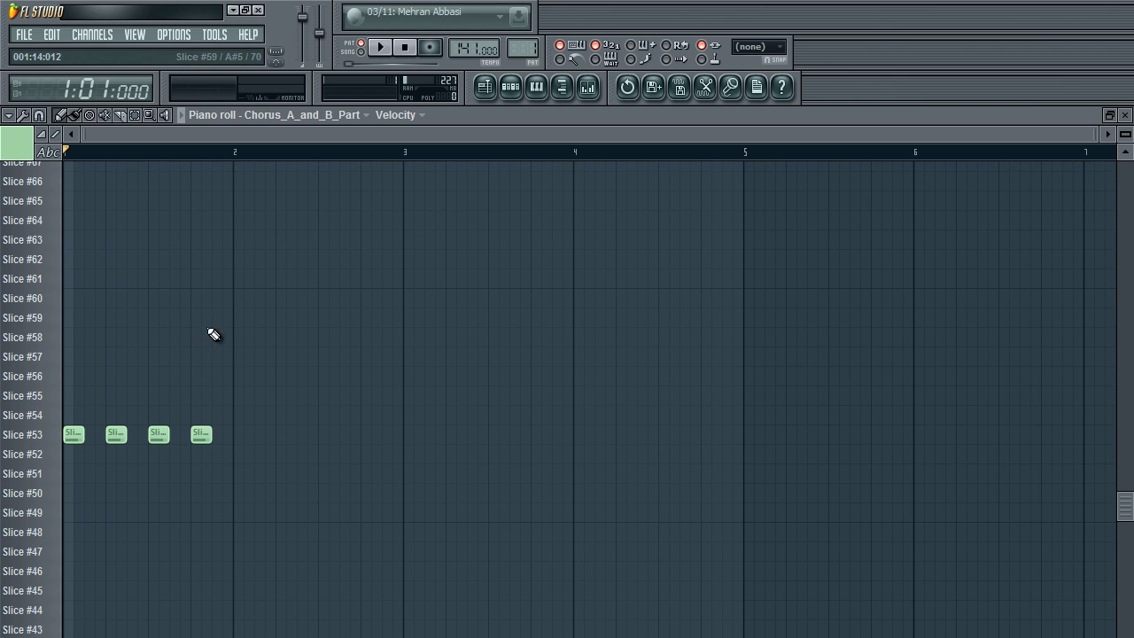
left_click(73, 434)
left_click(115, 434)
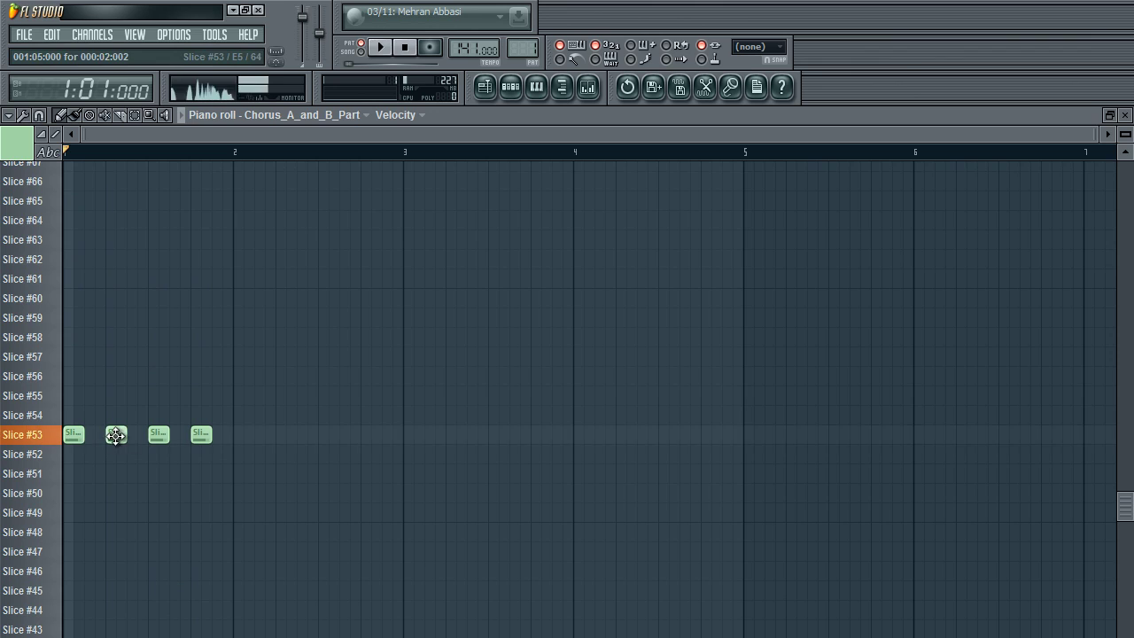
key("space")
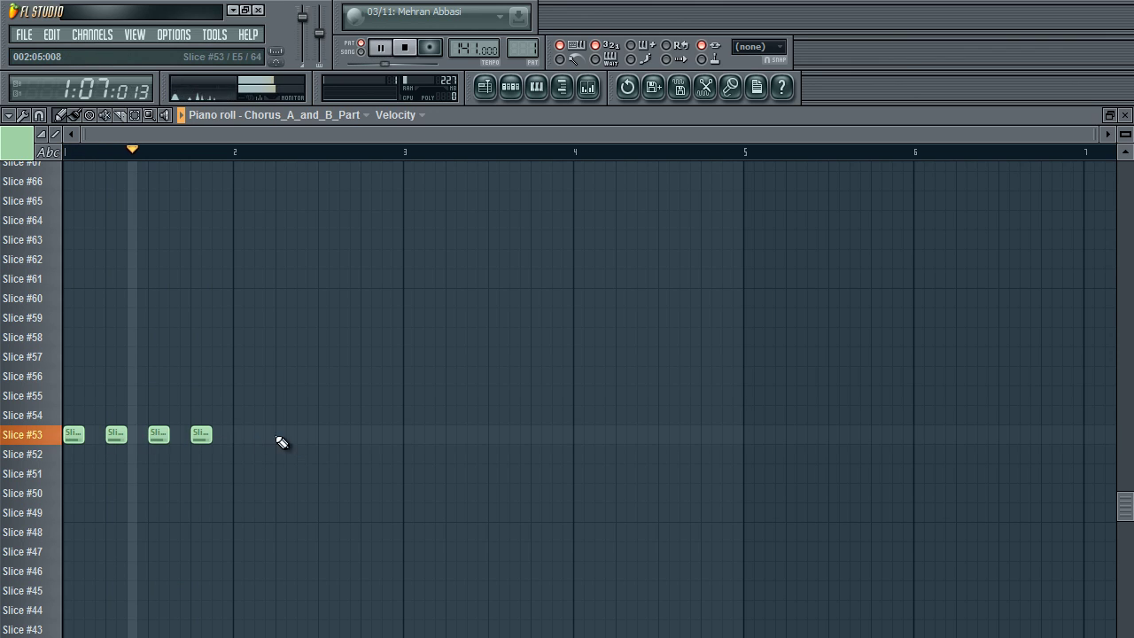
key("space")
left_click(514, 91)
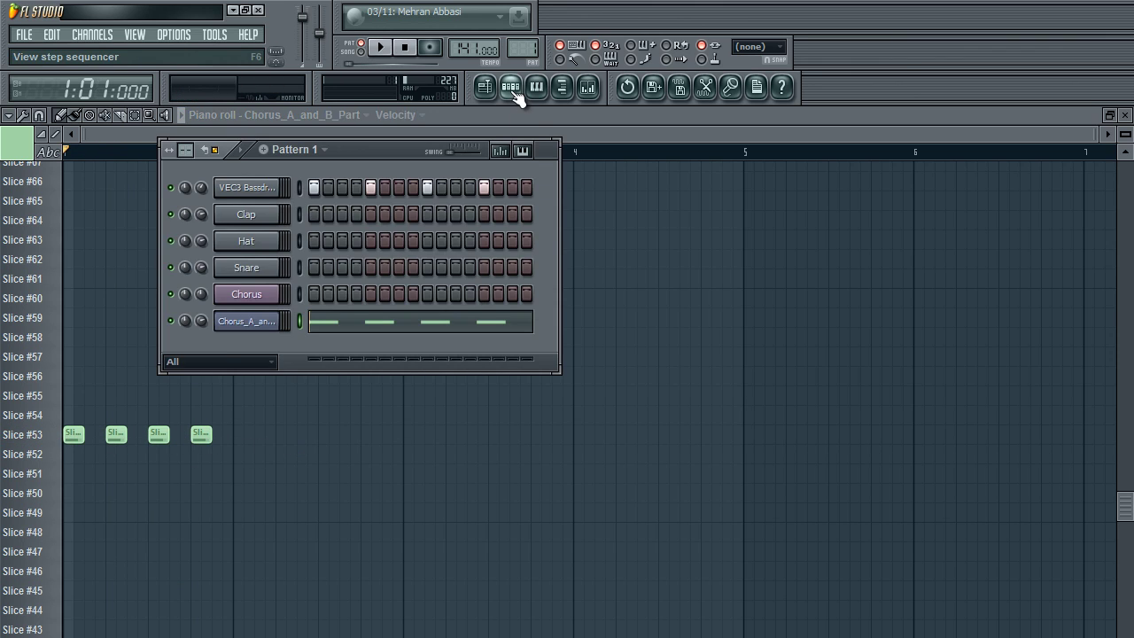
left_click(514, 90)
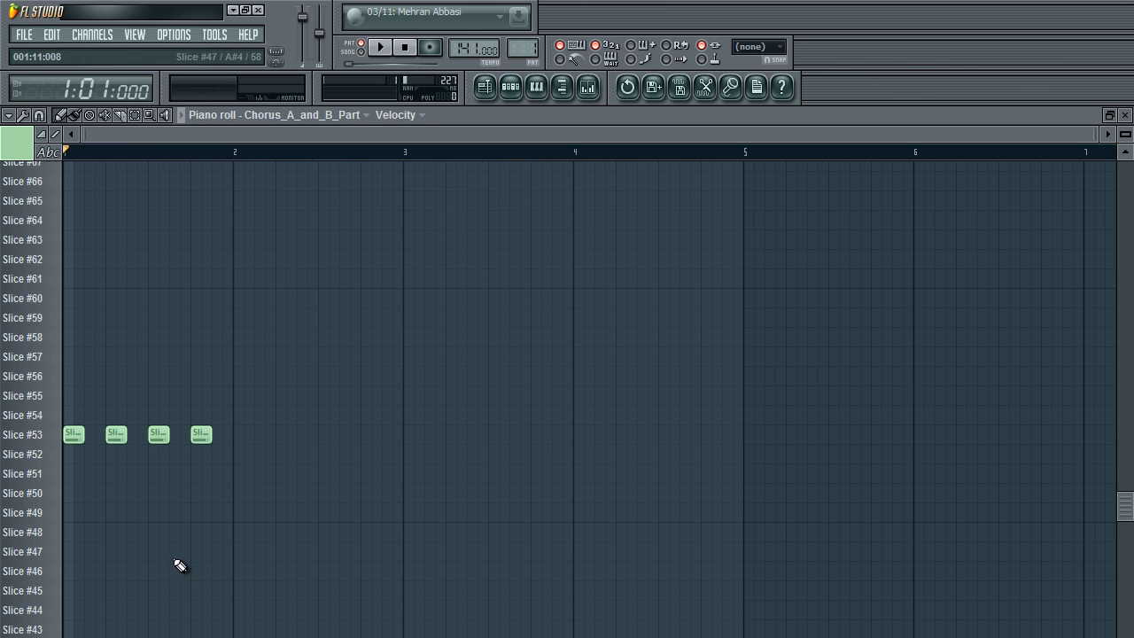
Step: Delete the three repeated Slice #53 notes and lengthen the first Slice #53 note
right_click(201, 434)
right_click(158, 434)
right_click(116, 435)
left_click(71, 434)
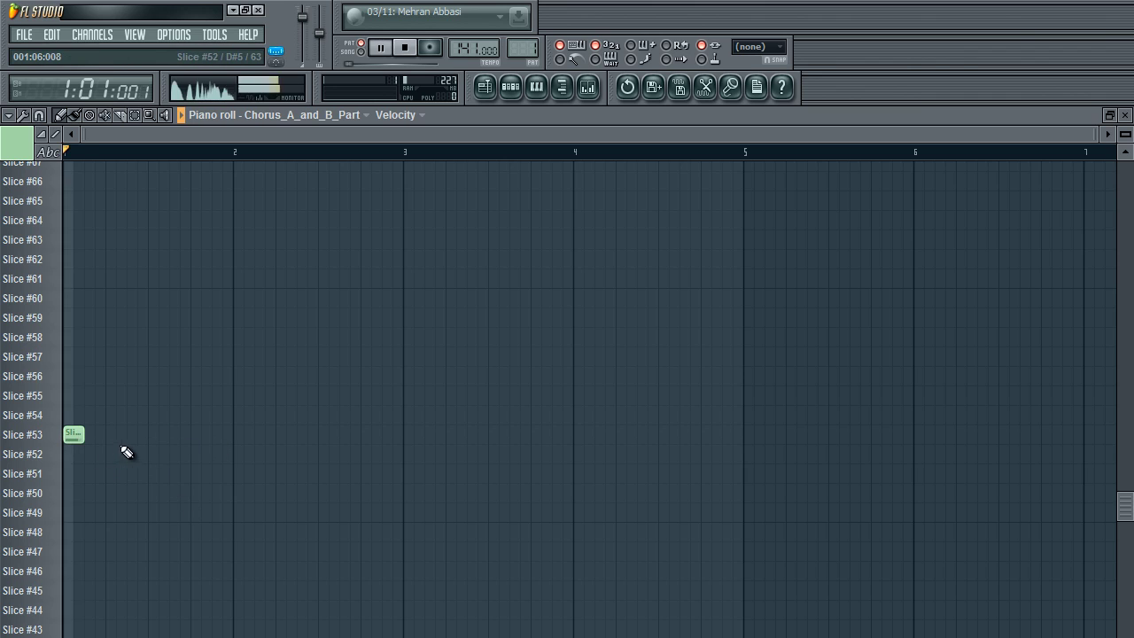
left_click_drag(84, 433, 92, 433)
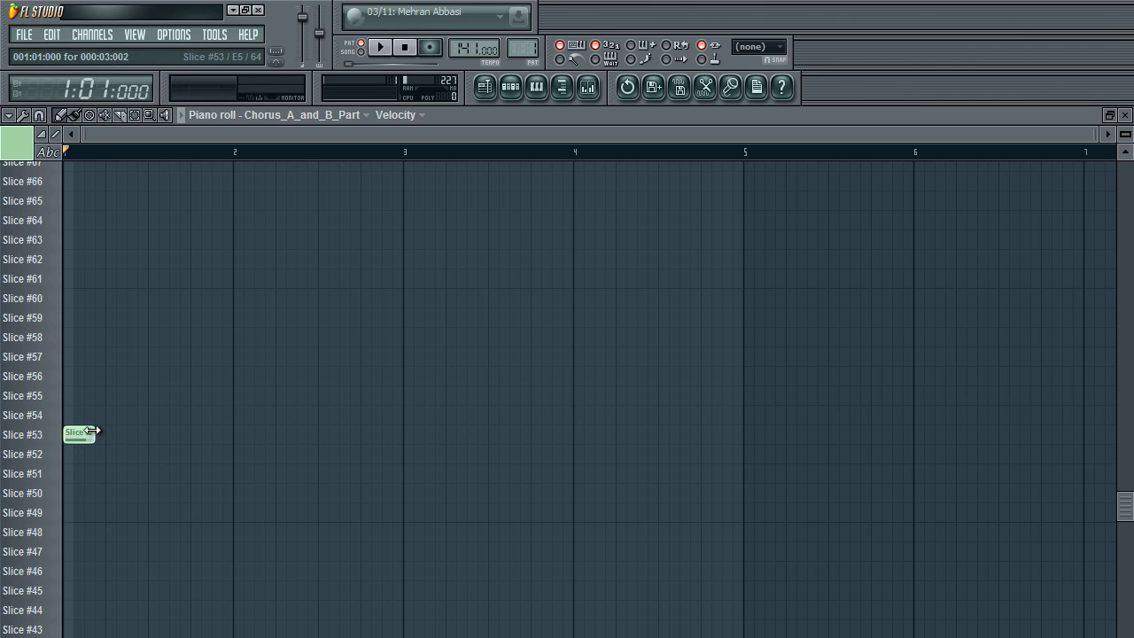
Step: Add two short Slice #53 notes after the first one
left_click(136, 439)
key("space")
left_click_drag(161, 434, 136, 445)
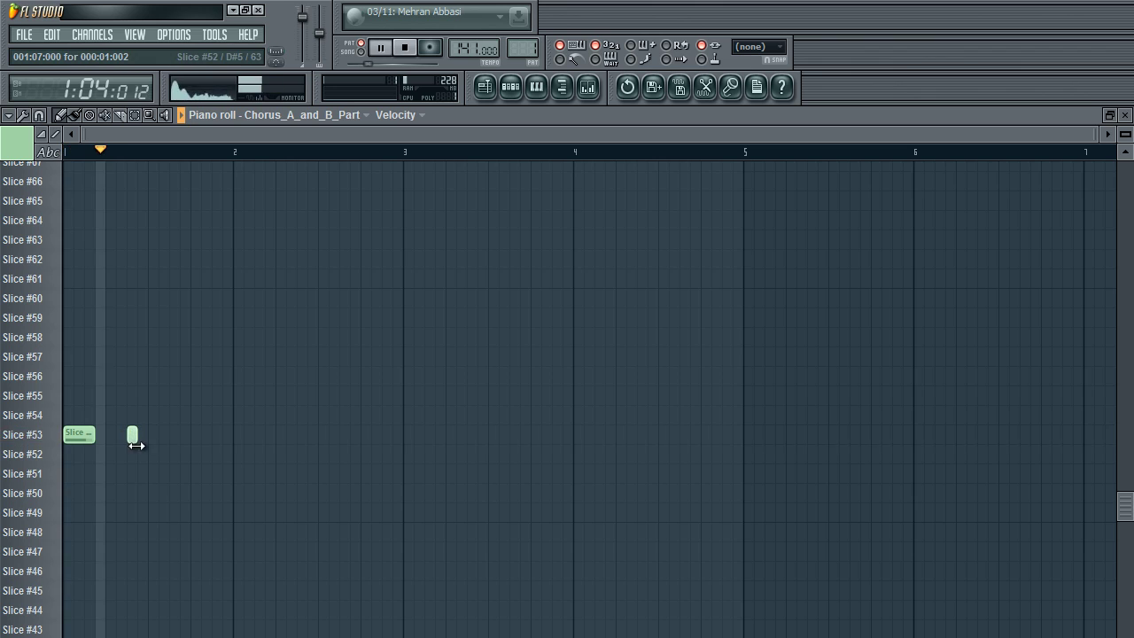
left_click(164, 434)
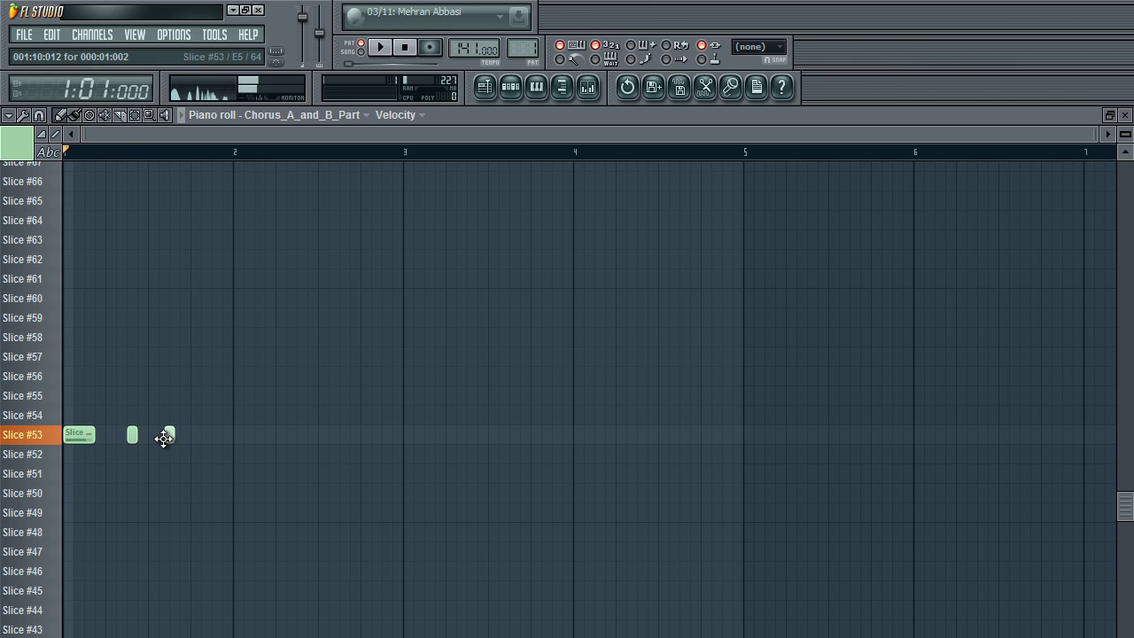
key("space")
Step: Place a Slice #53 note near bar 1's end, followed by a grid-aligned Slice #52 note
left_click(205, 434)
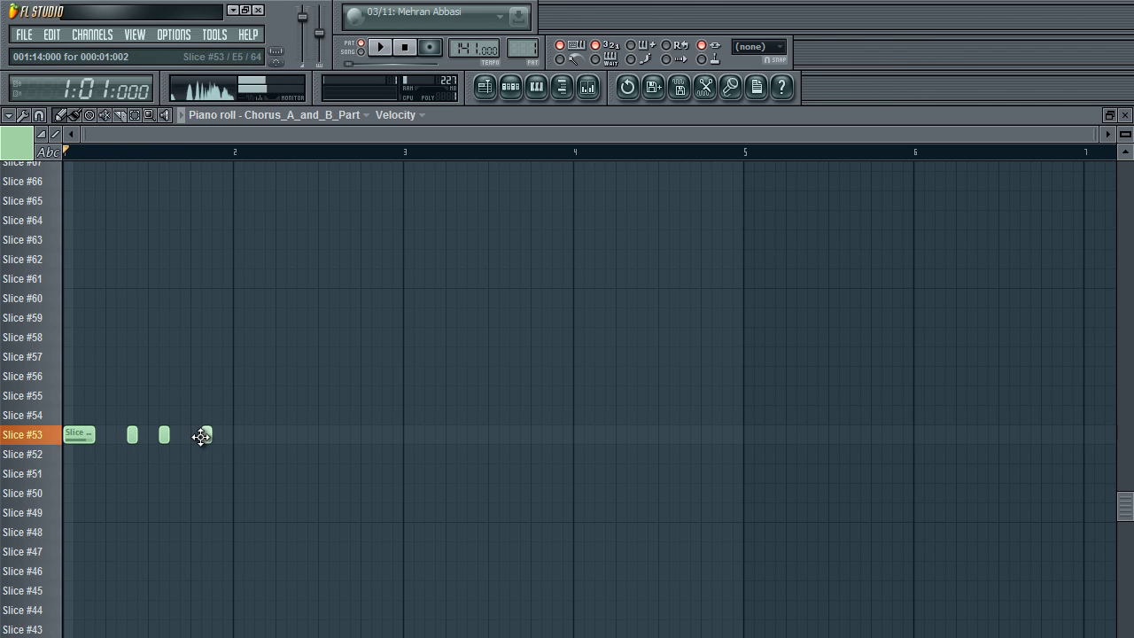
left_click(221, 454)
left_click_drag(215, 457, 211, 456)
key("space")
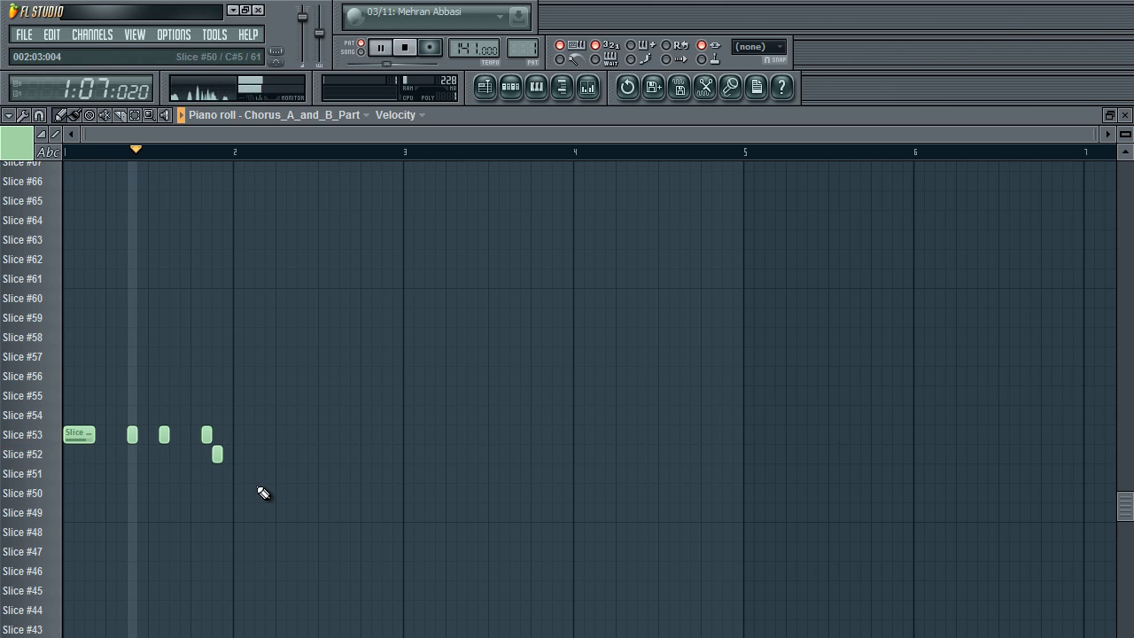
key("space")
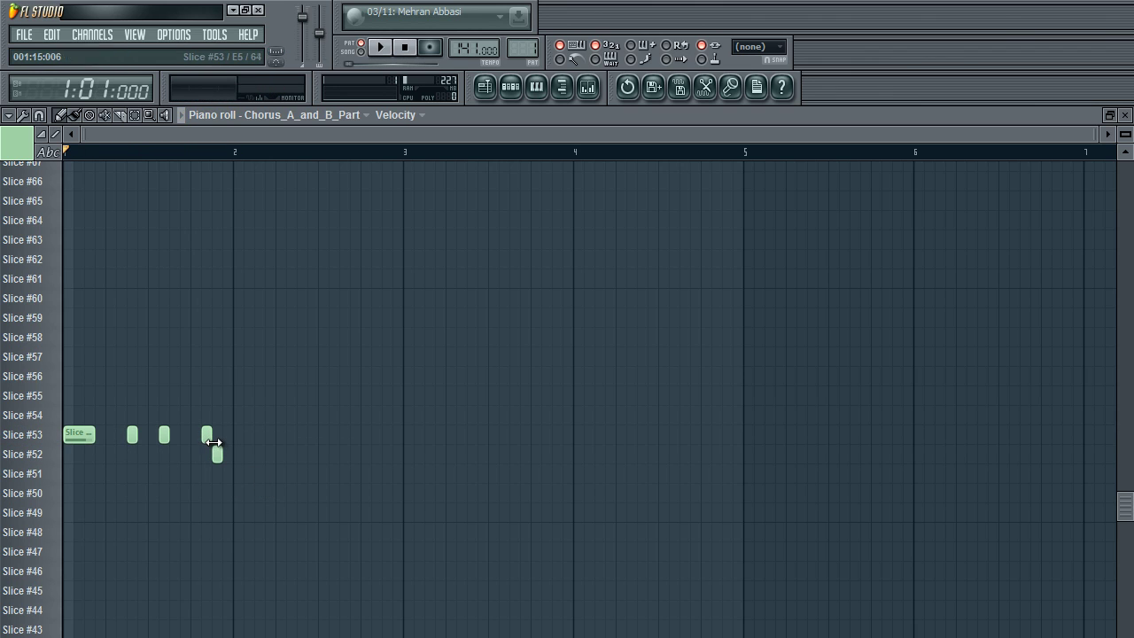
mouse_move(209, 435)
left_mouse_down()
mouse_move(200, 446)
mouse_move(196, 435)
mouse_move(245, 455)
mouse_move(213, 441)
left_mouse_up()
key("space")
Step: Add a Slice #53 note near bar 2 and fine-tune the Slice #53 and #52 note lengths
key("space")
left_click(78, 434)
left_click(248, 435)
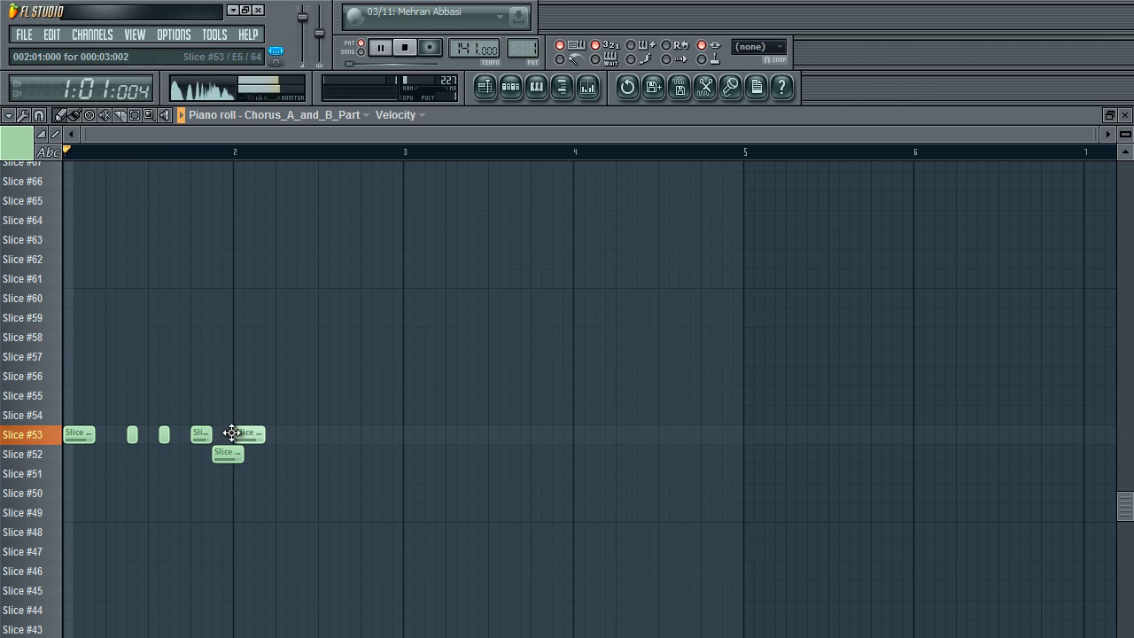
key("space")
left_click_drag(254, 440, 247, 440)
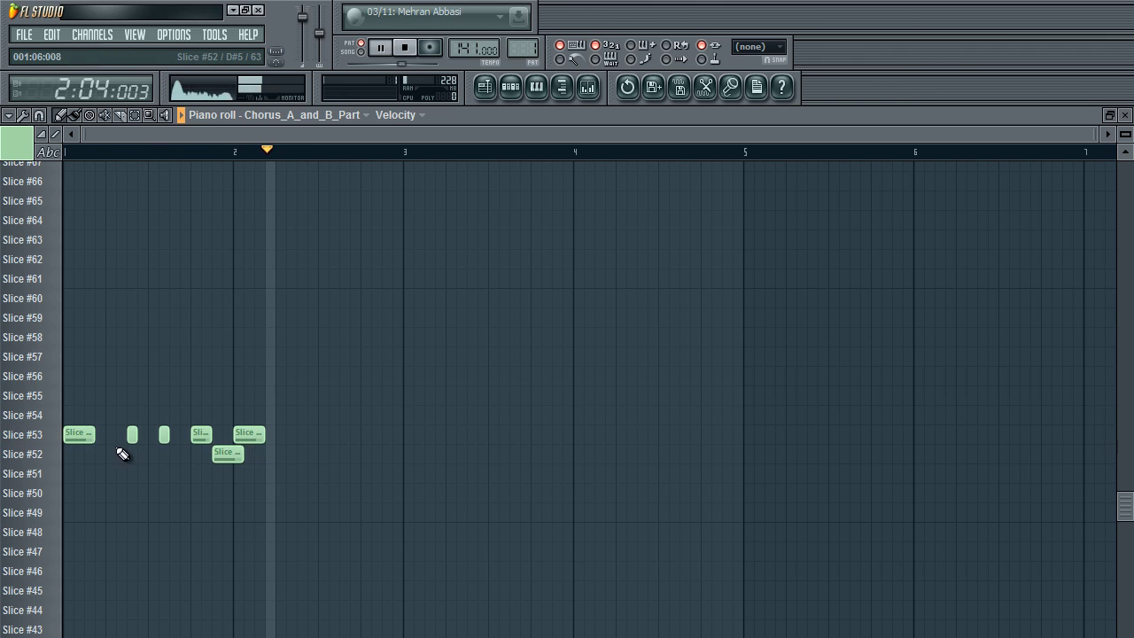
key("space")
left_click_drag(94, 435, 105, 435)
left_click_drag(244, 455, 233, 454)
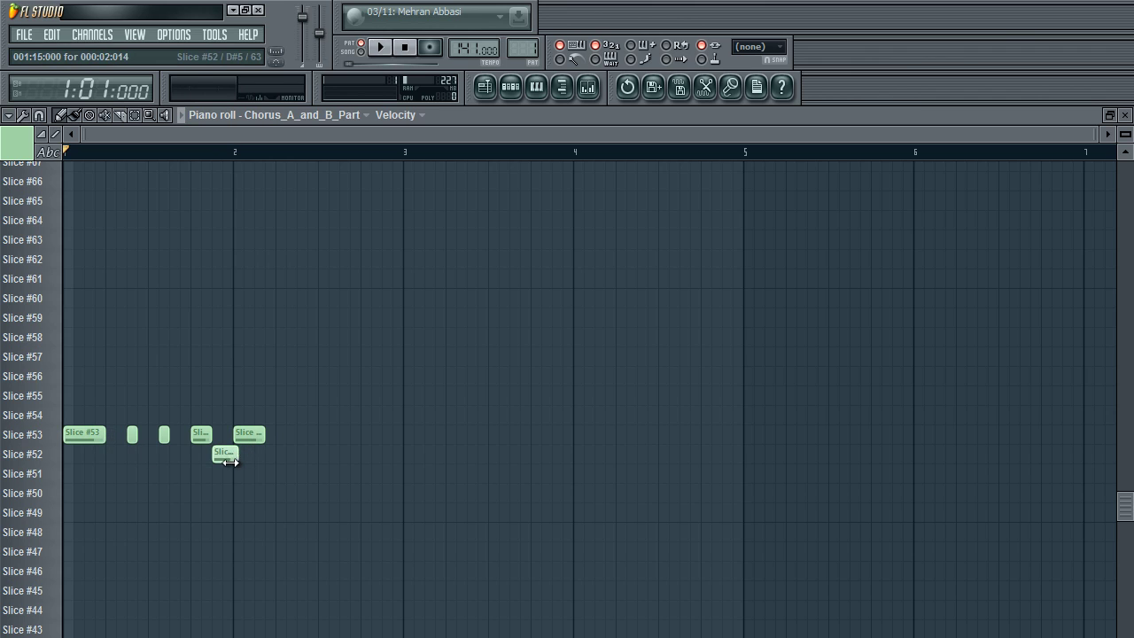
key("space")
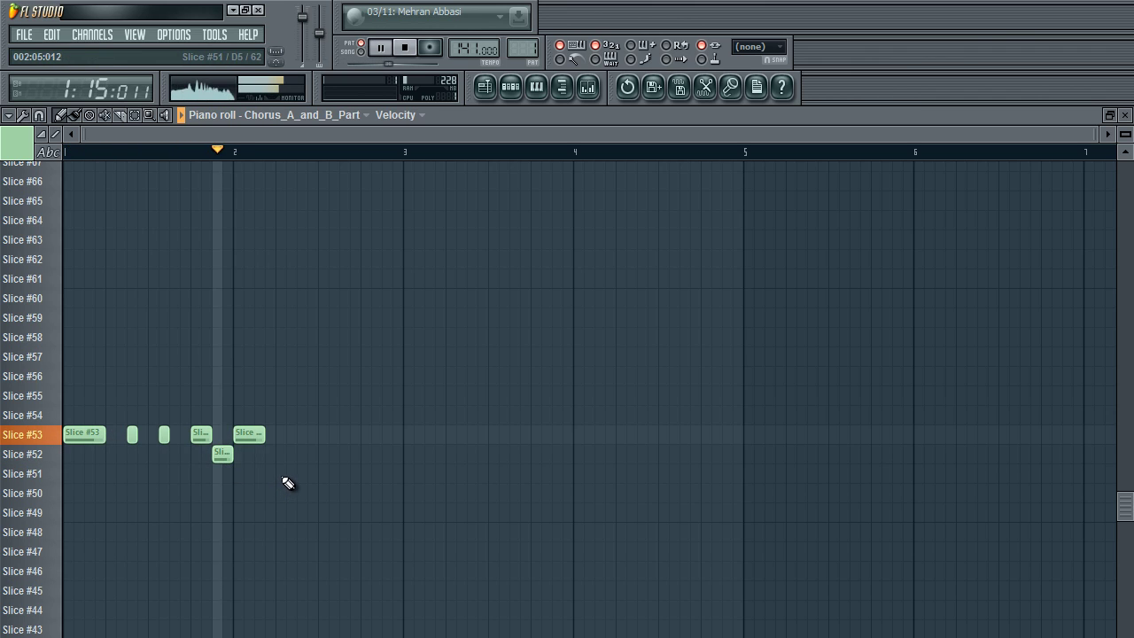
key("space")
left_click_drag(261, 439, 275, 436)
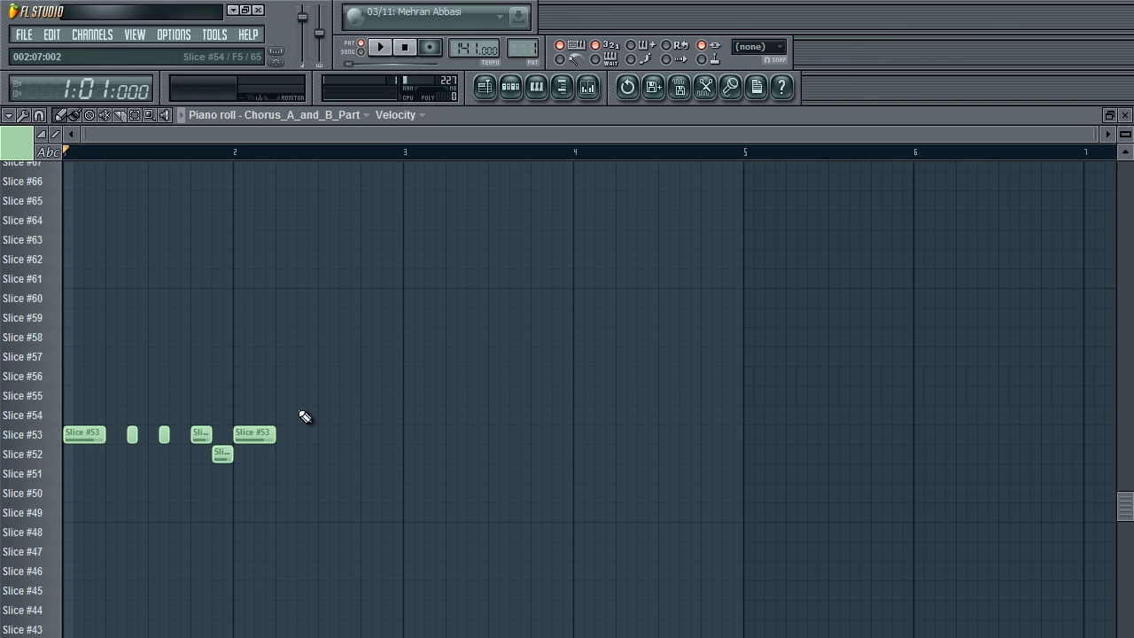
Step: Audition Slices #55 through #58 and play the pattern
left_click(45, 398)
left_click(48, 383)
left_click(46, 359)
left_click(42, 342)
key("space")
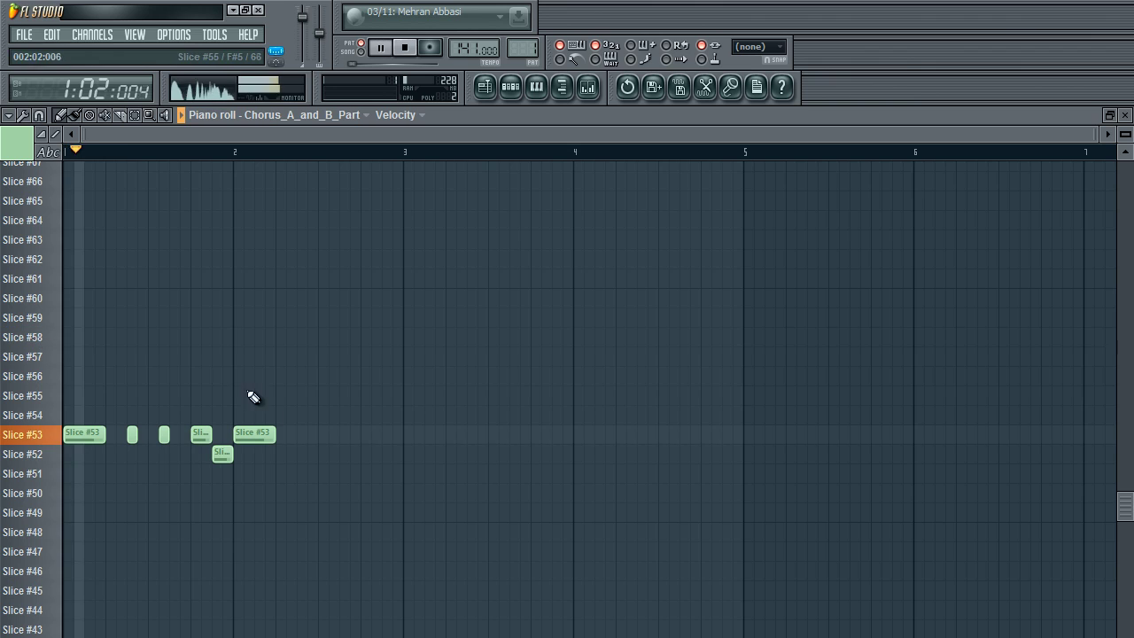
key("space")
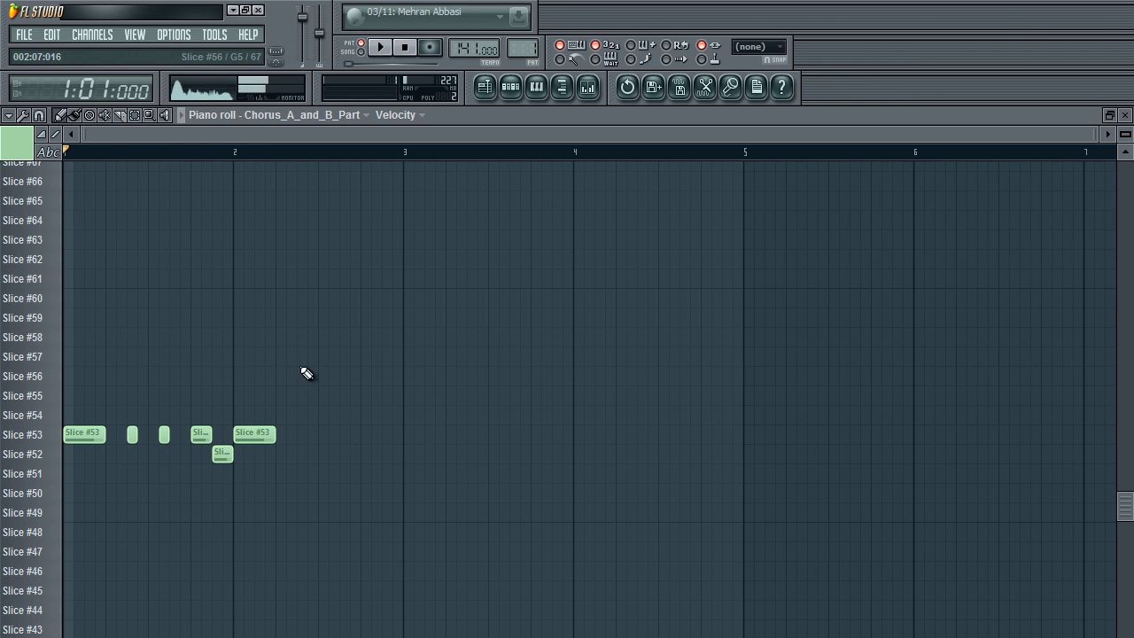
Step: Draw a note in bar 2 and raise it to Slice #58, then listen back
left_click(273, 355)
left_click_drag(271, 350, 362, 322)
key("space")
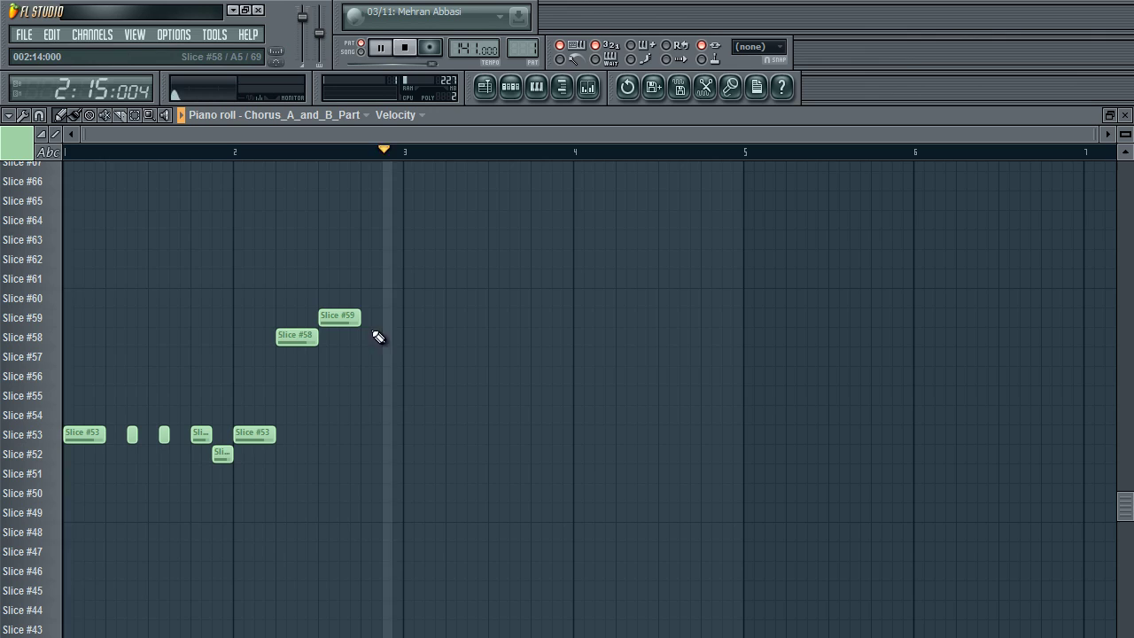
key("space")
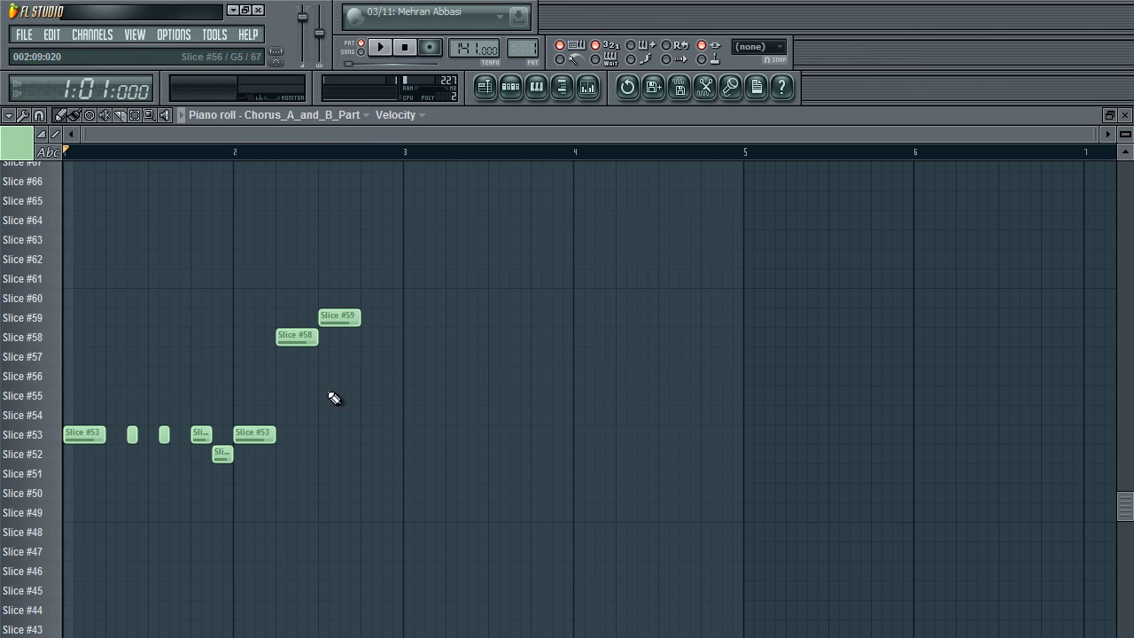
Step: Add tiny Slice #53 stabs just before bar 3
left_click(365, 434)
right_click(366, 434)
left_click(376, 435)
left_click(386, 439)
left_click(94, 434)
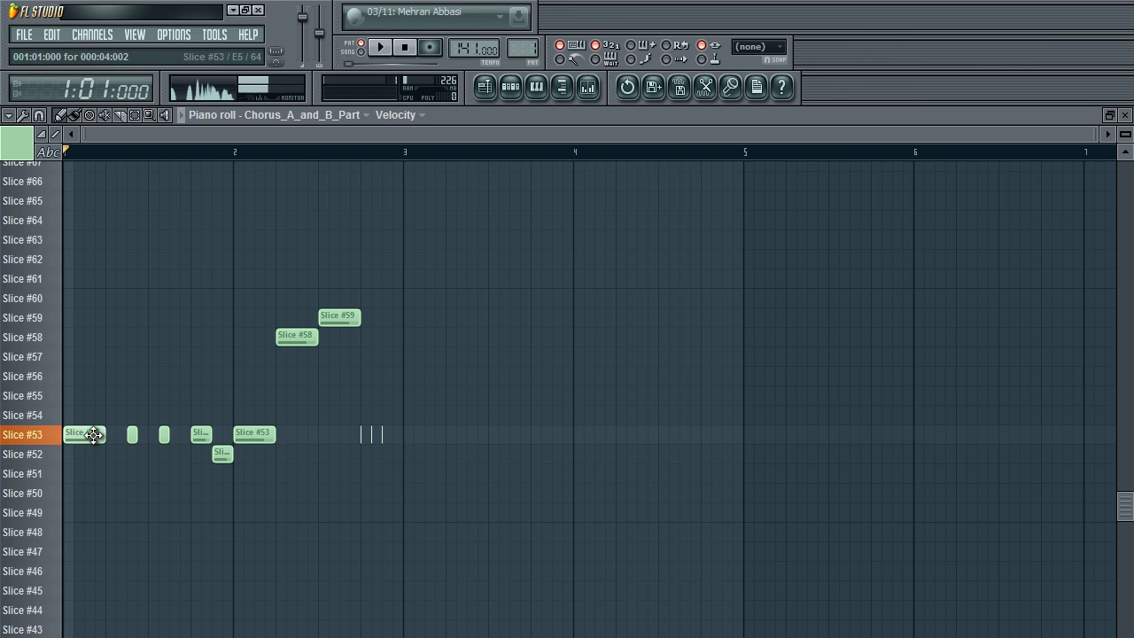
Step: Move the new note onto the Slice #53 row at the start of bar 3
mouse_move(400, 421)
left_mouse_down()
mouse_move(398, 443)
mouse_move(370, 434)
mouse_move(381, 433)
left_mouse_up()
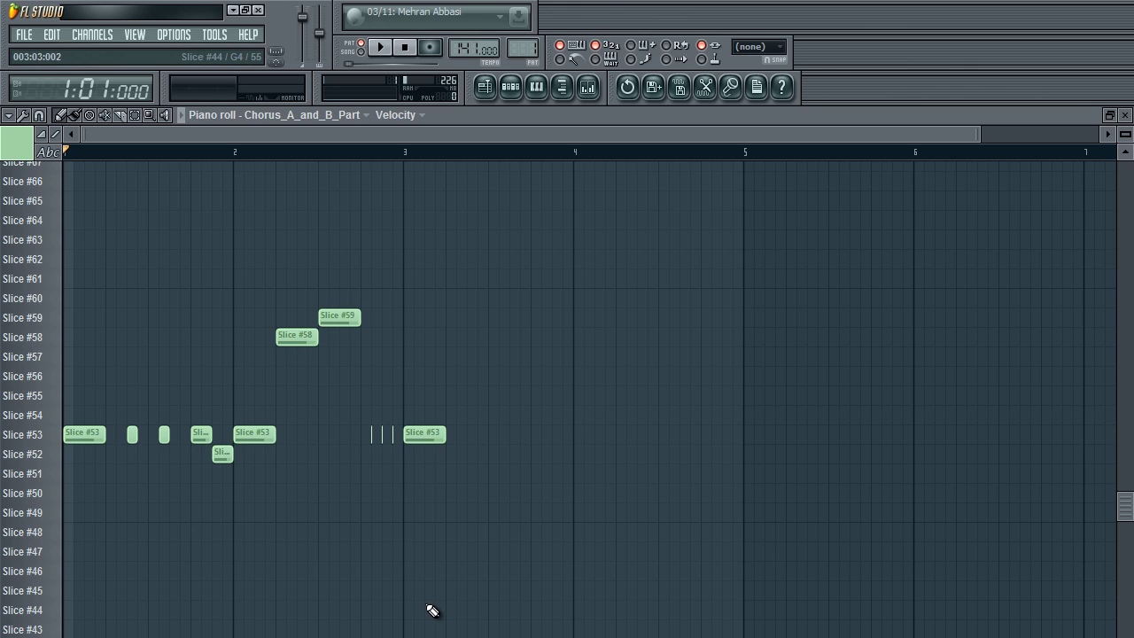
left_click(41, 438)
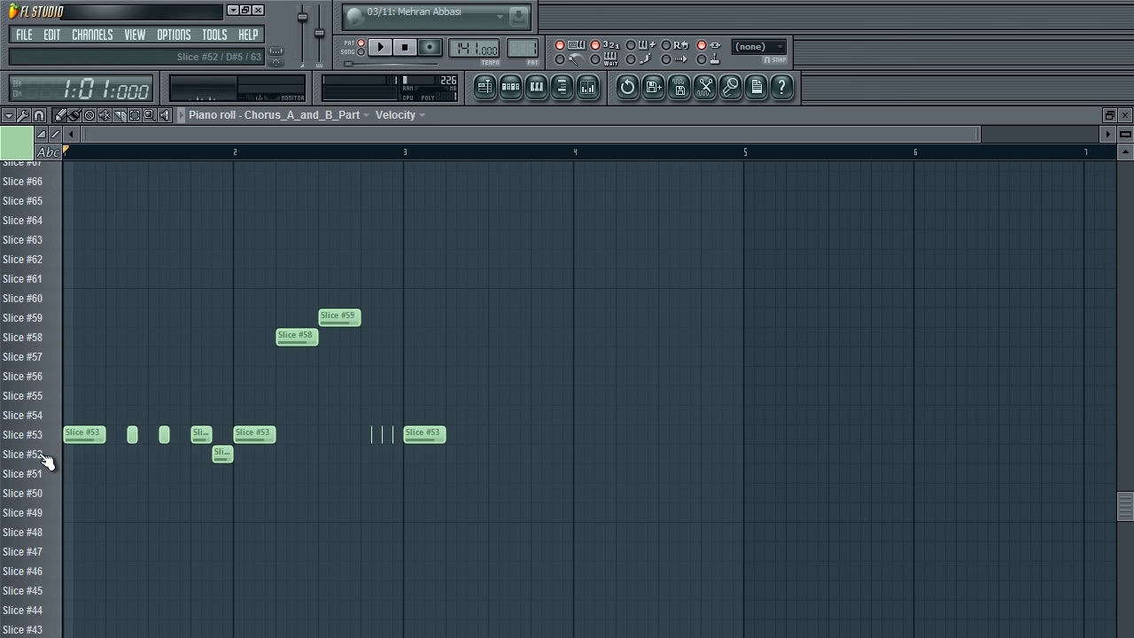
left_click(45, 473)
left_click(43, 456)
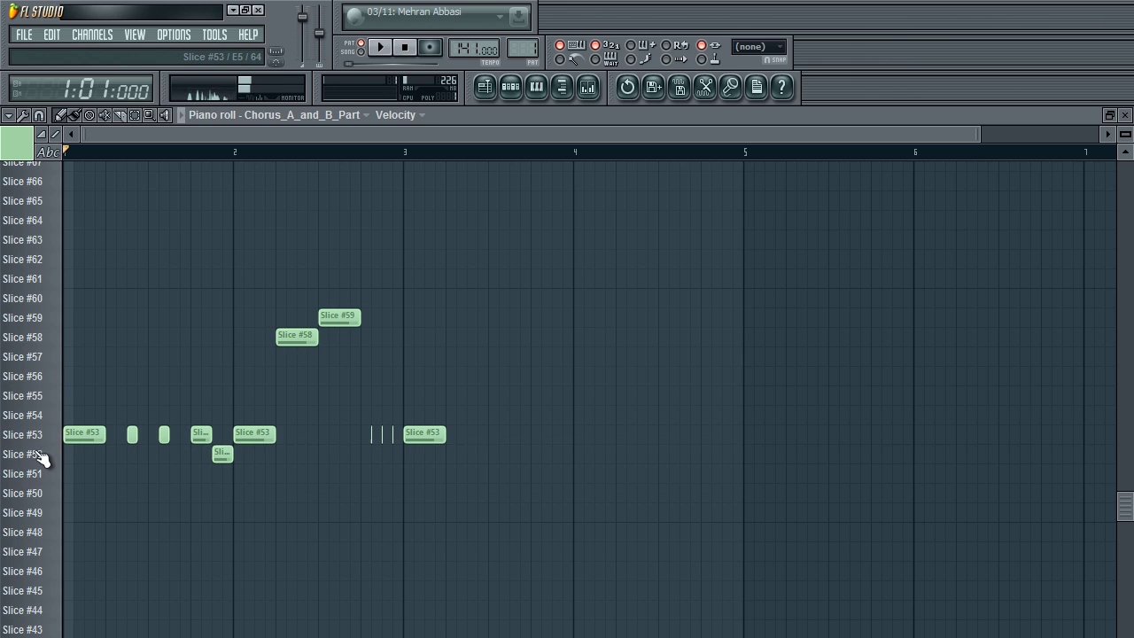
left_click(39, 463)
left_click(42, 473)
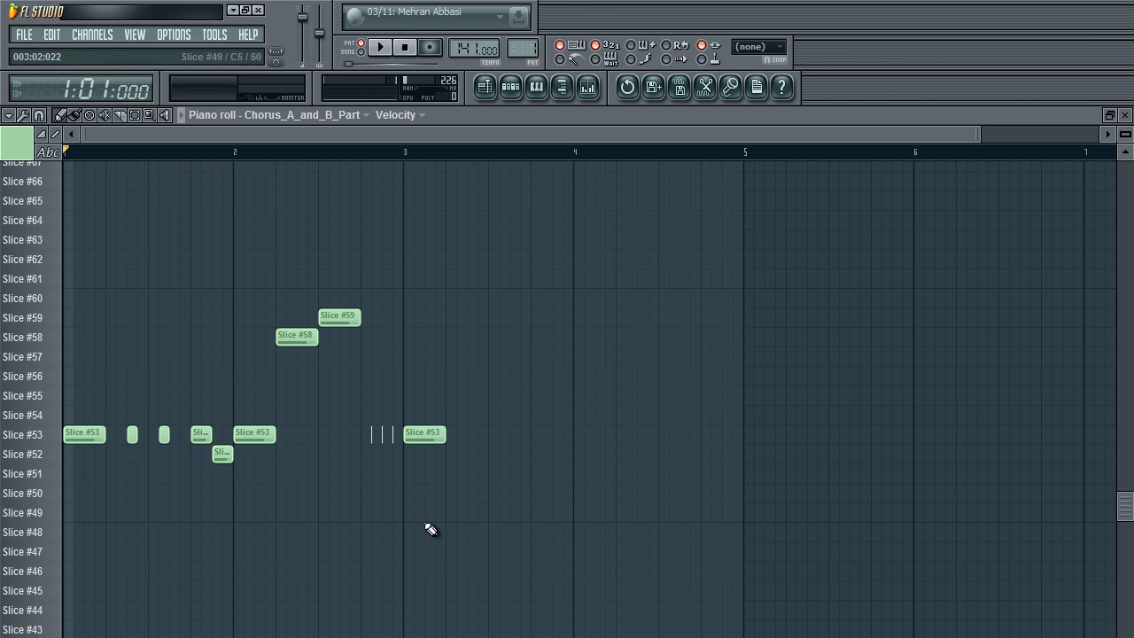
key("space")
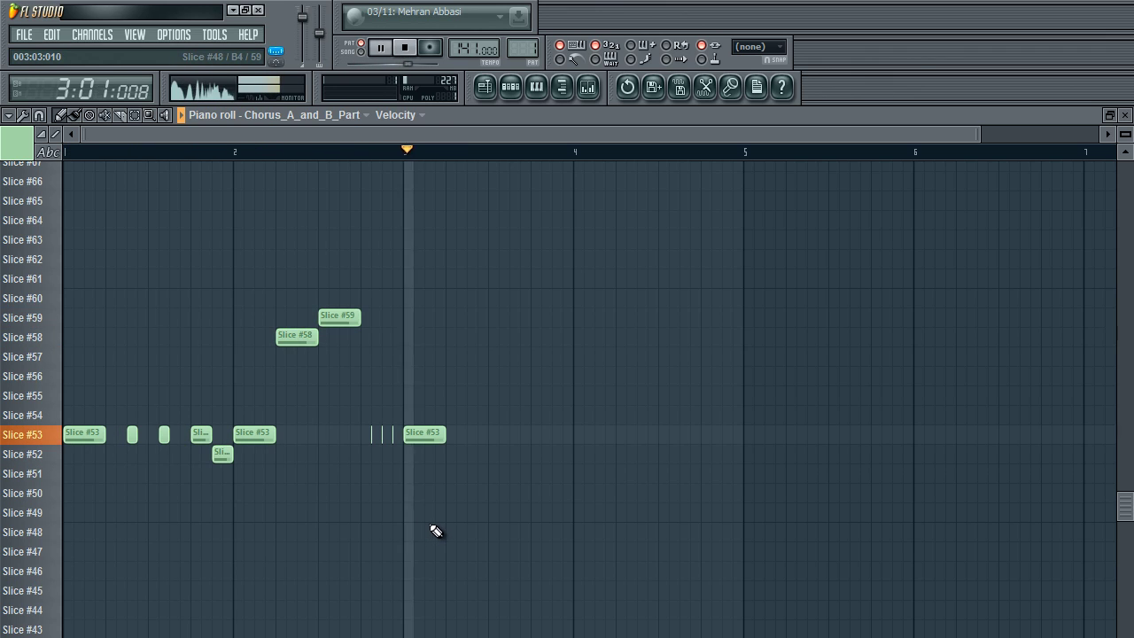
key("space")
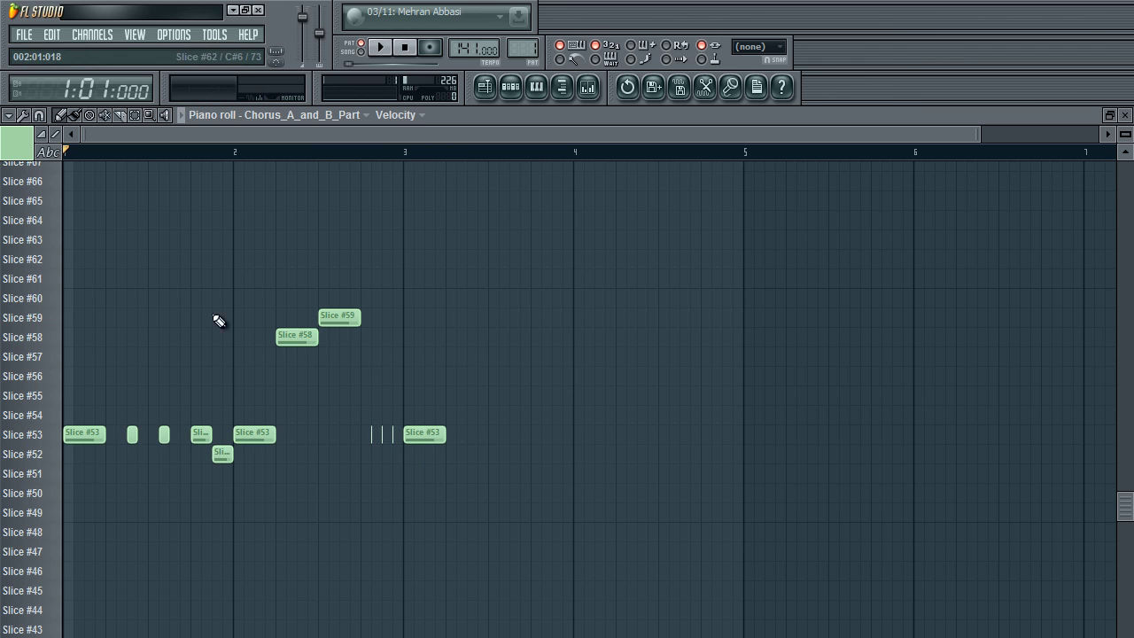
scroll(222, 405, "down", 4)
scroll(461, 361, "up", 4)
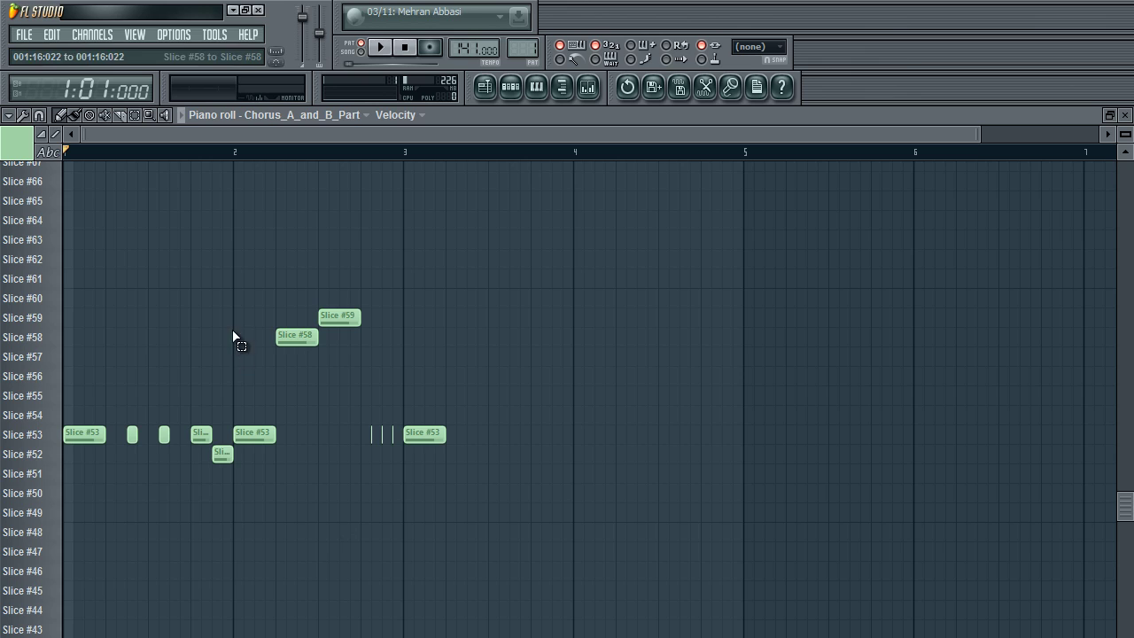
left_click_drag(233, 332, 46, 519)
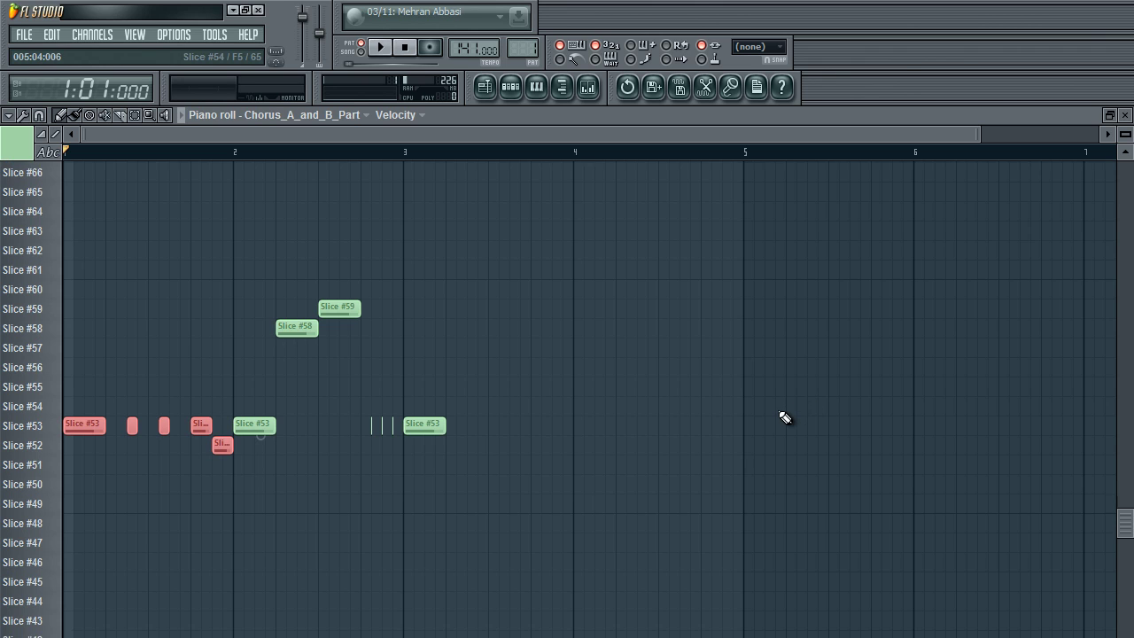
scroll(771, 417, "down", 3)
scroll(765, 417, "up", 3)
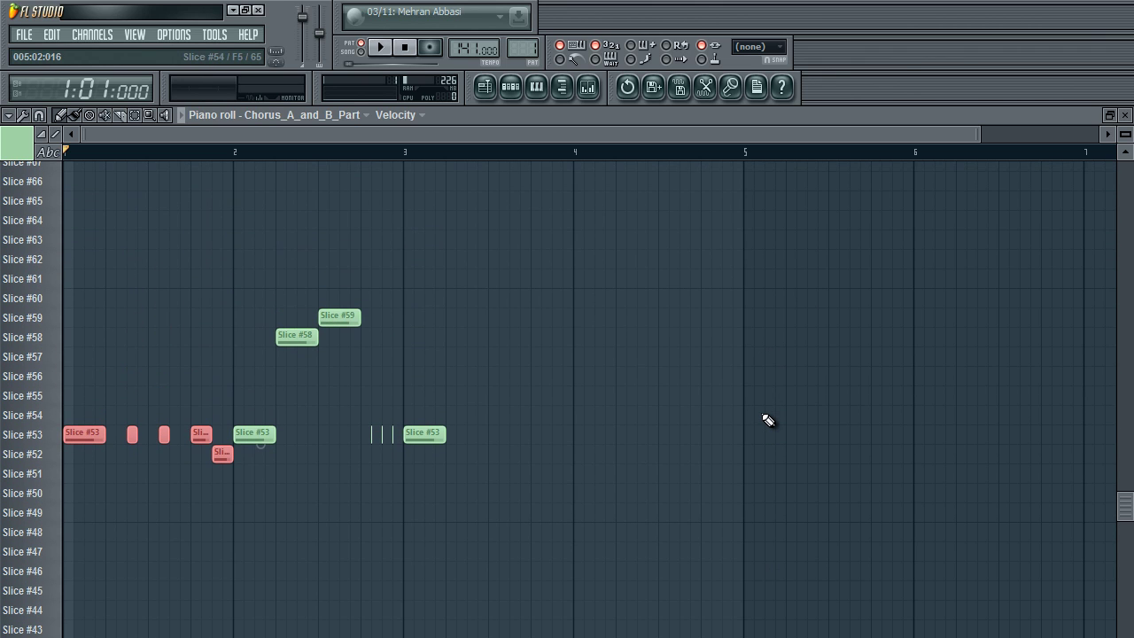
left_click(580, 441)
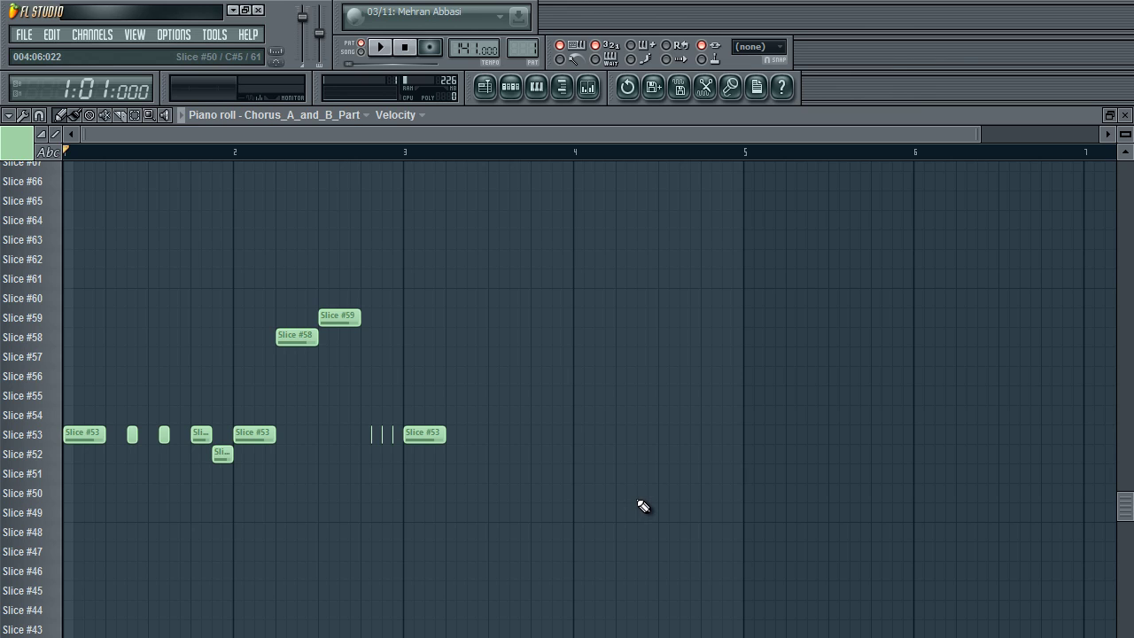
Step: After trying nearby slice rows, place a short Slice #49 note in bar 3
left_click(433, 432)
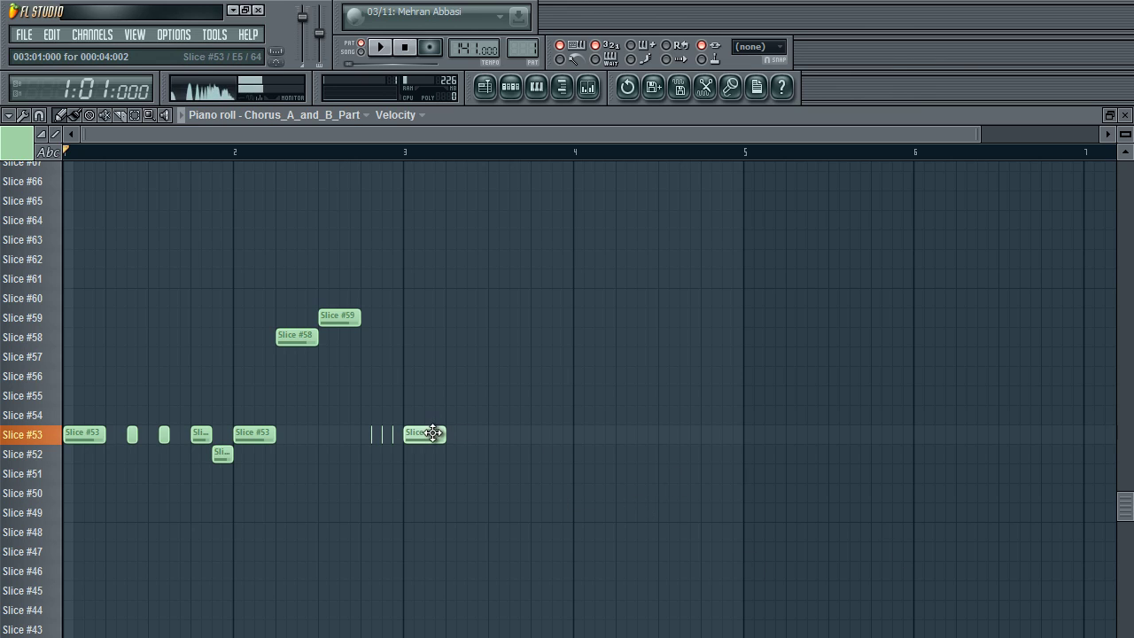
key("space")
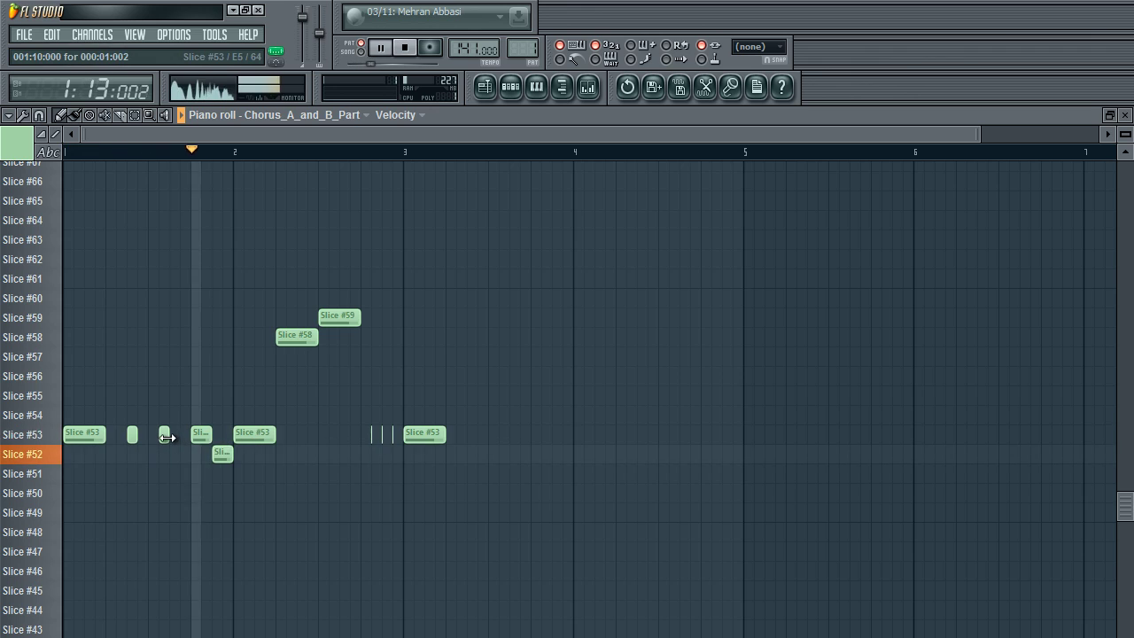
key("space")
left_click(470, 493)
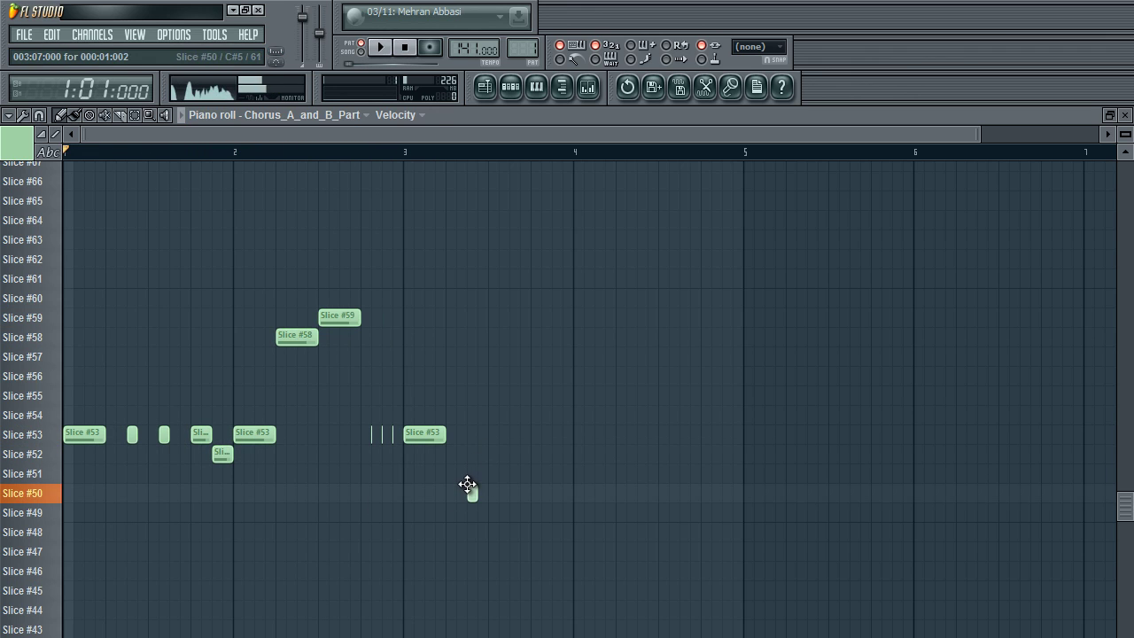
right_click(473, 494)
left_click(469, 473)
right_click(468, 473)
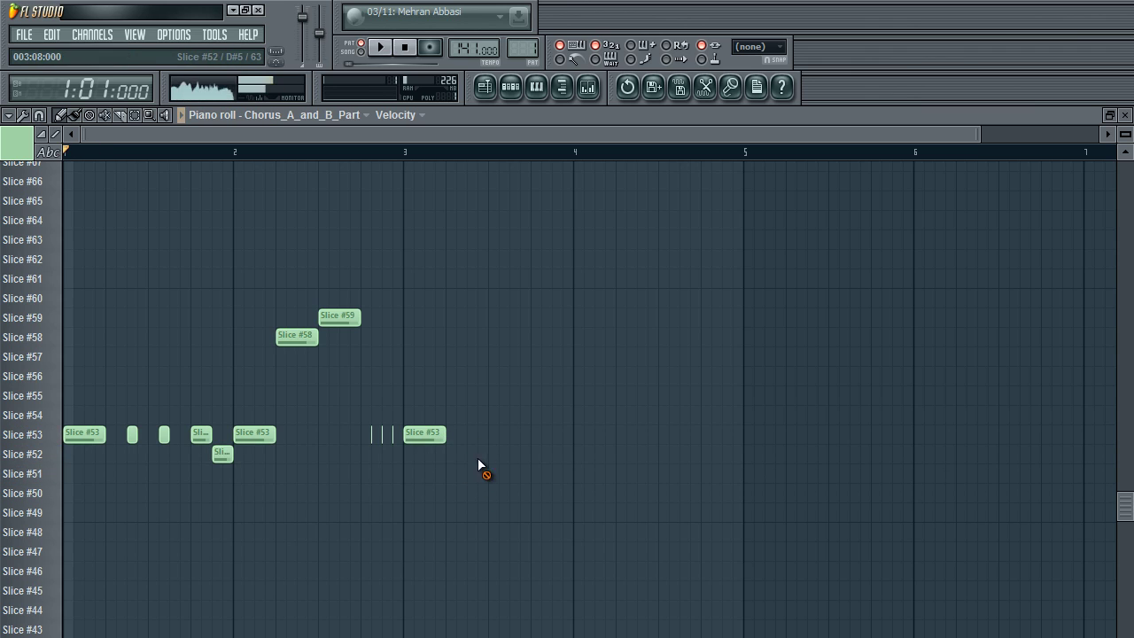
left_click(471, 474)
left_click_drag(467, 483, 499, 520)
key("space")
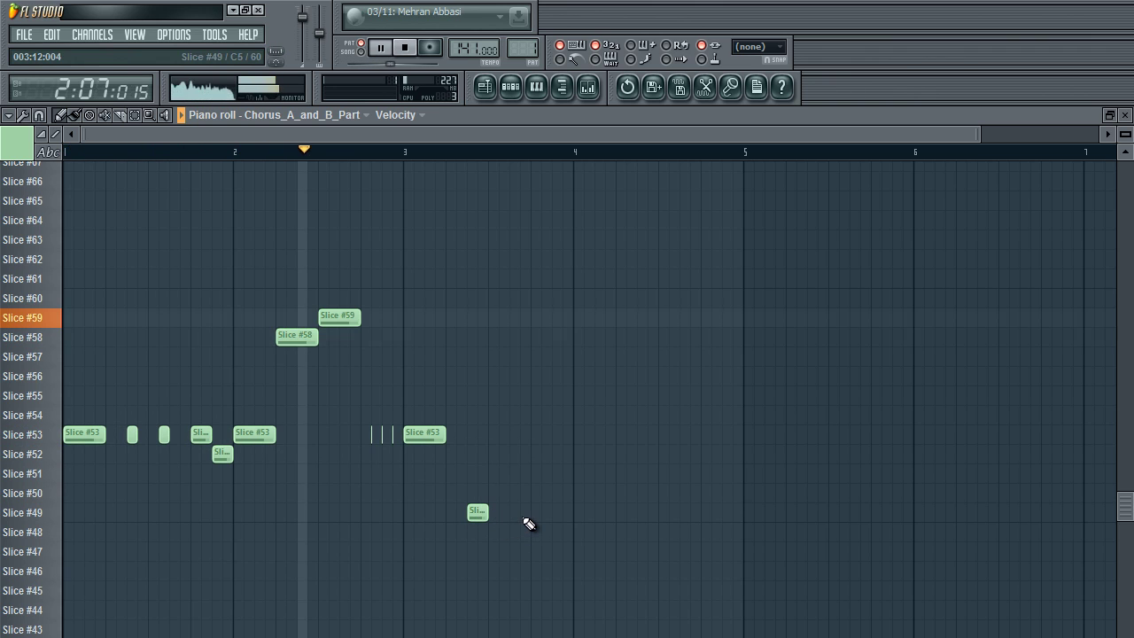
key("space")
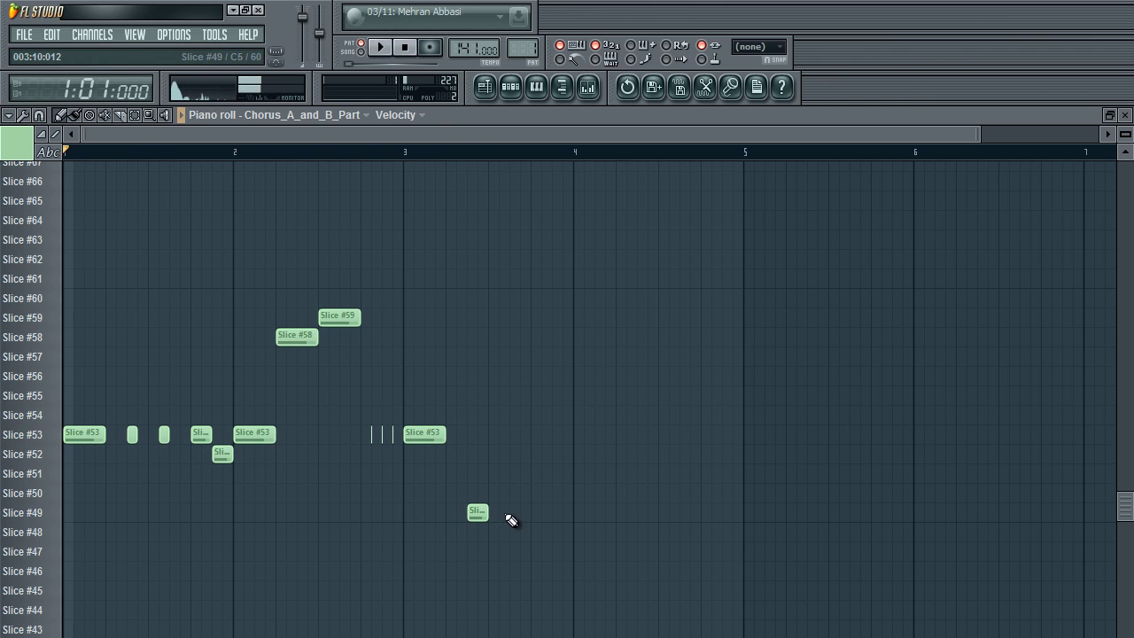
Step: Add two more short Slice #49 notes, lengthen the first, and start playback from bar 3
left_click(514, 513)
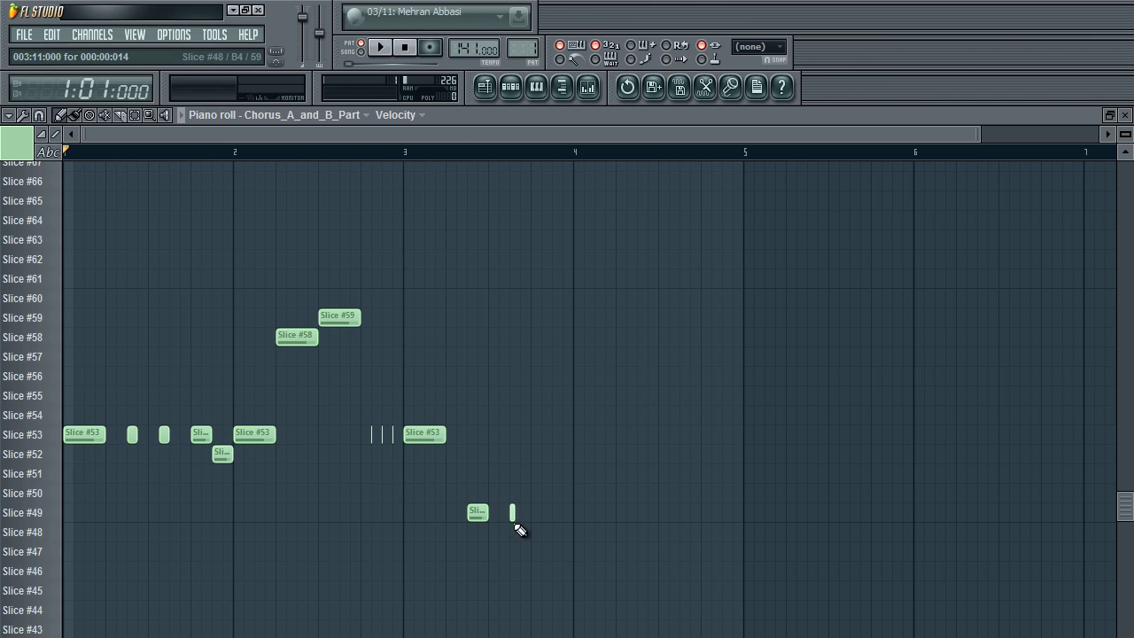
left_click(522, 513)
key("space")
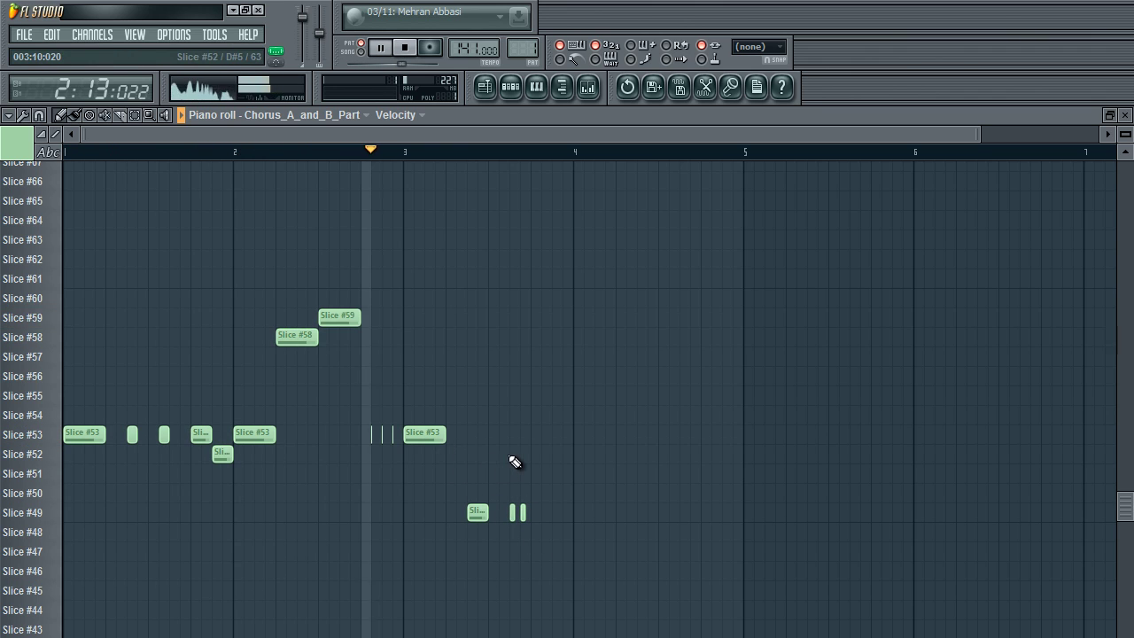
key("space")
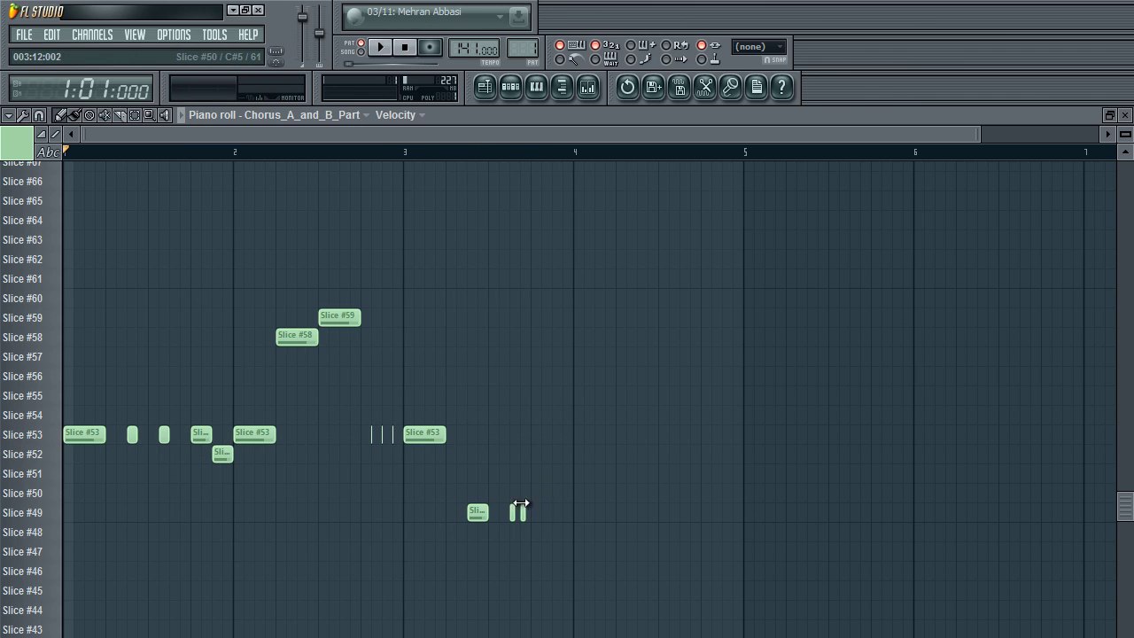
left_click_drag(486, 512, 506, 512)
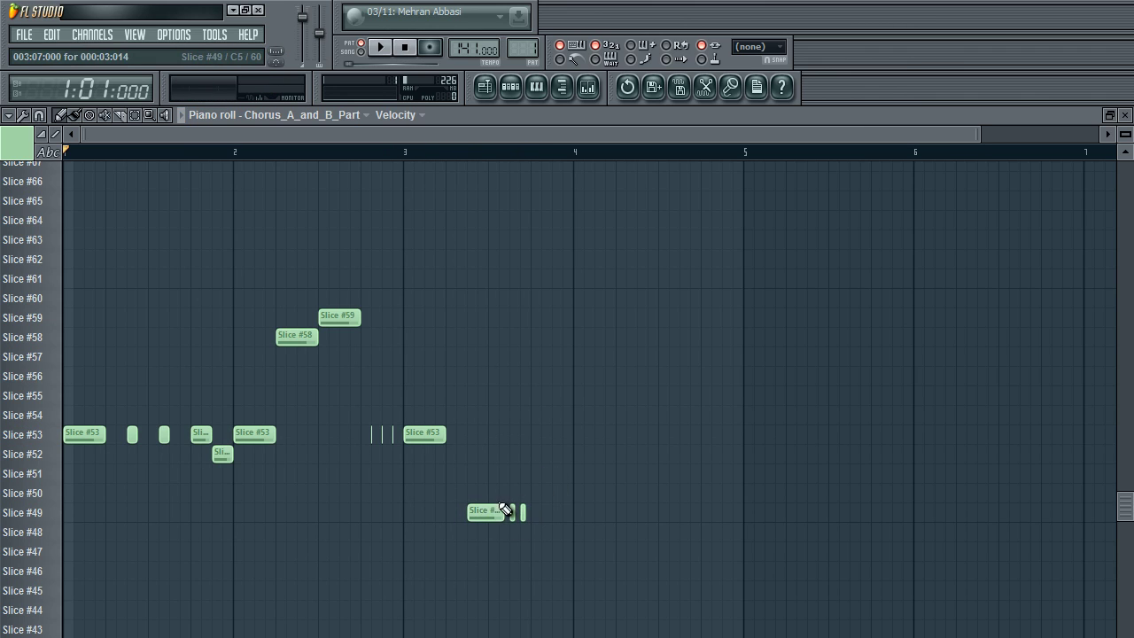
left_click(450, 151)
key("space")
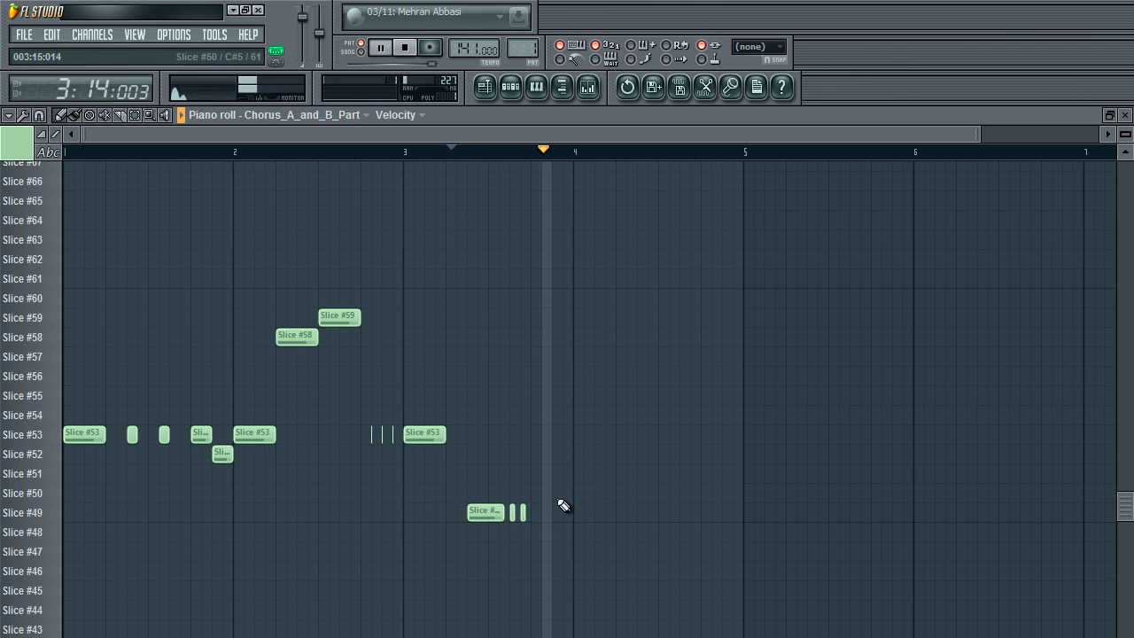
key("space")
key("space")
key("space")
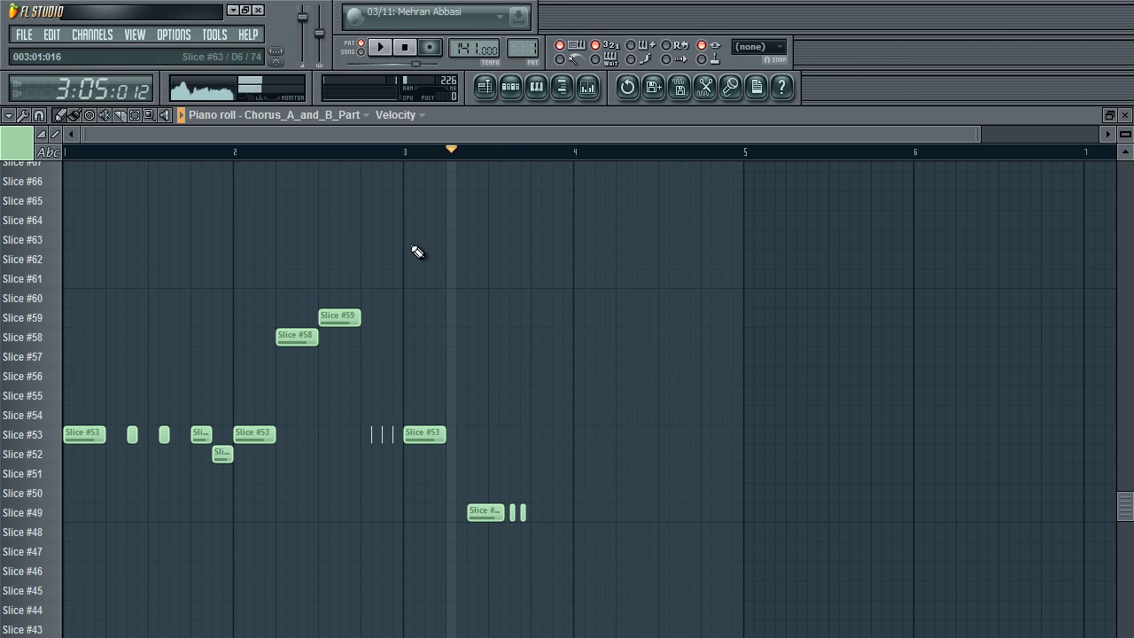
left_click(405, 151)
key("space")
key("space")
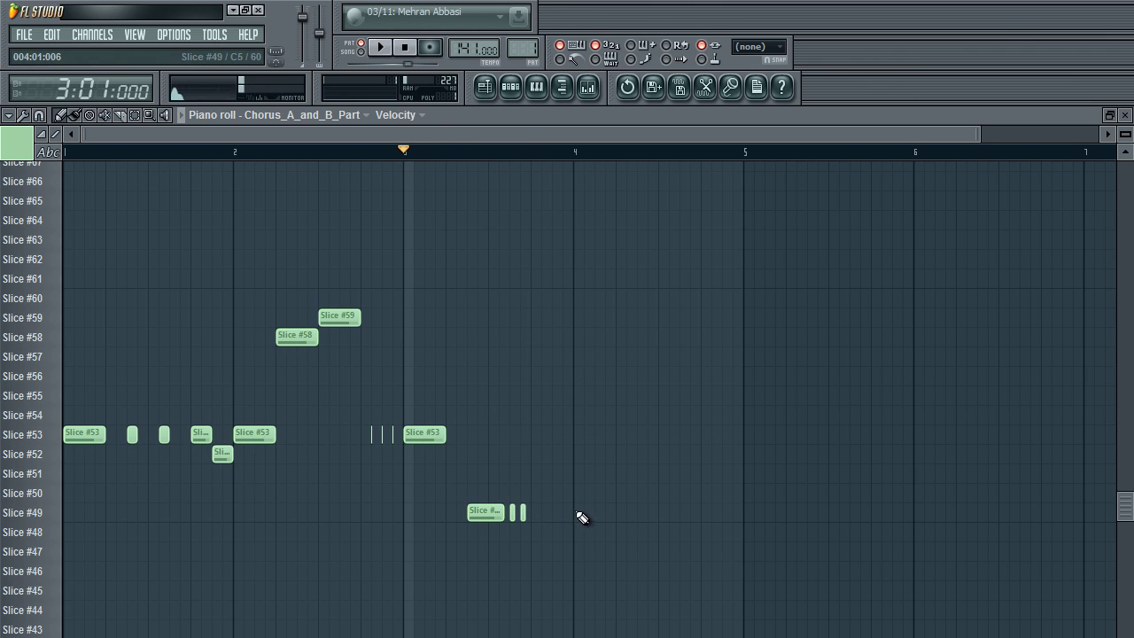
Step: Add two more short Slice #49 notes near the end of bar 3
left_click(540, 522)
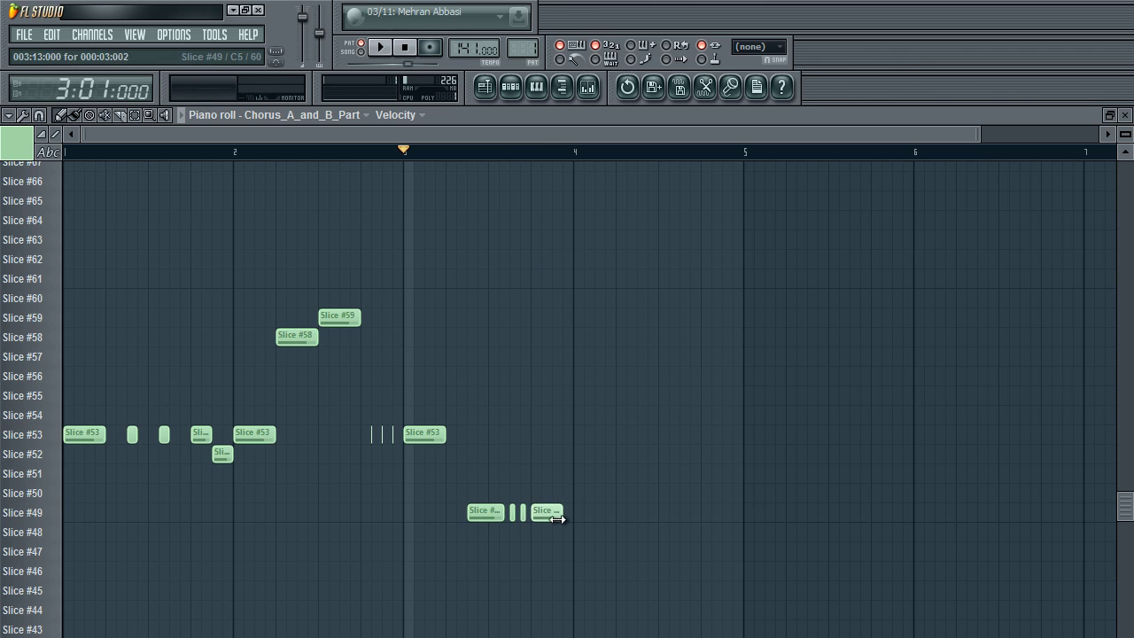
left_click_drag(547, 526, 545, 523)
left_click(560, 513)
key("space")
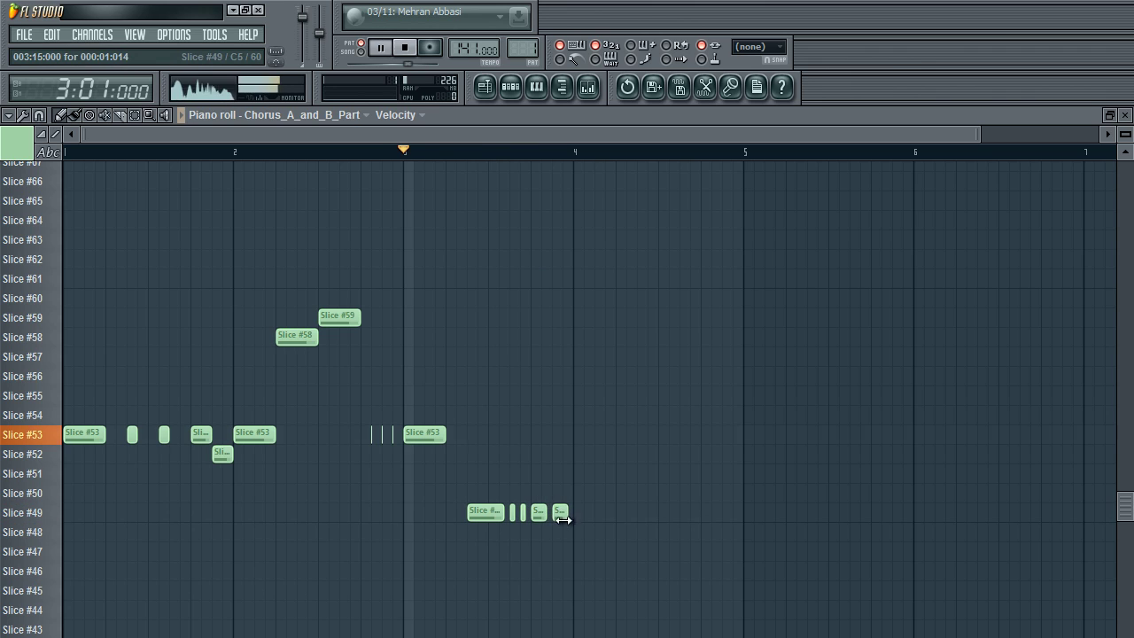
key("space")
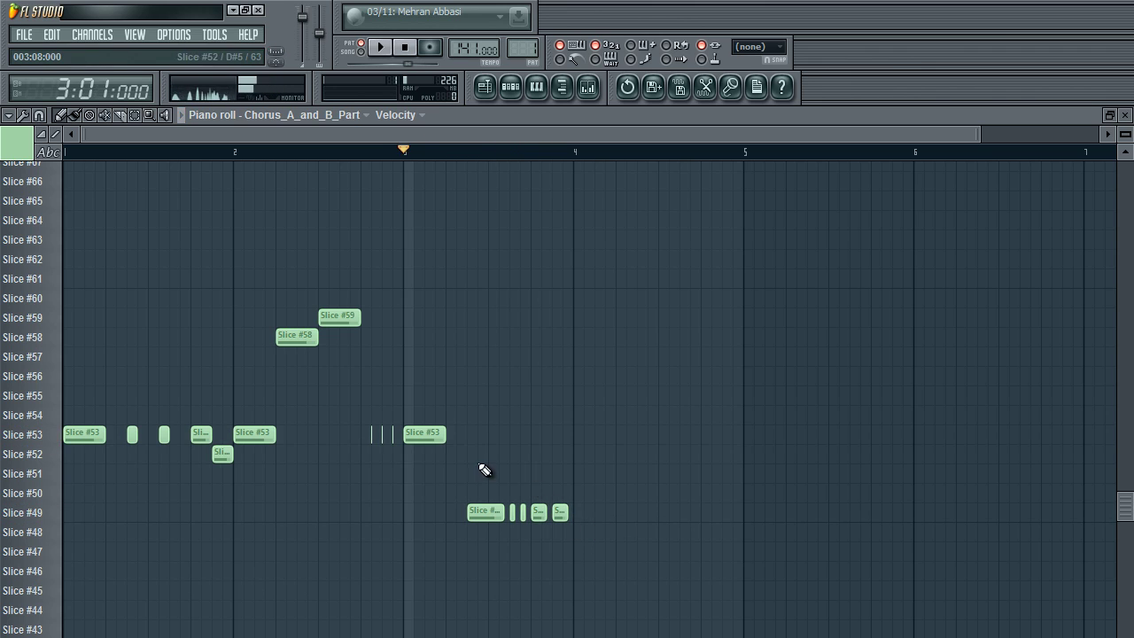
Step: Draw a longer Slice #50 note at the start of bar 4
left_click(304, 336)
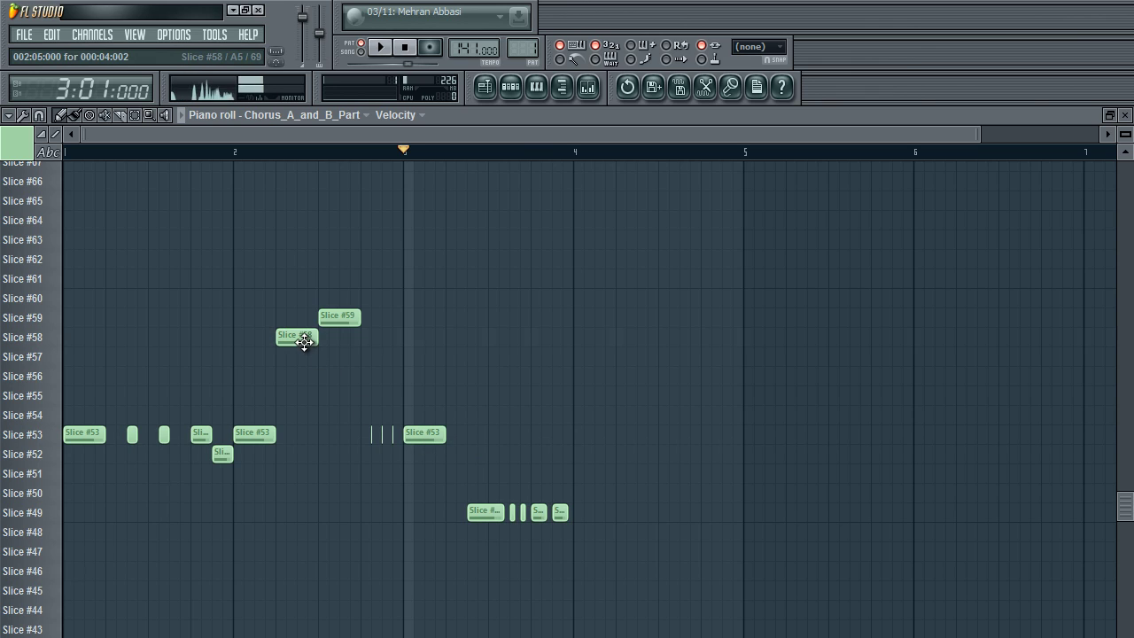
left_click(330, 319)
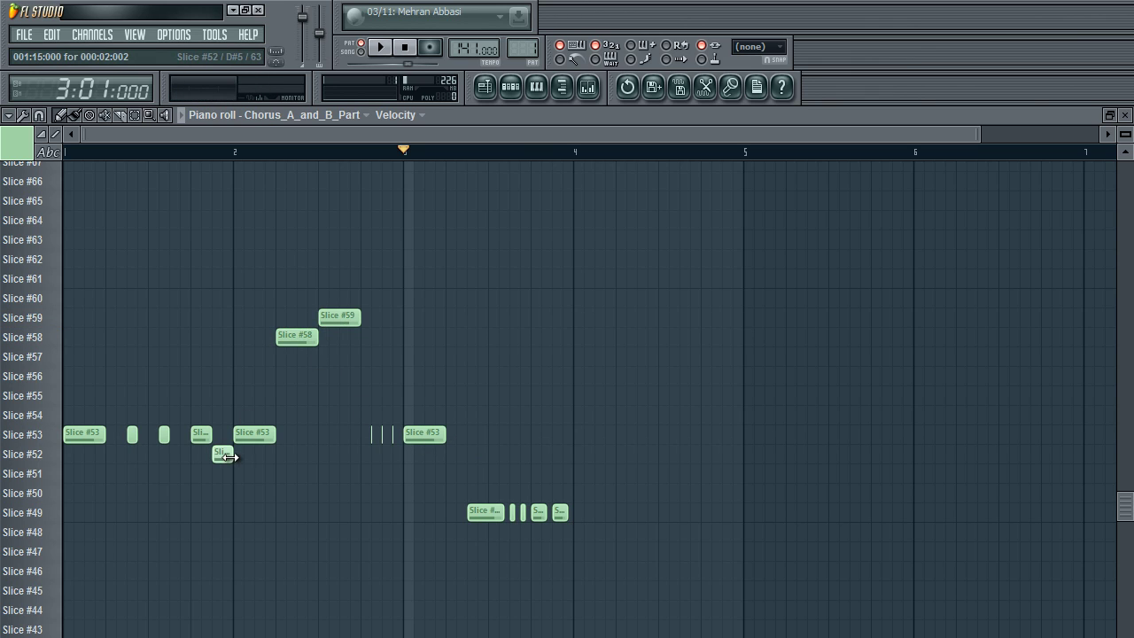
left_click(220, 454)
left_click_drag(220, 479, 636, 490)
key("space")
key("space")
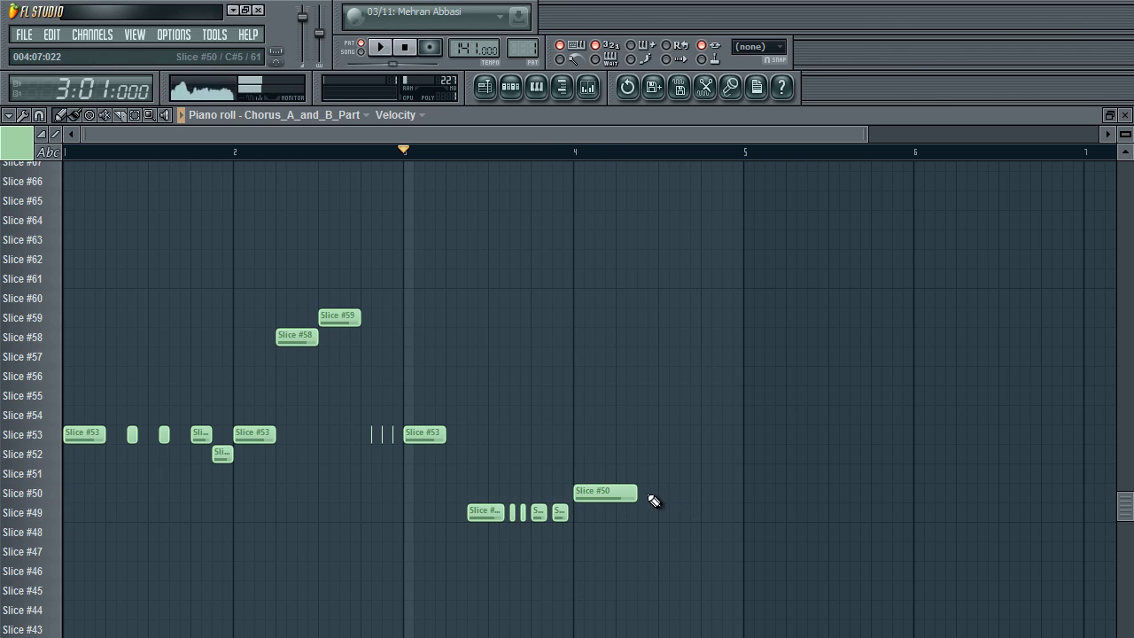
Step: Add a shortened second Slice #50 note and a Slice #59 note in bar 4
left_click(658, 493)
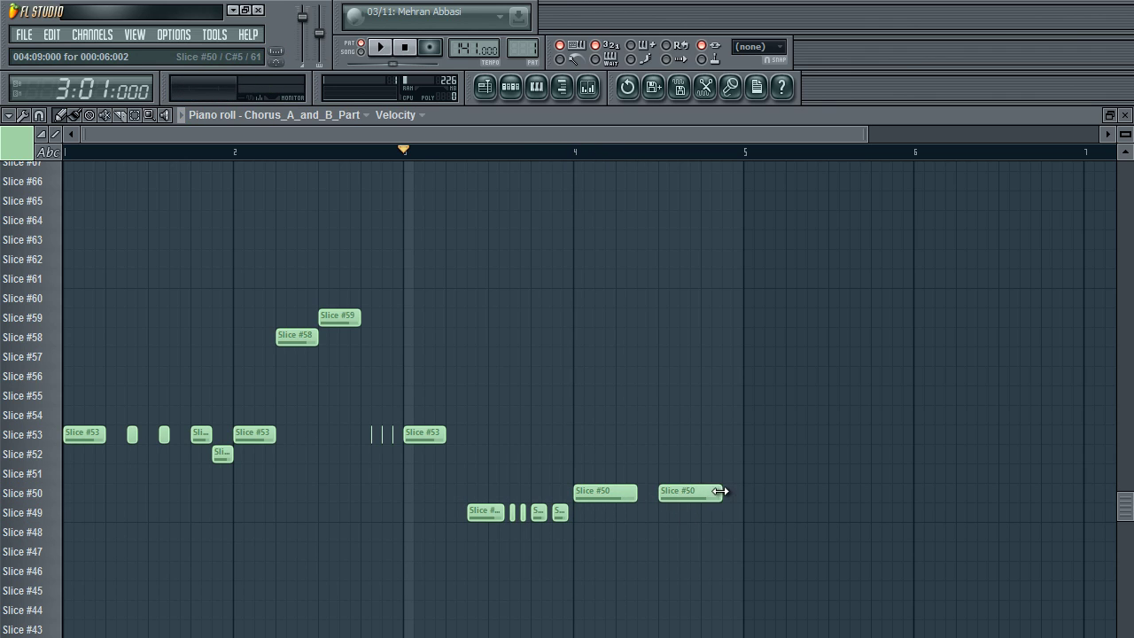
left_click_drag(720, 491, 701, 493)
left_click(703, 346)
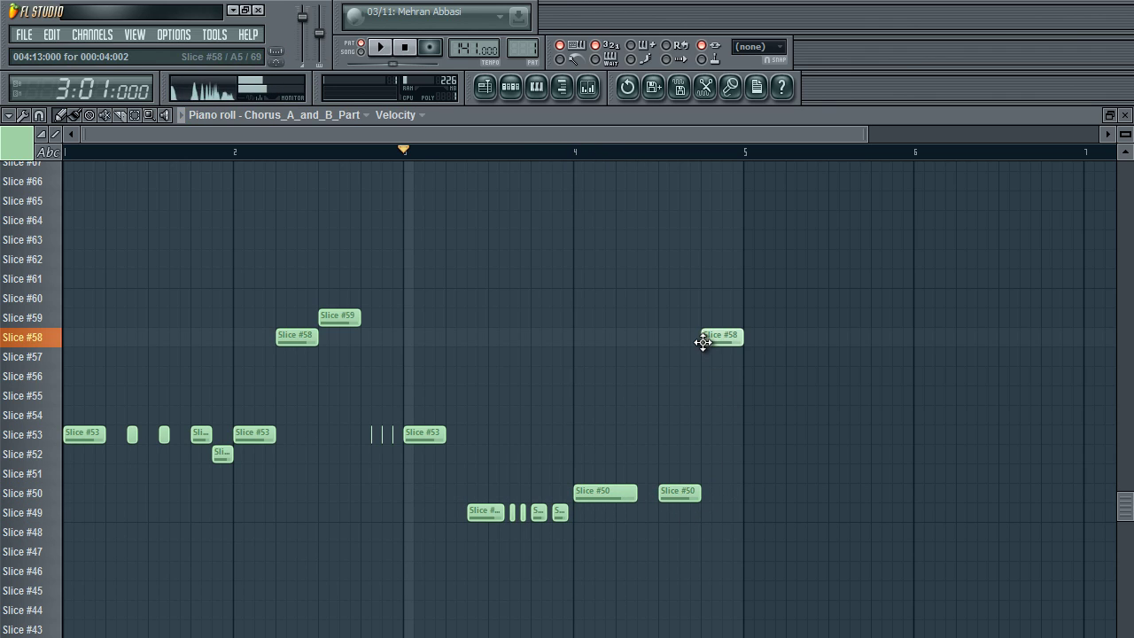
left_click_drag(710, 337, 702, 323)
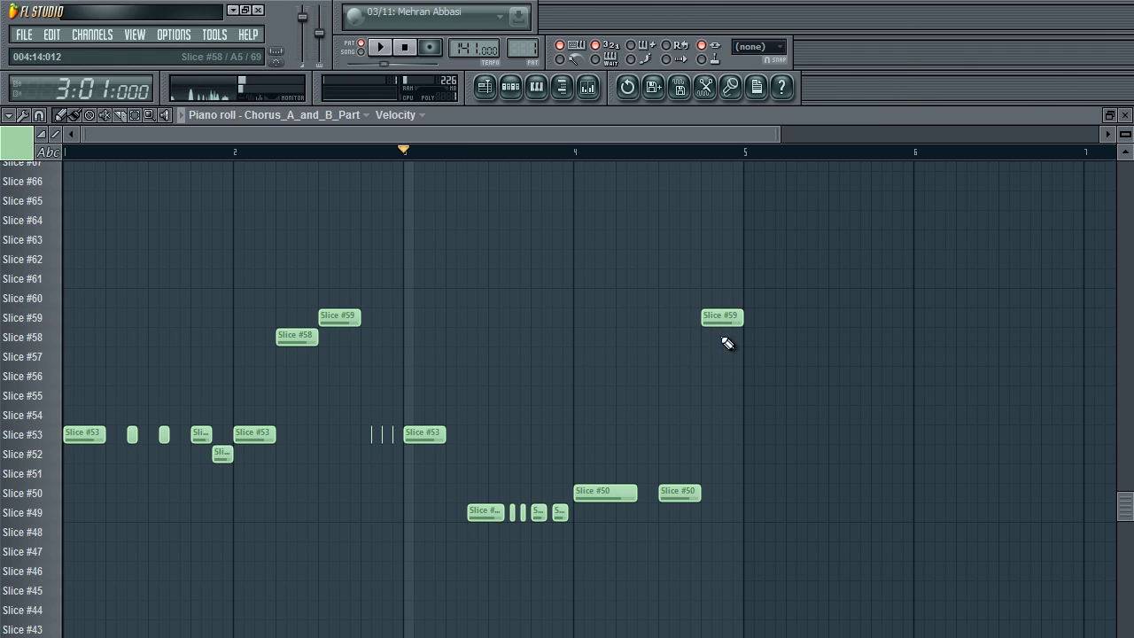
key("space")
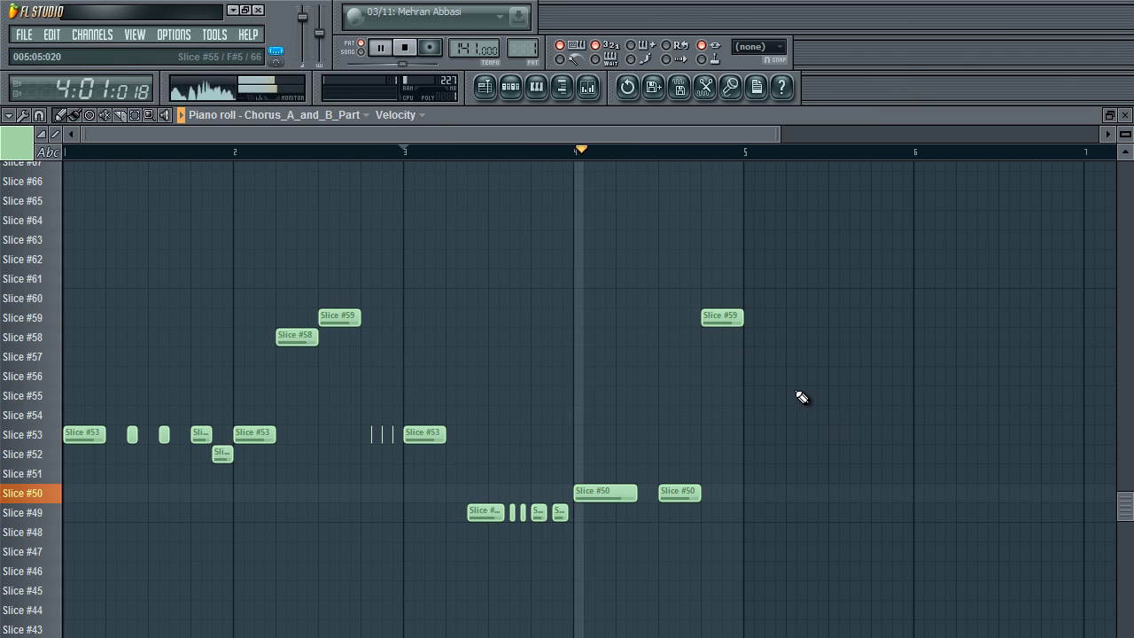
key("space")
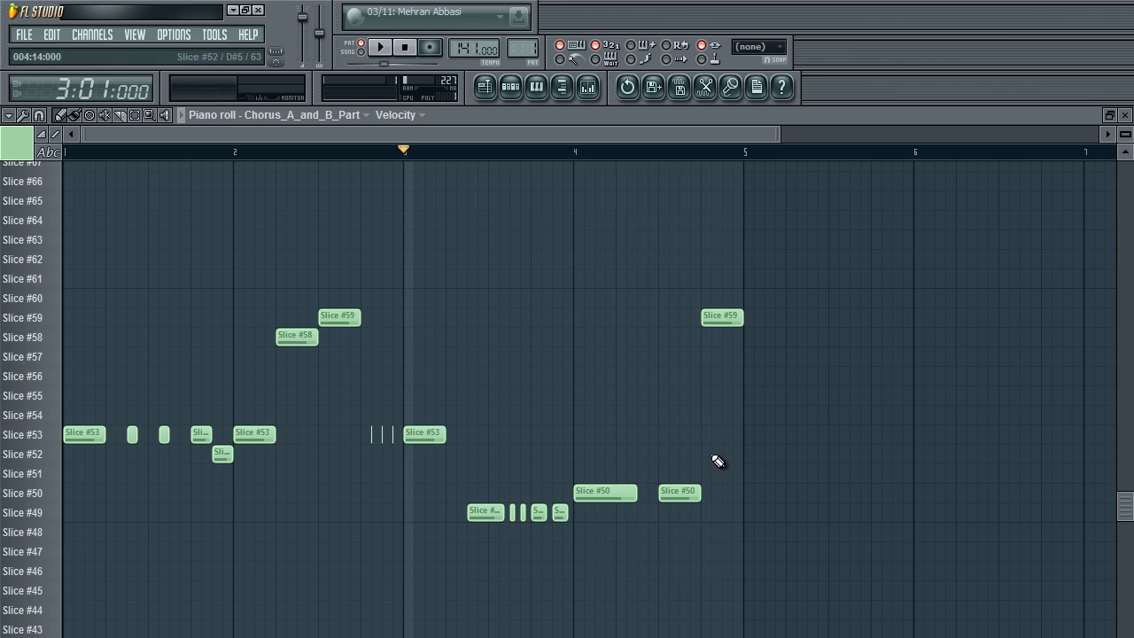
Step: Add a long Slice #53 note at the start of bar 5
left_click(745, 339)
left_click_drag(746, 356, 827, 434)
key("space")
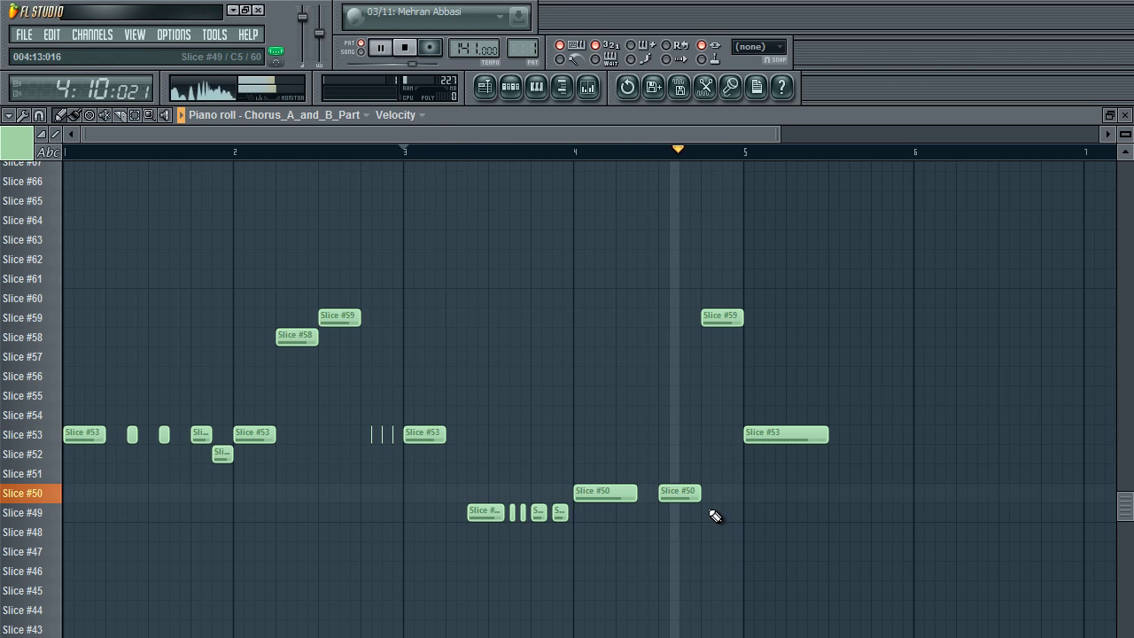
key("space")
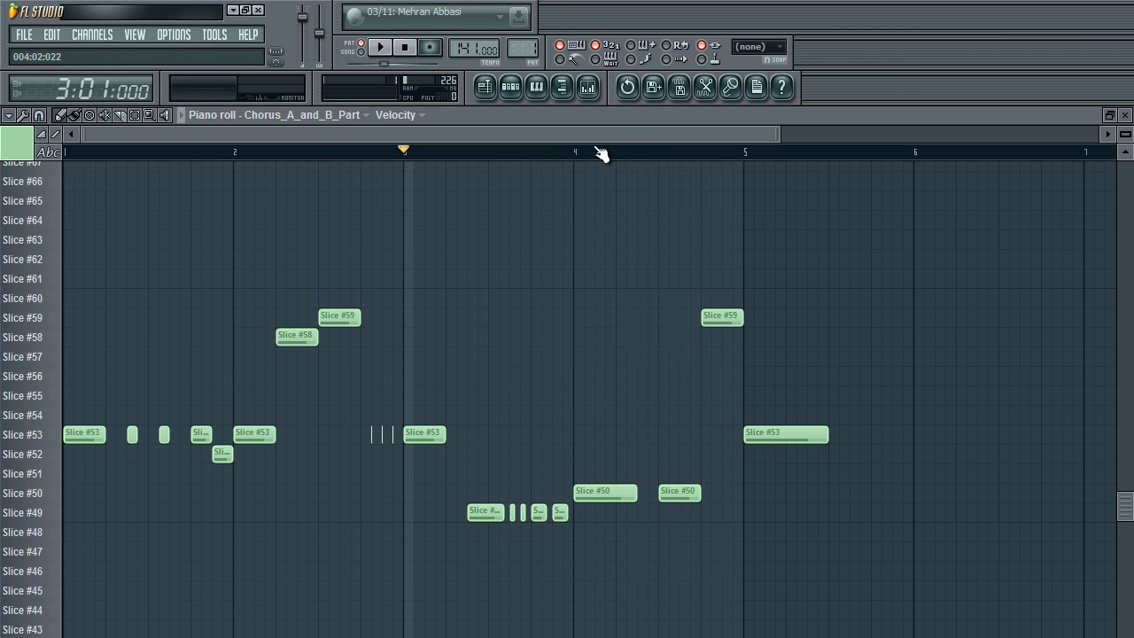
Step: Rewind to the song start, select then deselect all notes, and show the Pattern 1 channel rack
left_click(413, 55)
left_click(511, 86)
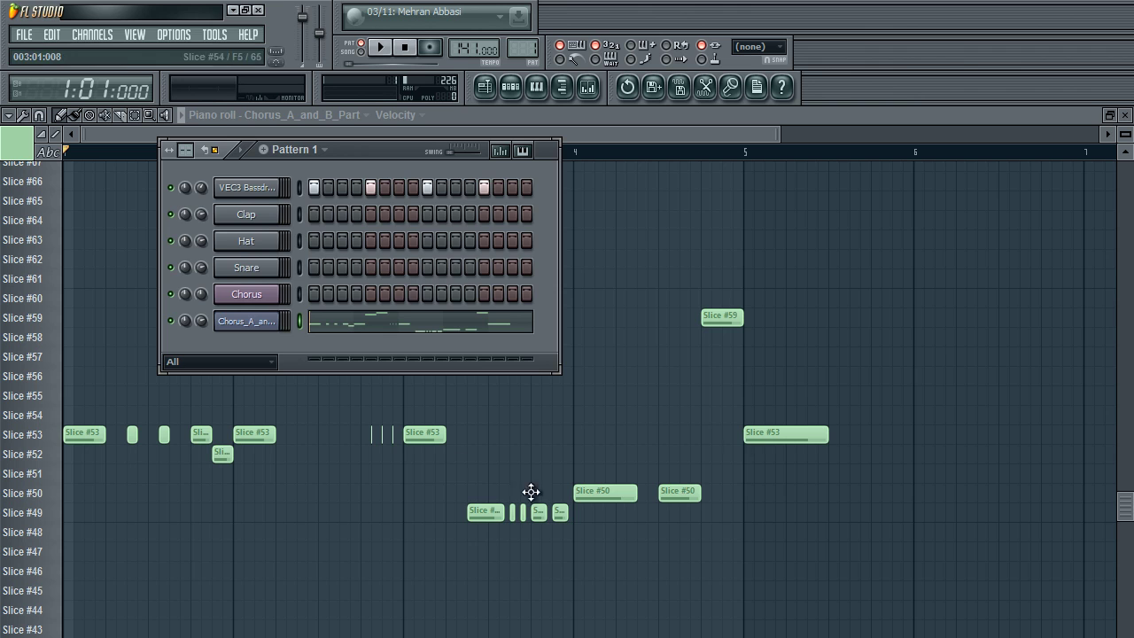
key("F6")
scroll(797, 301, "down", 5)
scroll(537, 360, "up", 4)
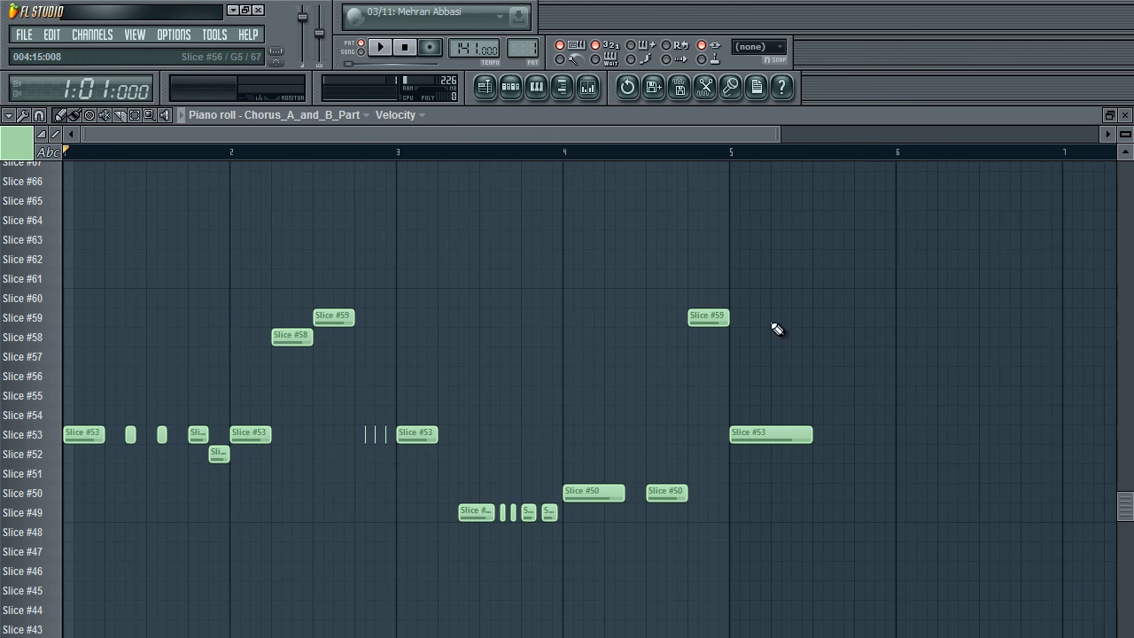
key("ctrl+a")
left_click_drag(248, 155, 392, 134)
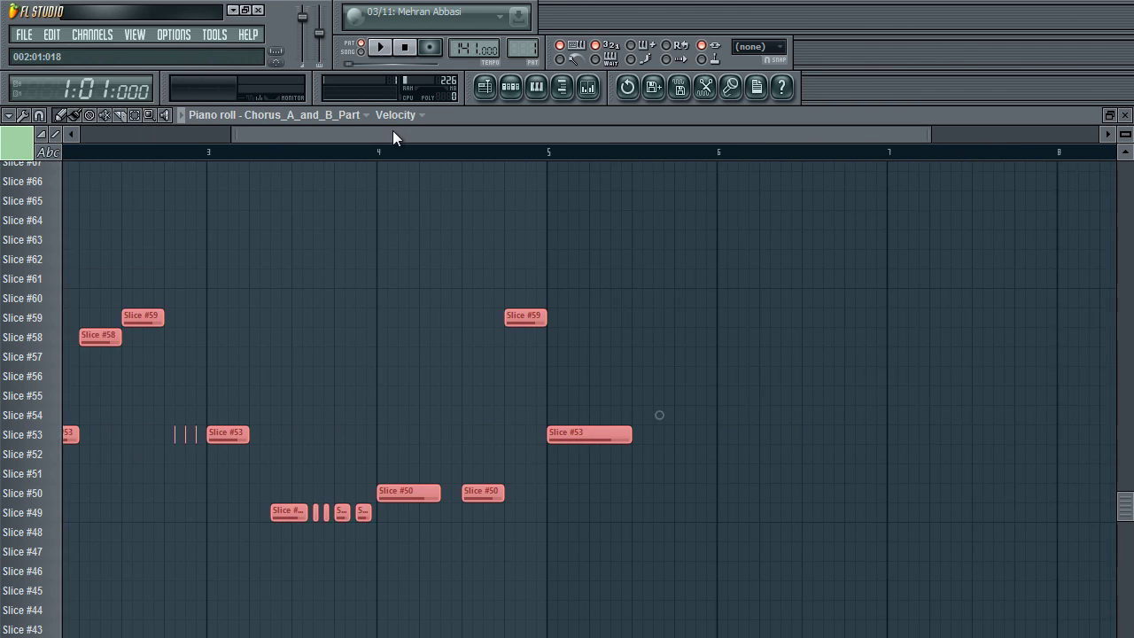
scroll(367, 258, "left", 3)
left_click(370, 214)
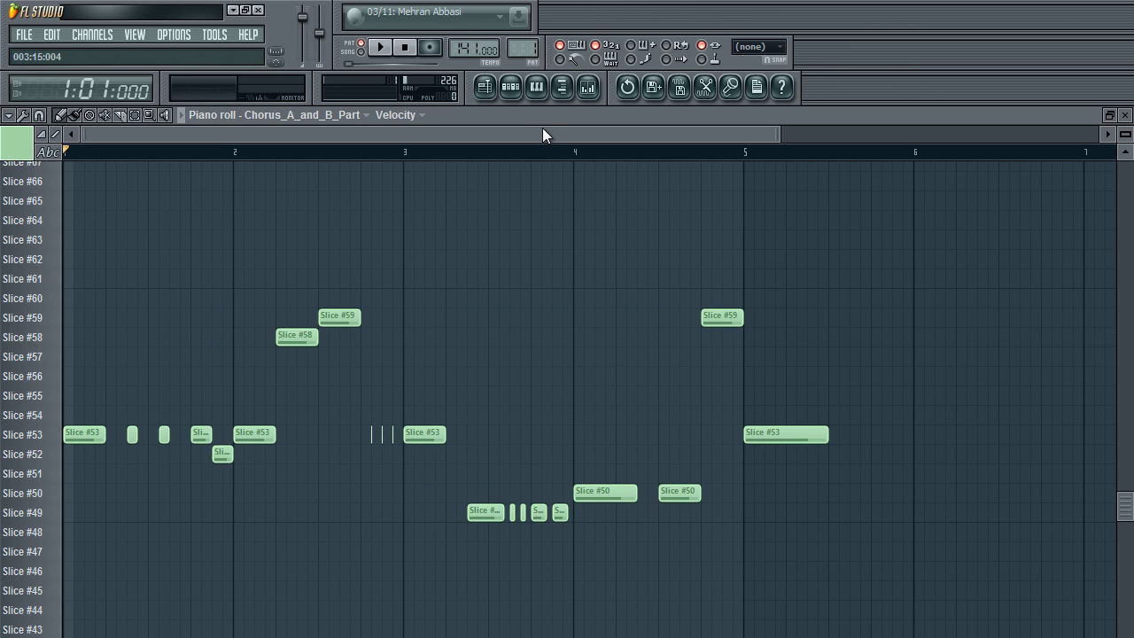
left_click(519, 99)
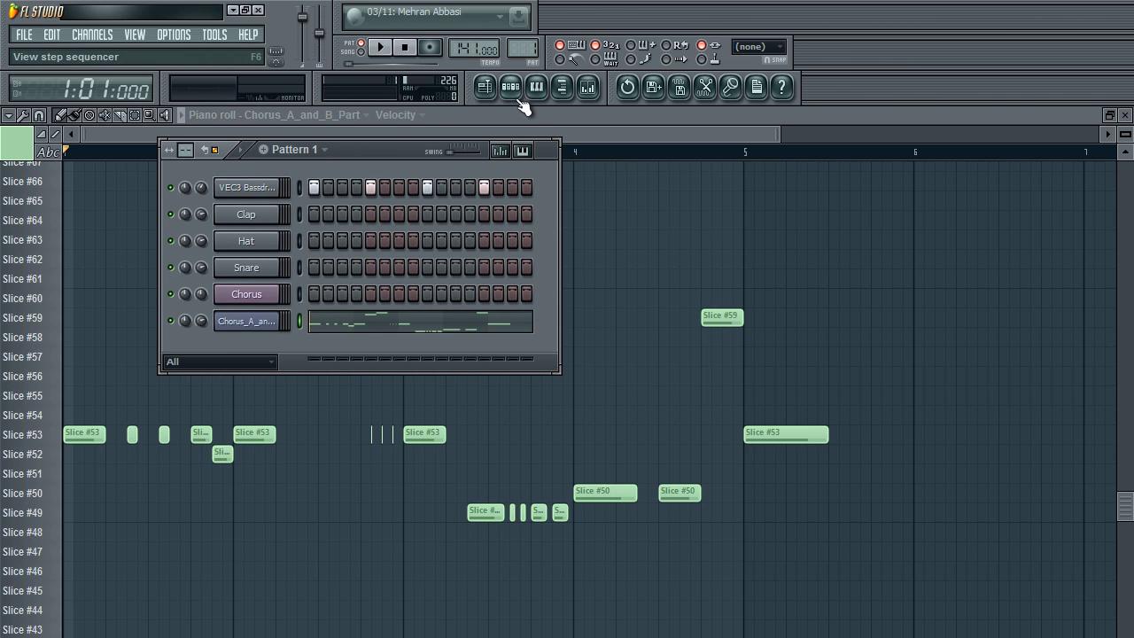
Step: Replace the channel's instrument with the reFX Nexus synth
right_click(275, 209)
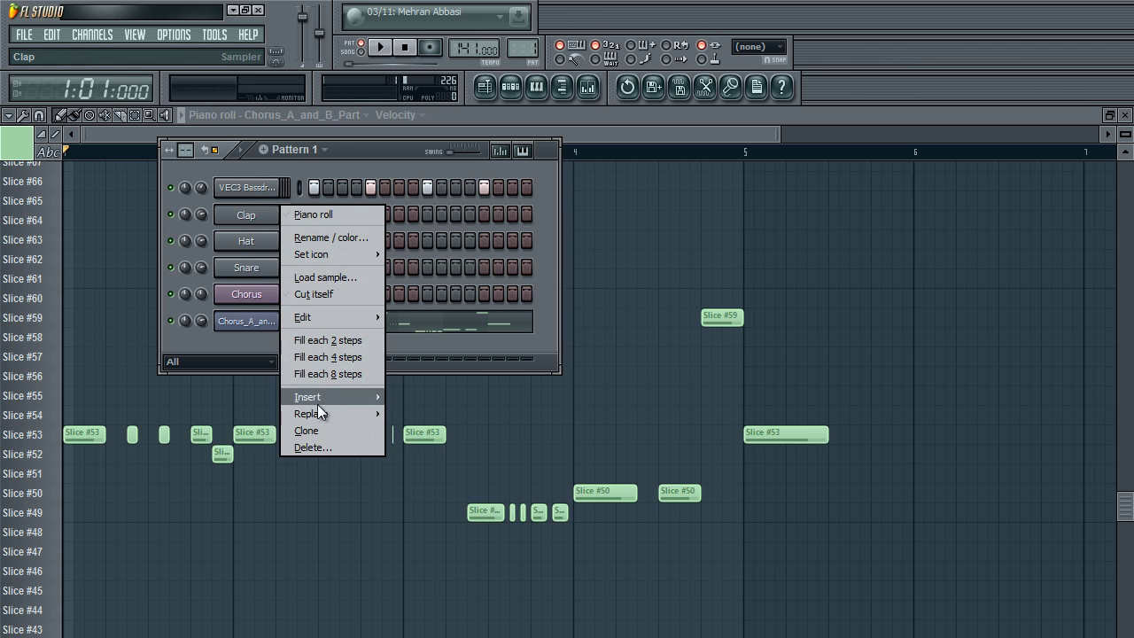
mouse_move(315, 414)
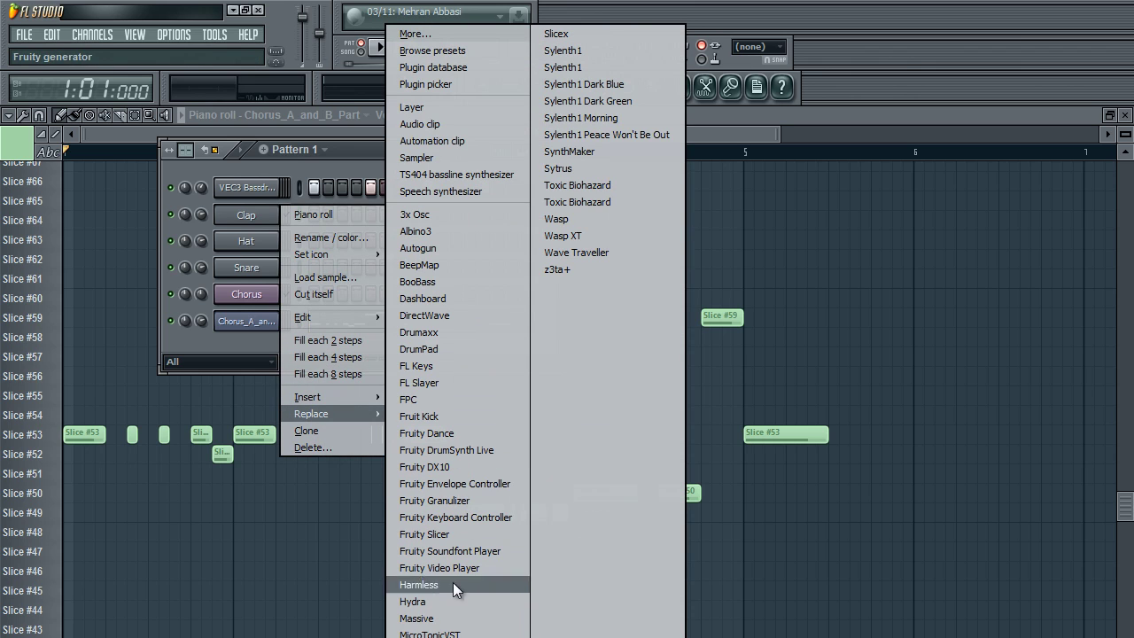
left_click(426, 636)
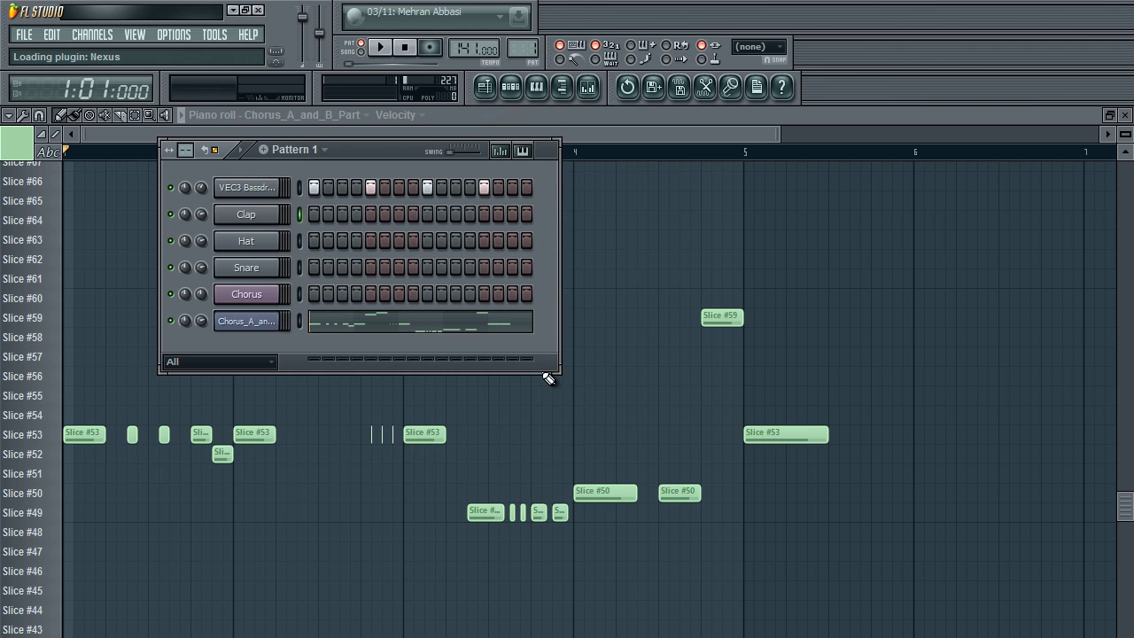
left_click_drag(525, 325, 546, 200)
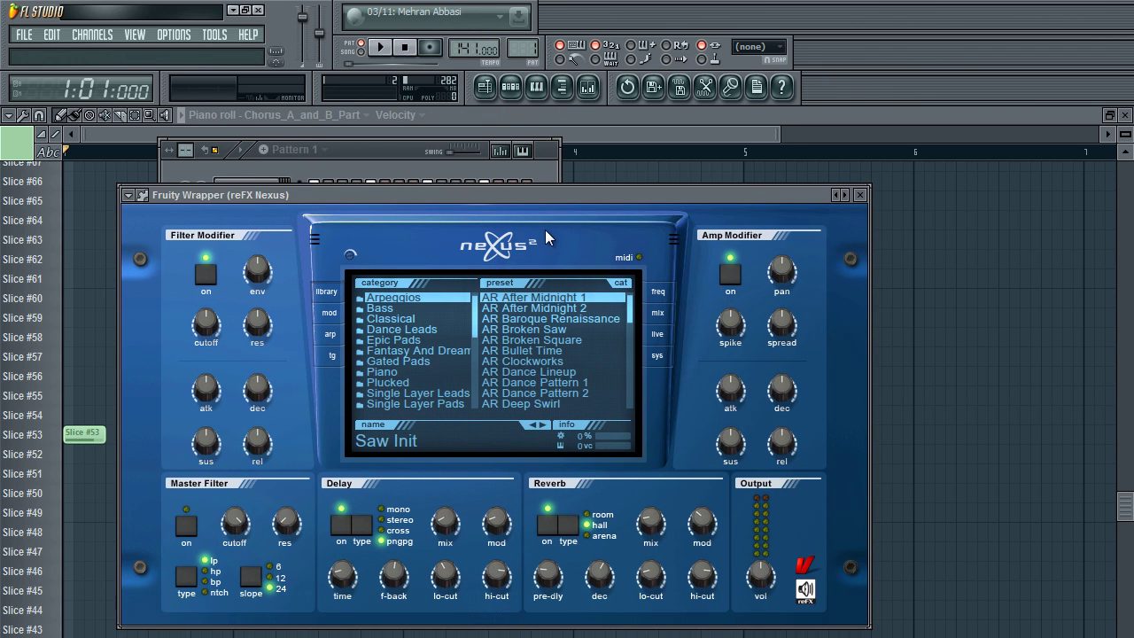
Step: Load the BA Broad HandsUp preset from Nexus's XP Dance Vol.2 category
scroll(444, 312, "down", 4)
left_click(441, 351)
scroll(502, 353, "down", 3)
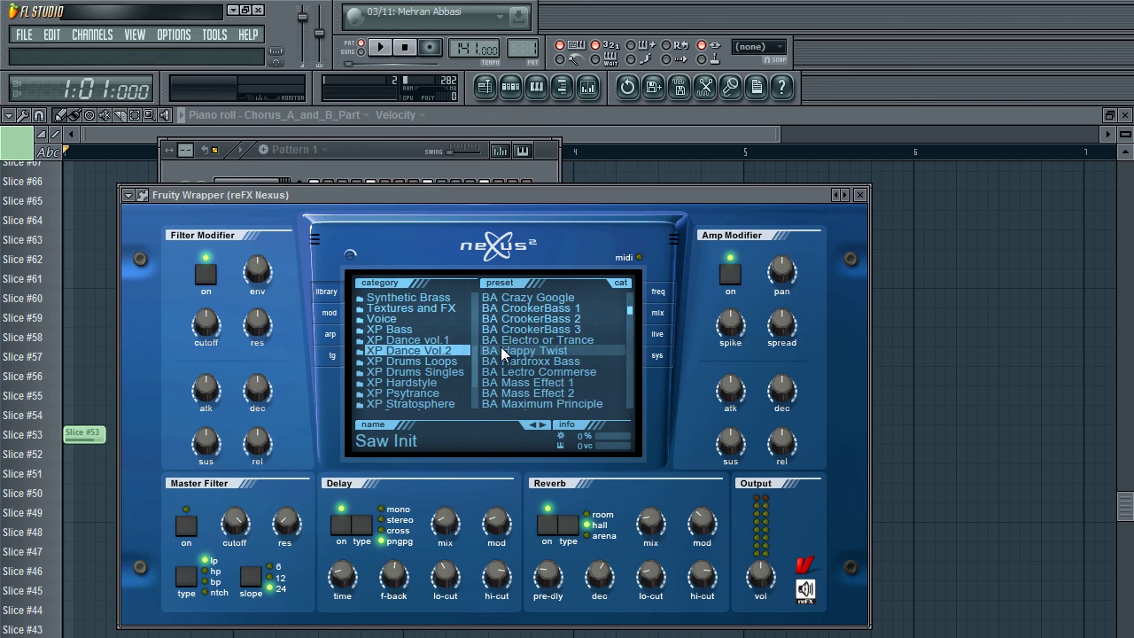
scroll(502, 353, "down", 5)
scroll(547, 374, "down", 3)
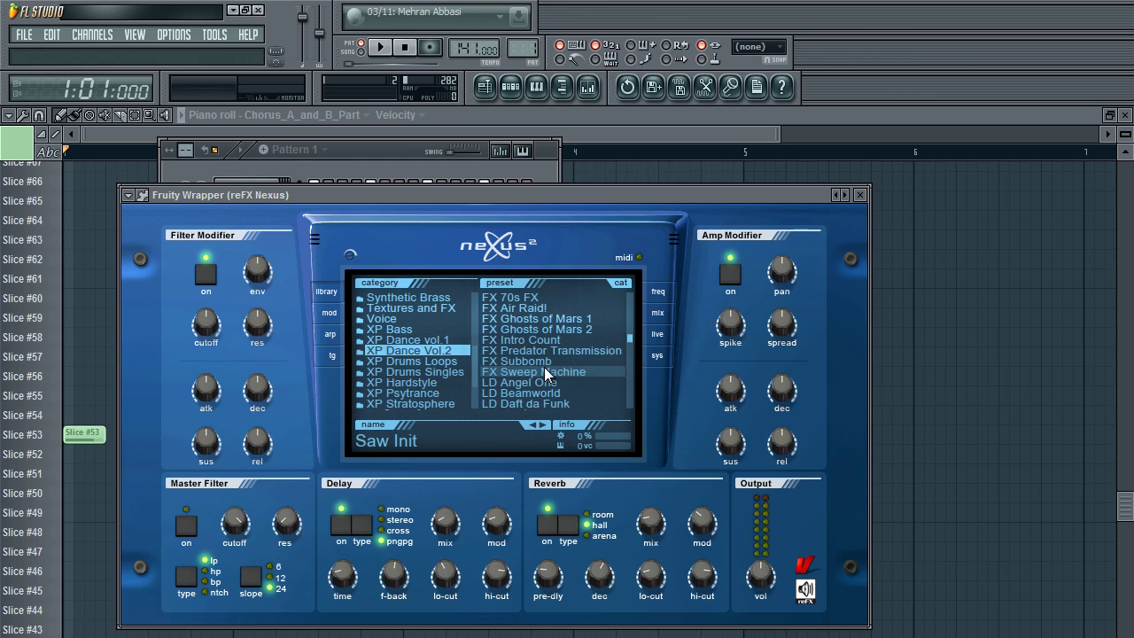
scroll(546, 374, "down", 3)
left_click(547, 371)
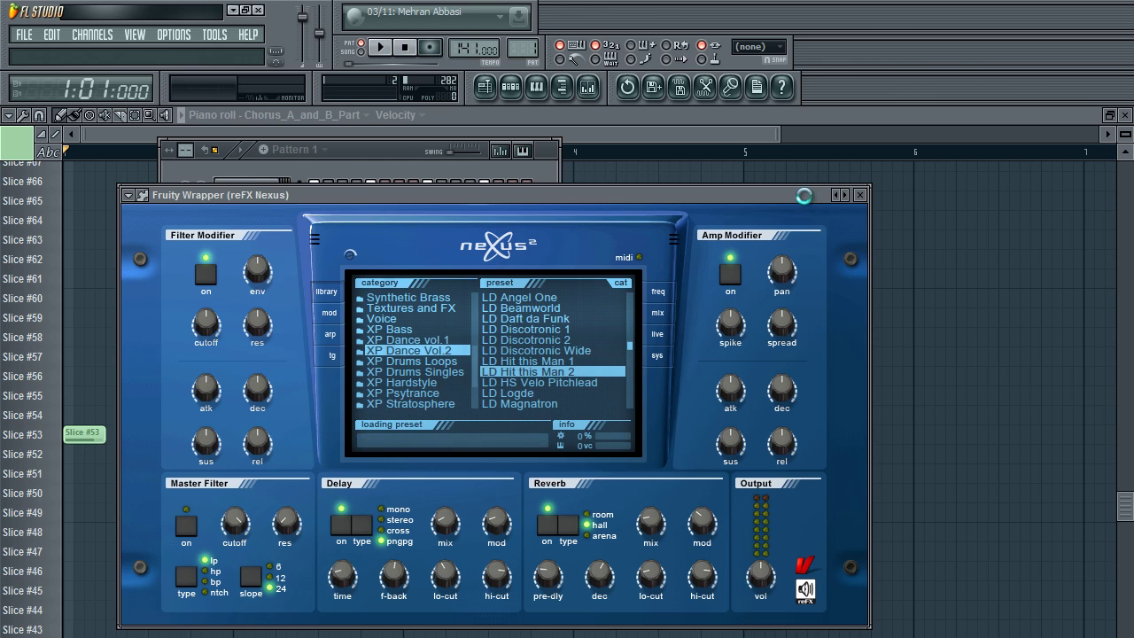
scroll(549, 359, "up", 4)
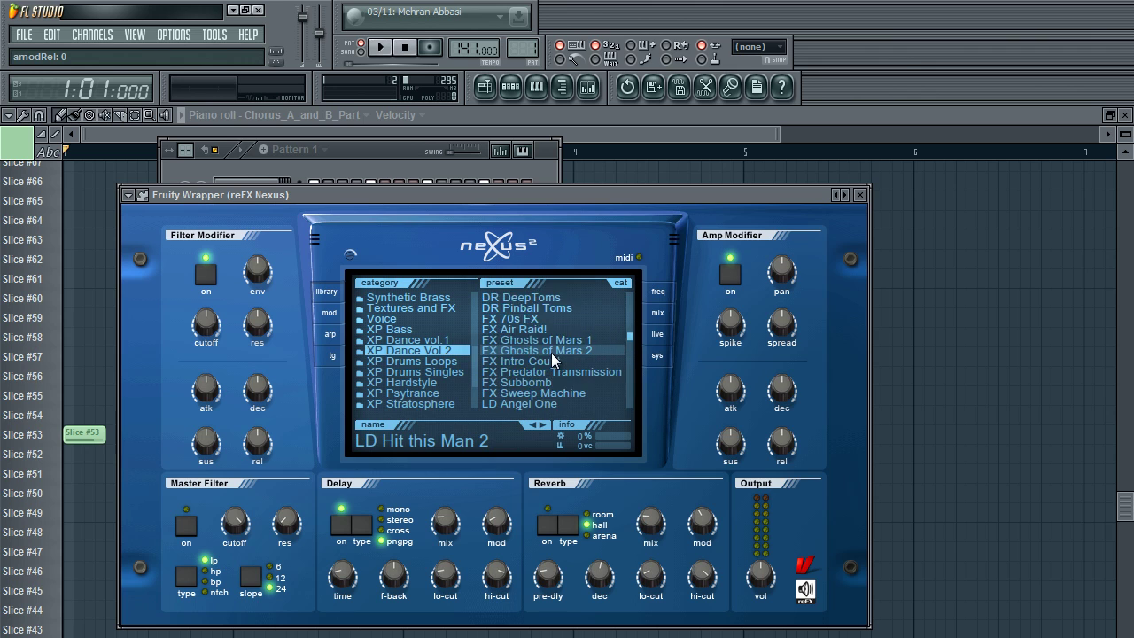
scroll(551, 353, "up", 8)
left_click(555, 355)
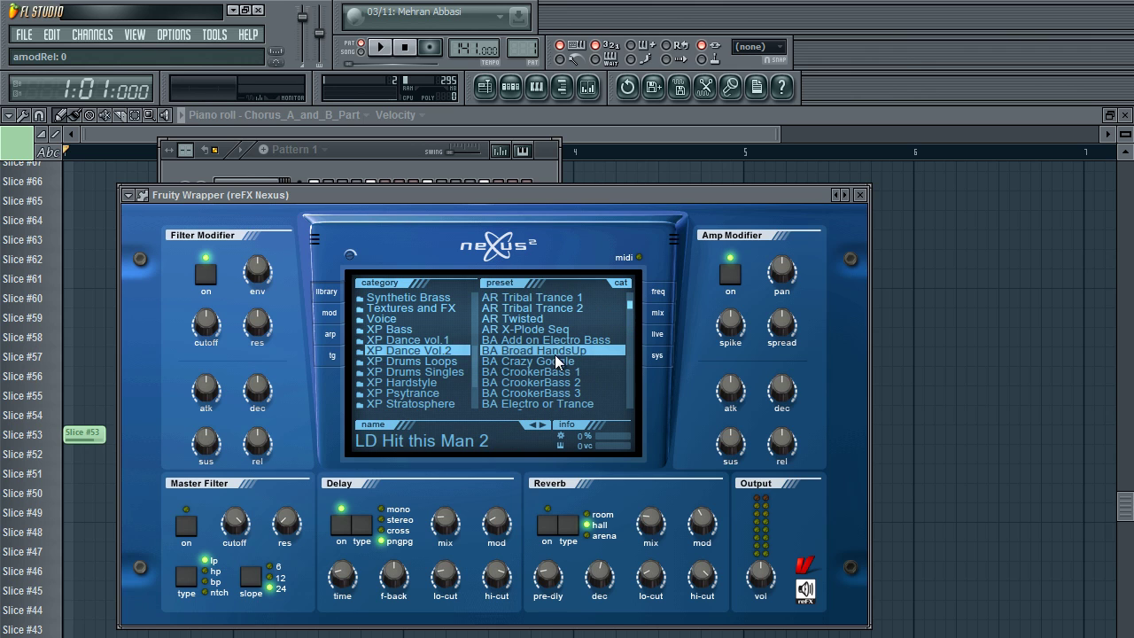
Step: Open Nexus's piano roll with piano keys shown beside the note rows
left_click(130, 195)
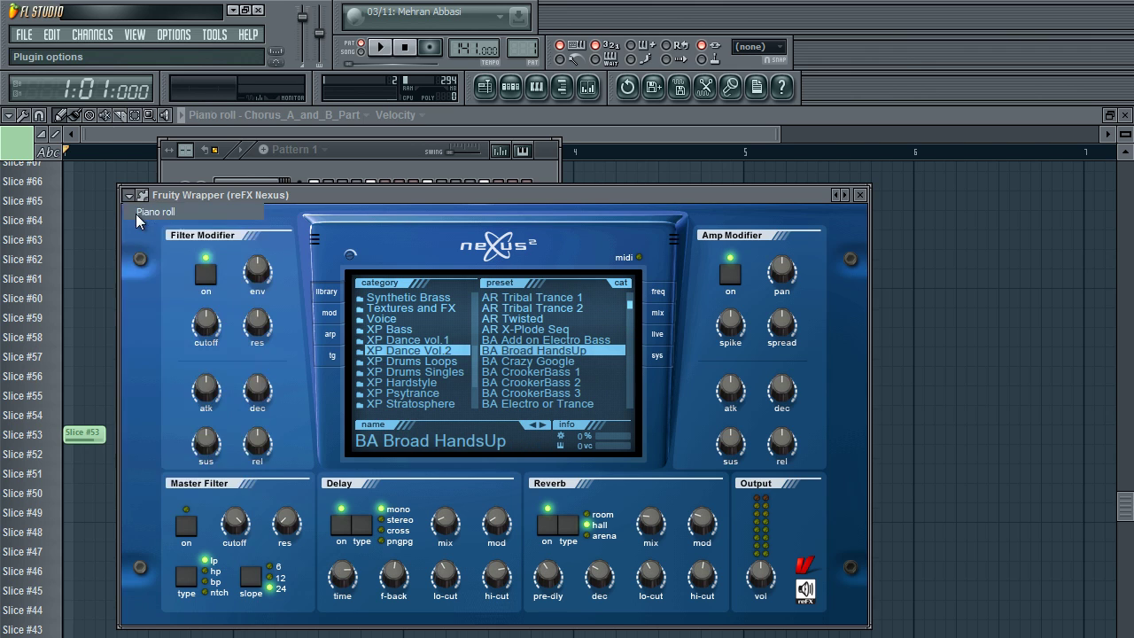
left_click(142, 212)
left_click(40, 154)
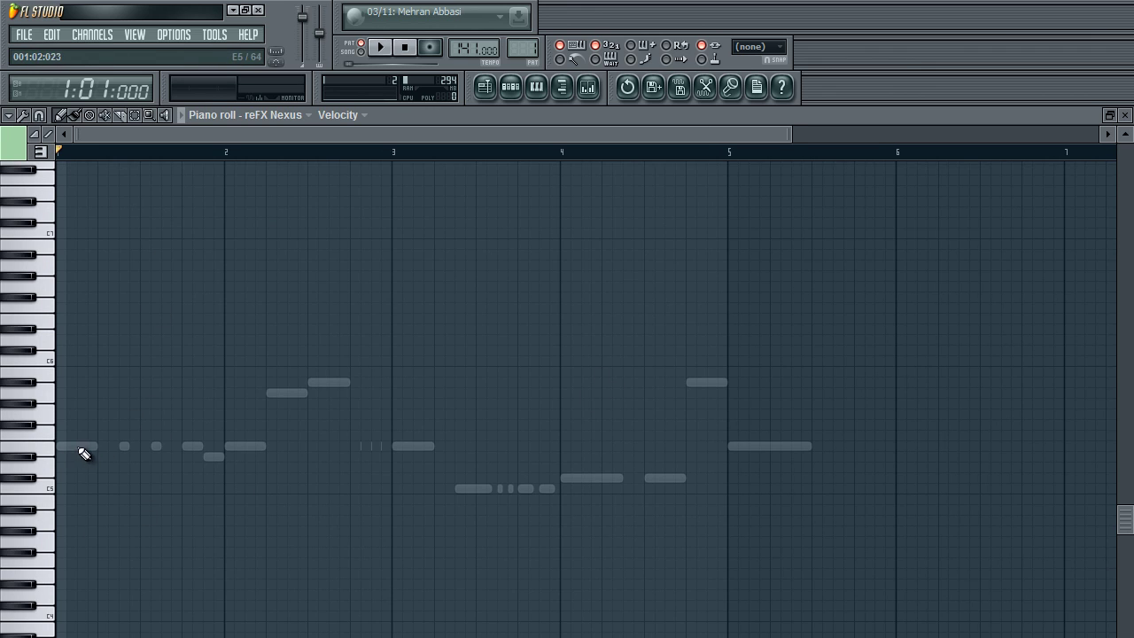
Step: Draw two short low bass notes at the start of bar 1
scroll(82, 489, "down", 1)
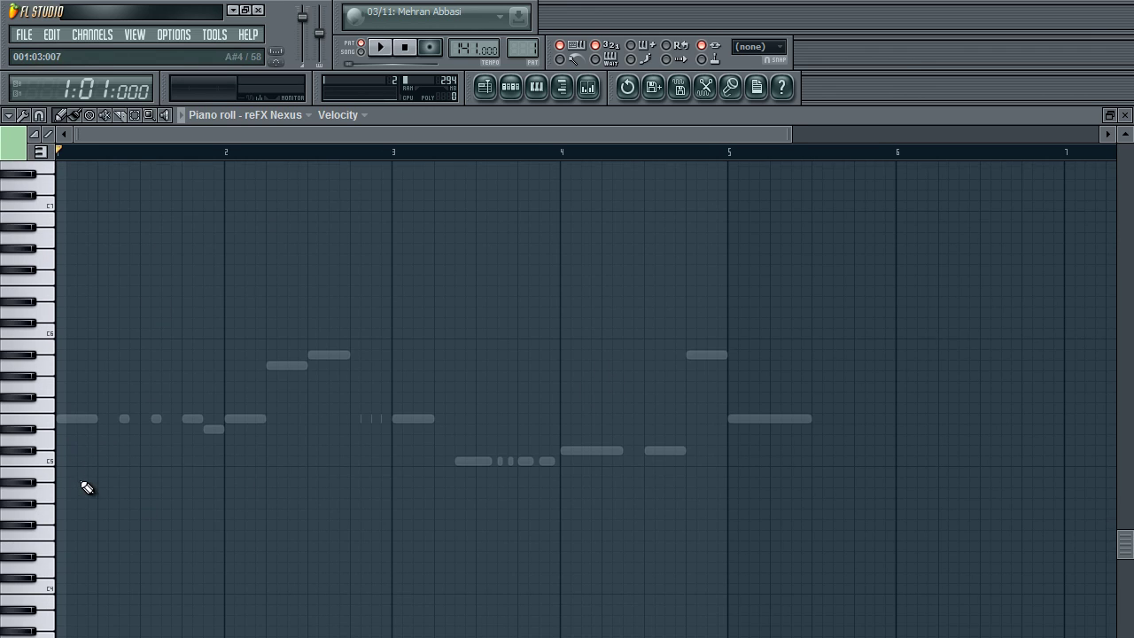
left_click(78, 532)
left_click_drag(158, 533, 97, 532)
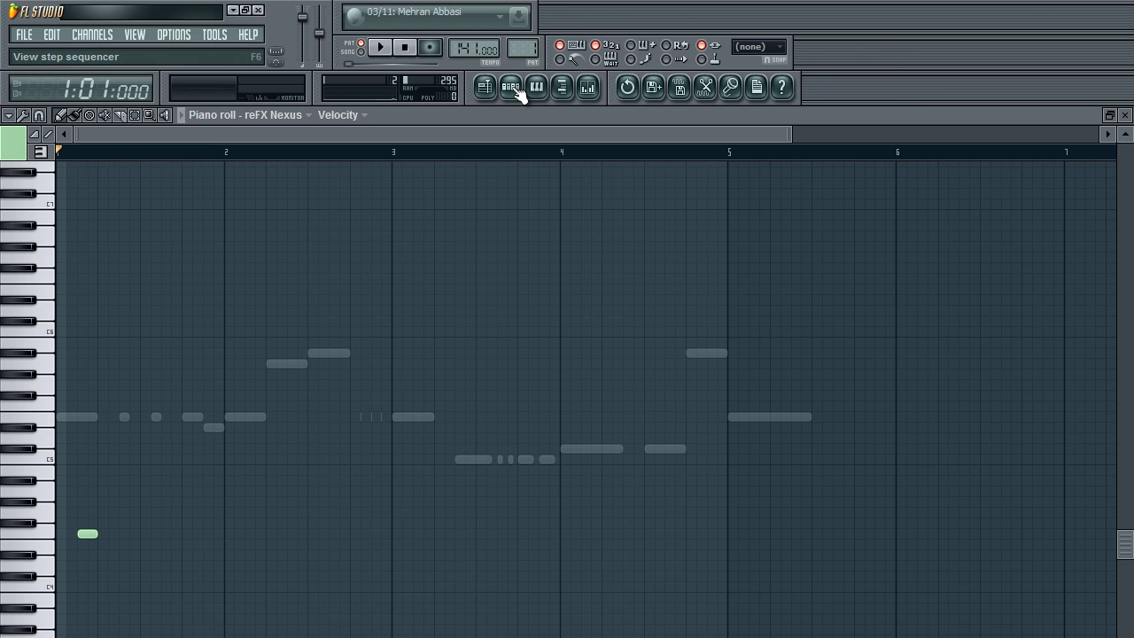
left_click(512, 87)
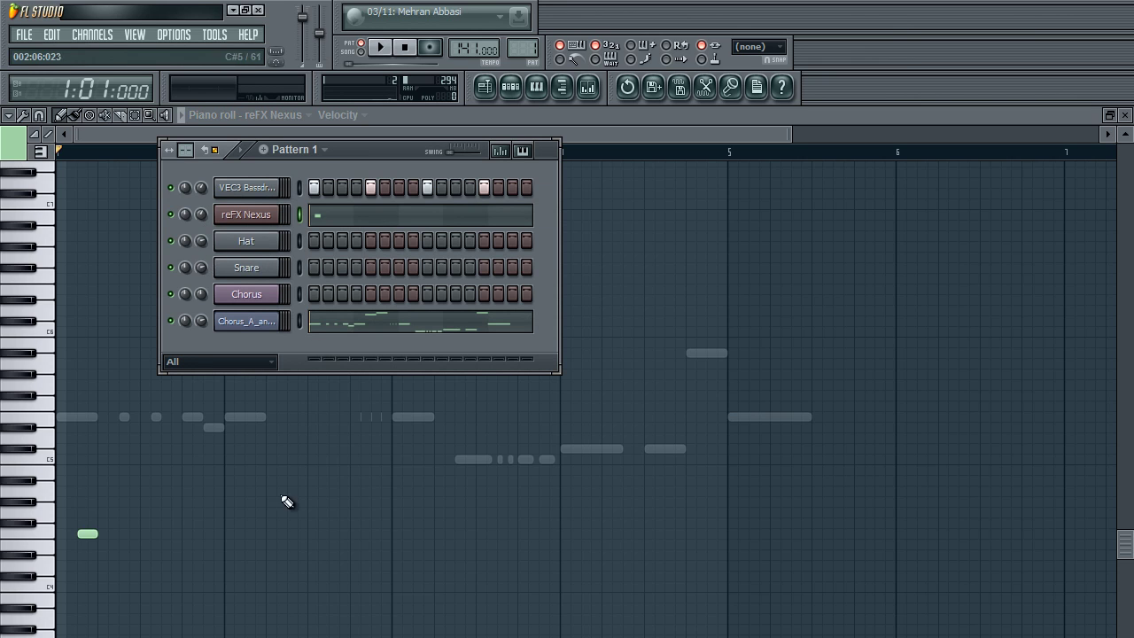
key("F6")
left_click(129, 535)
left_click(118, 534)
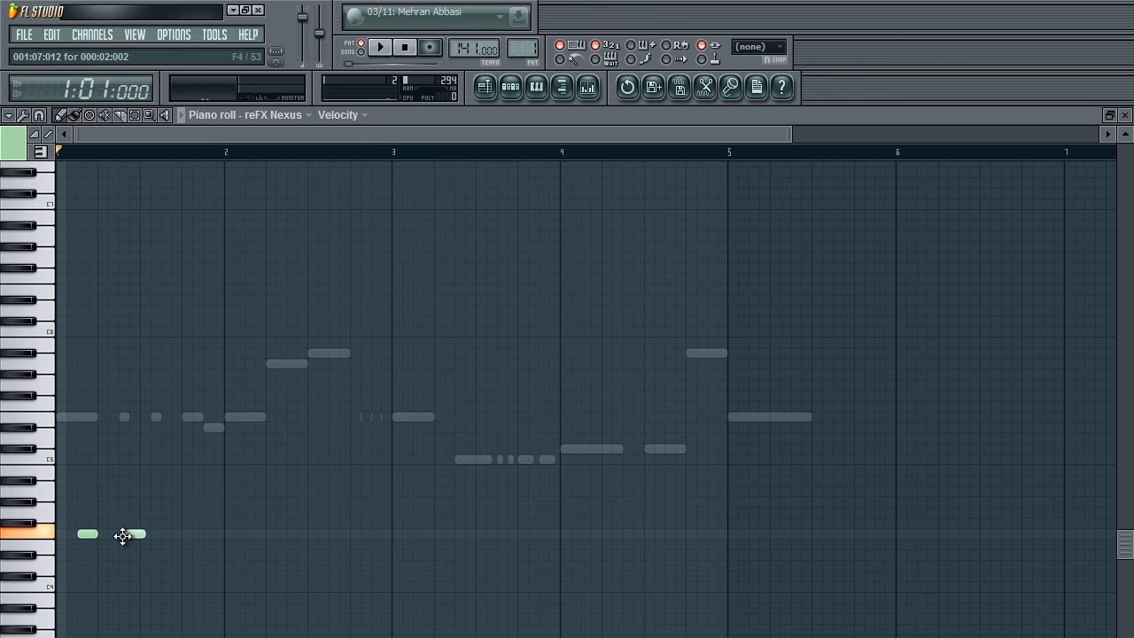
Step: Copy the bass notes repeatedly into 16 evenly spaced notes across bars 1–4
key("ctrl+a")
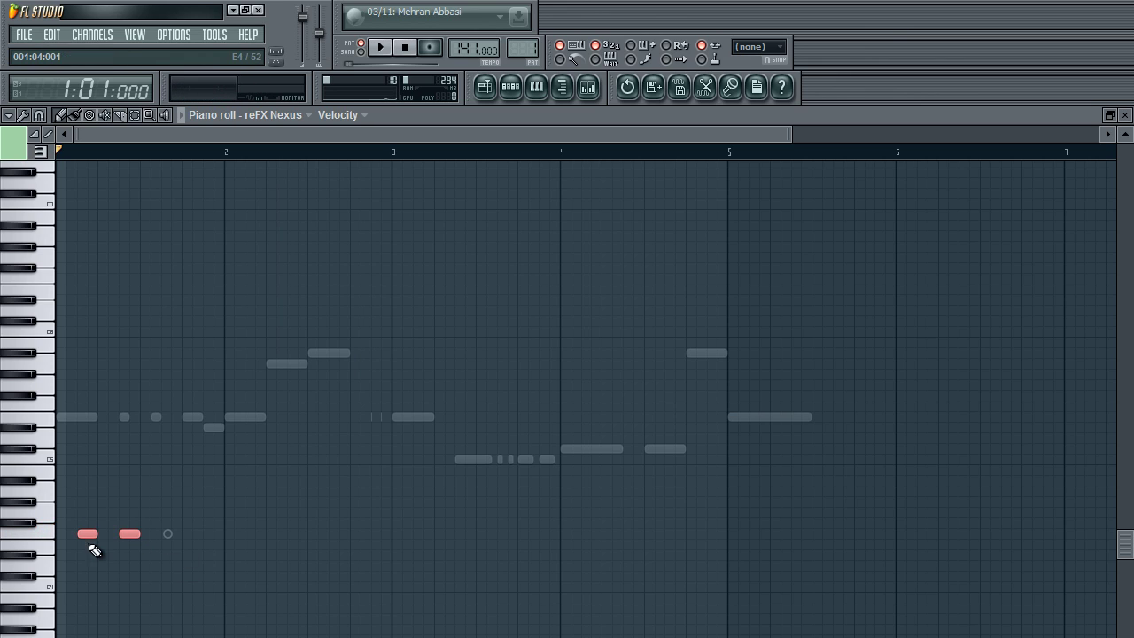
left_click_drag(89, 536, 174, 534)
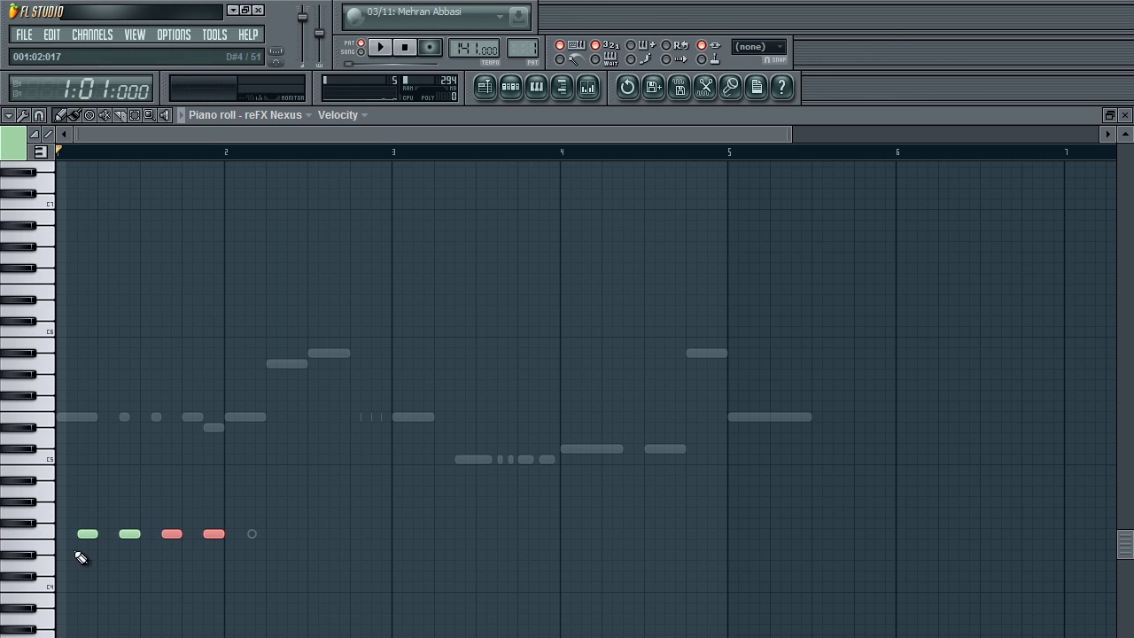
left_click_drag(241, 510, 255, 535)
left_click_drag(413, 478, 420, 535)
key("space")
Step: Lower the Nexus channel volume to about 59% and return to the Chorus_A_and_B_Part piano roll
left_click(511, 86)
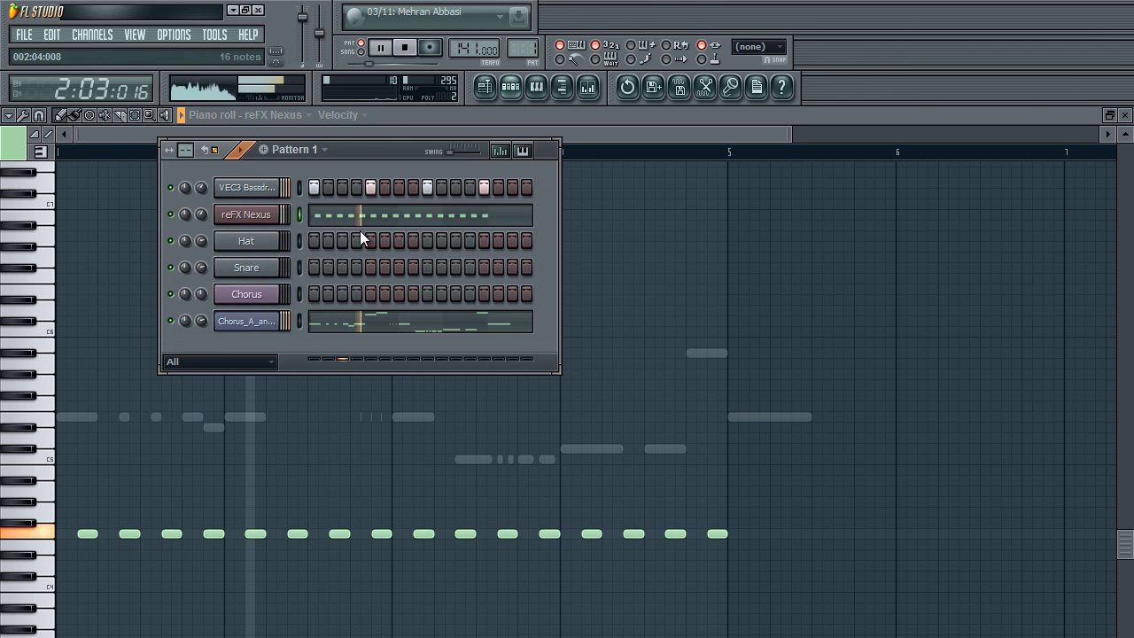
left_click_drag(199, 210, 194, 174)
scroll(201, 214, "down", 3)
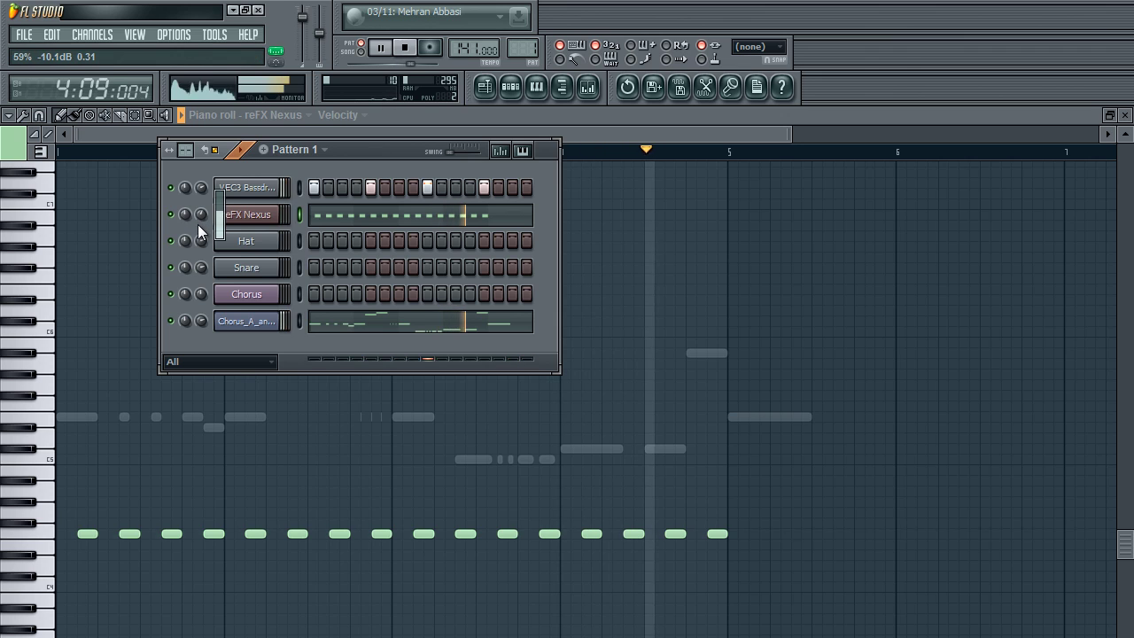
key("space")
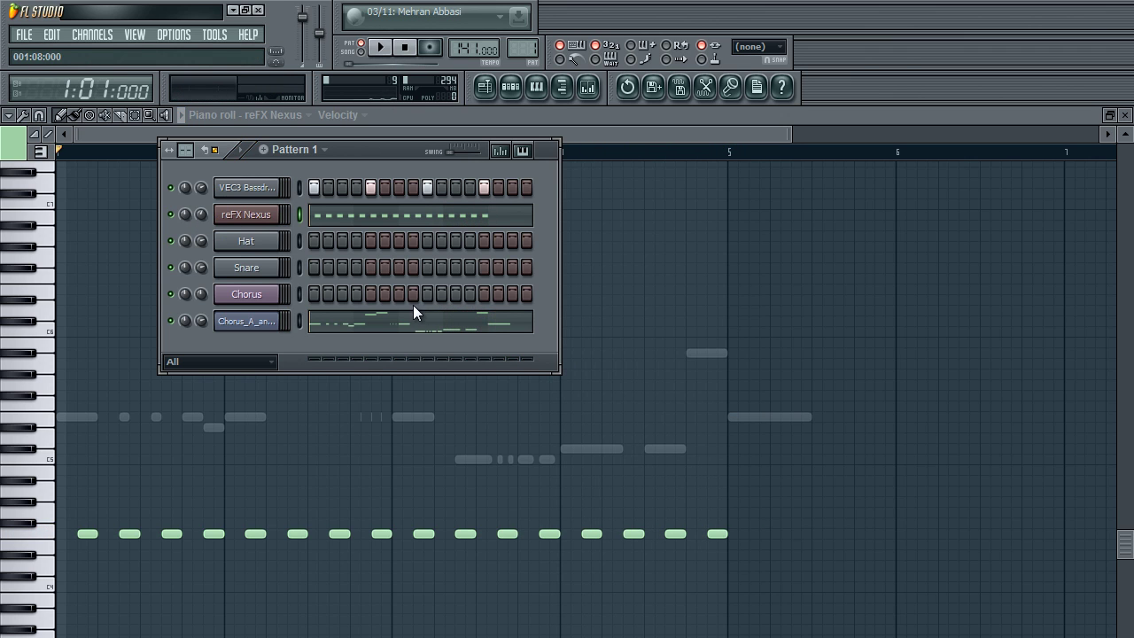
left_click(417, 322)
scroll(413, 325, "down", 2)
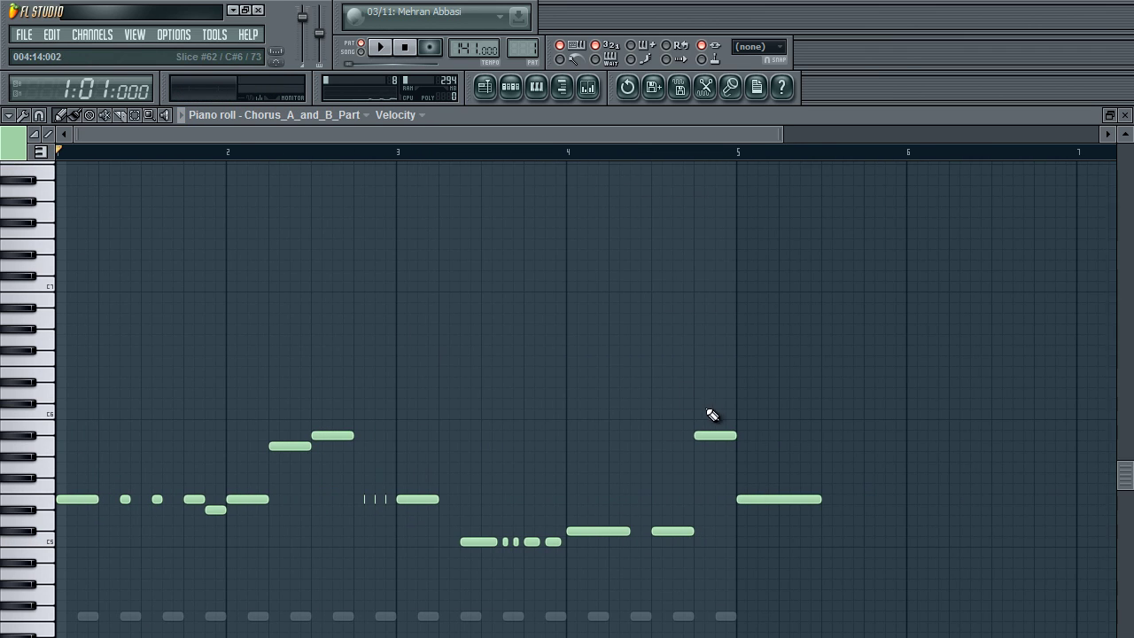
left_click(518, 89)
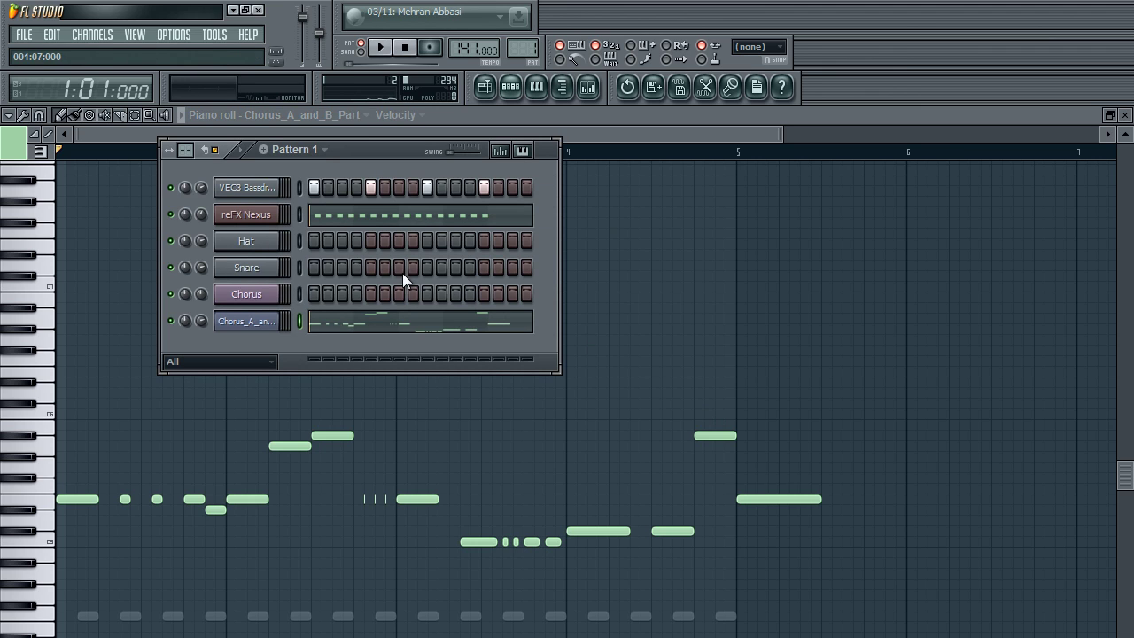
Step: Switch the piano roll back to Nexus and open the Mixer with the Chorus insert selected
left_click(416, 212)
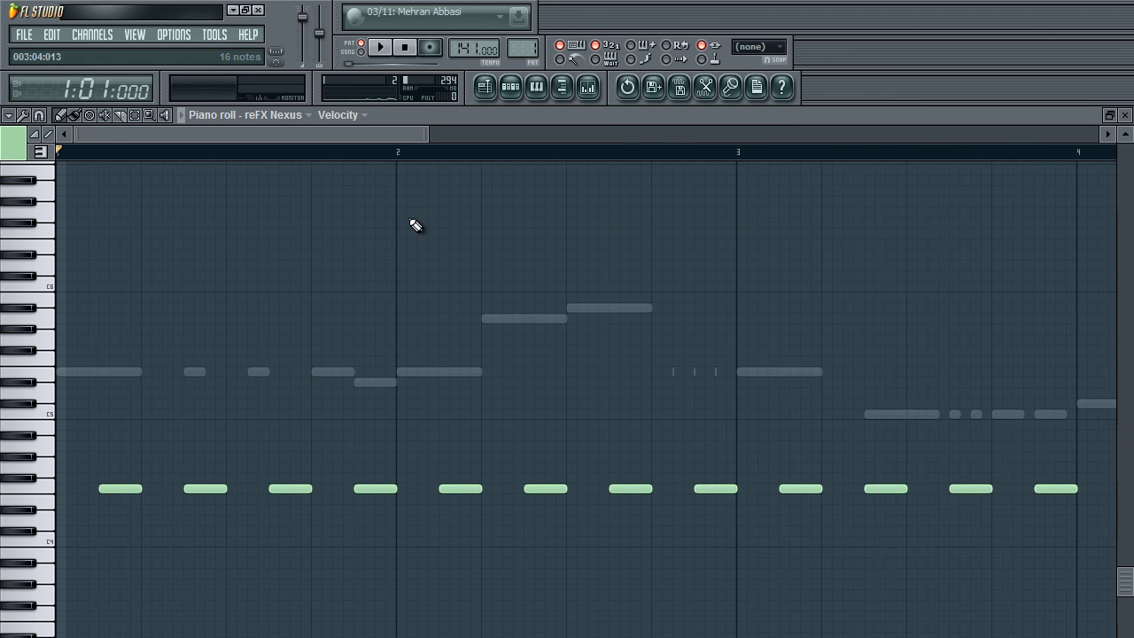
left_click(511, 86)
left_click(286, 316)
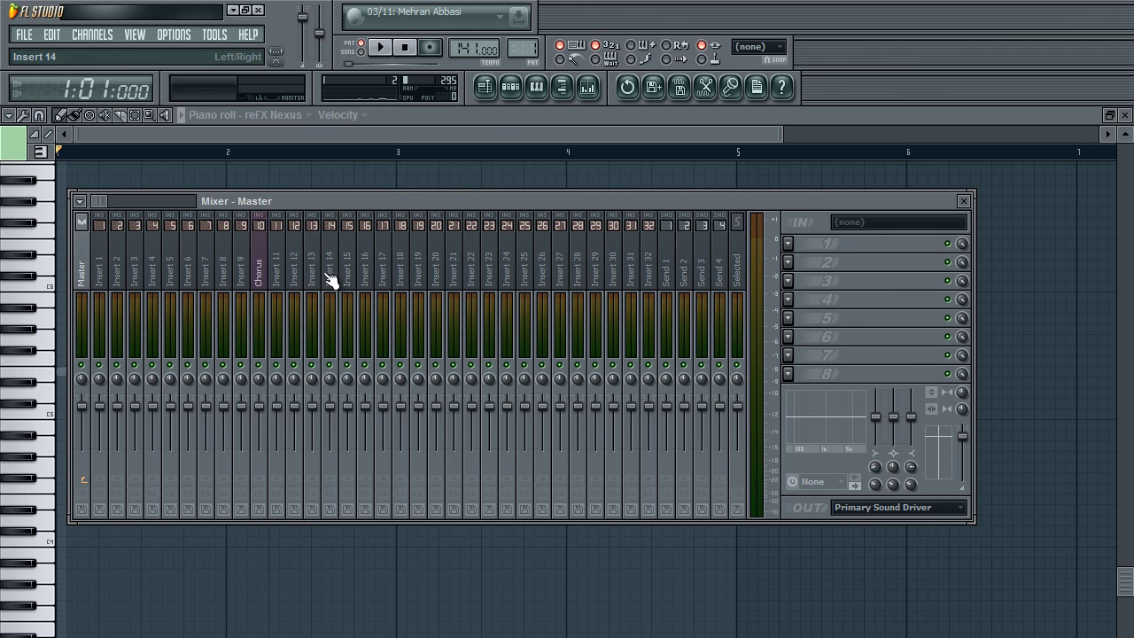
left_click(257, 273)
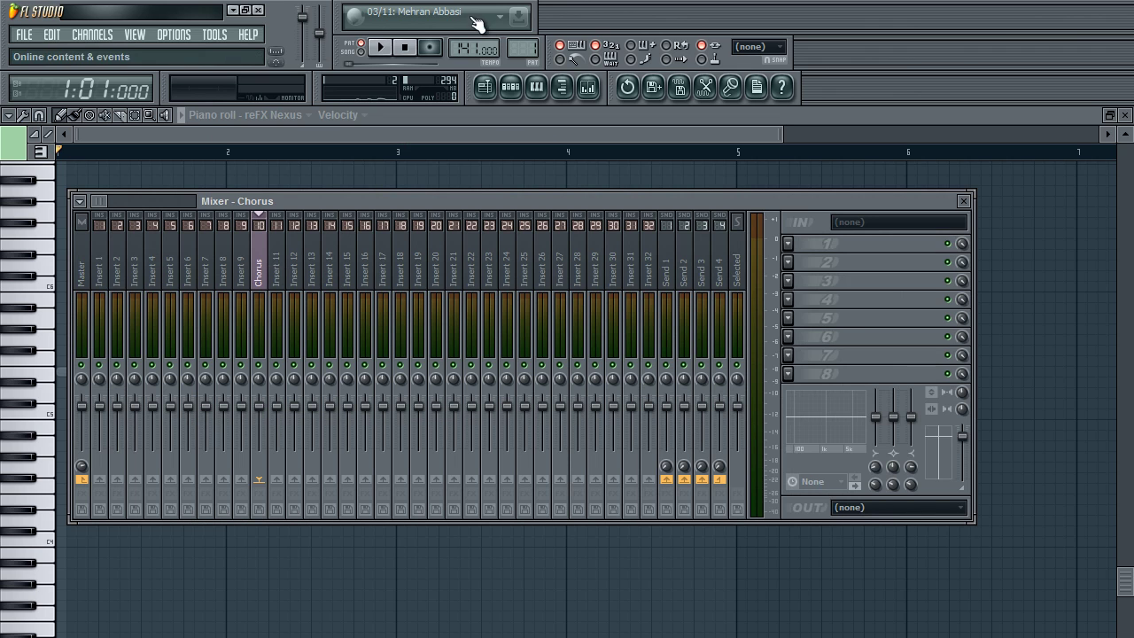
Step: Link the Chorus_A_and_B_Part channel to insert 11 and open slot 1's effect list
left_click(511, 86)
left_click(248, 320)
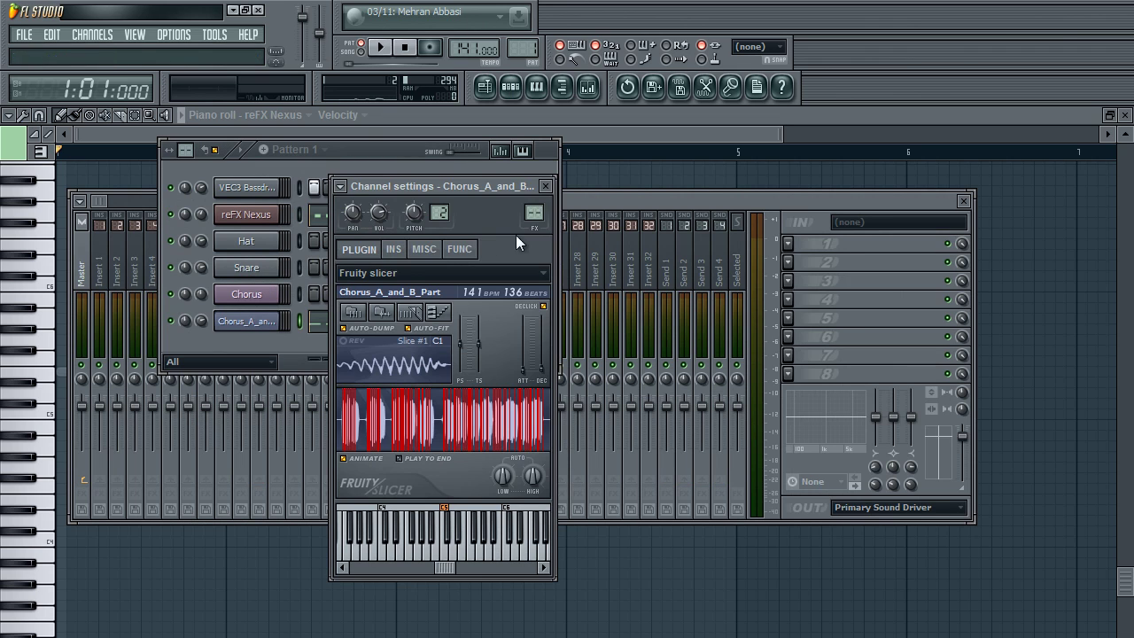
left_click(577, 202)
right_click(280, 271)
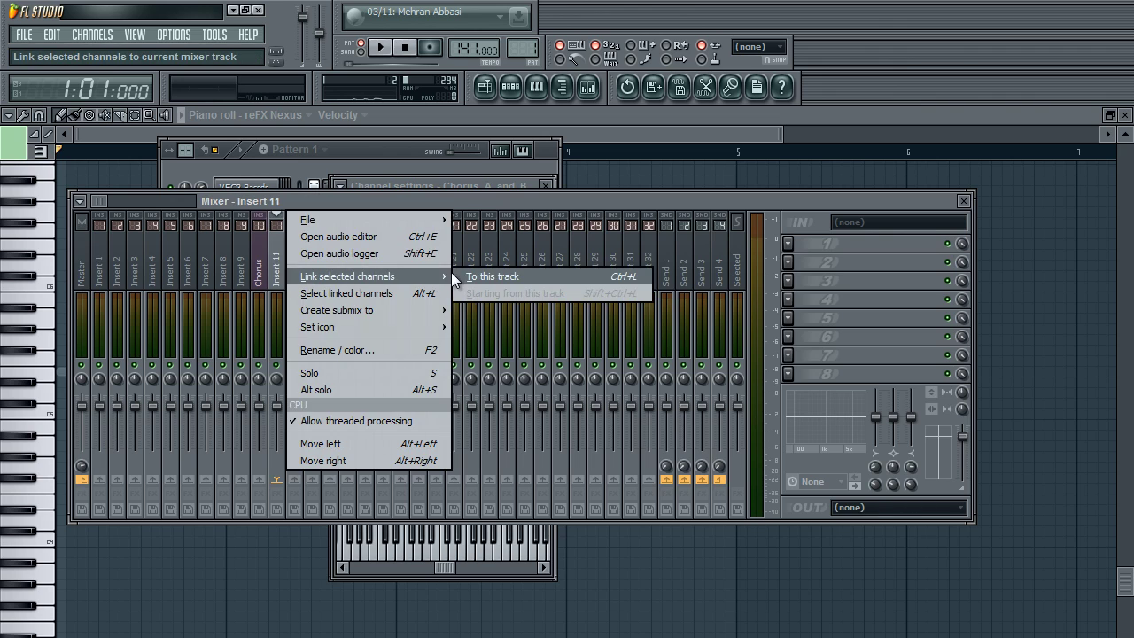
left_click(456, 271)
left_click(784, 244)
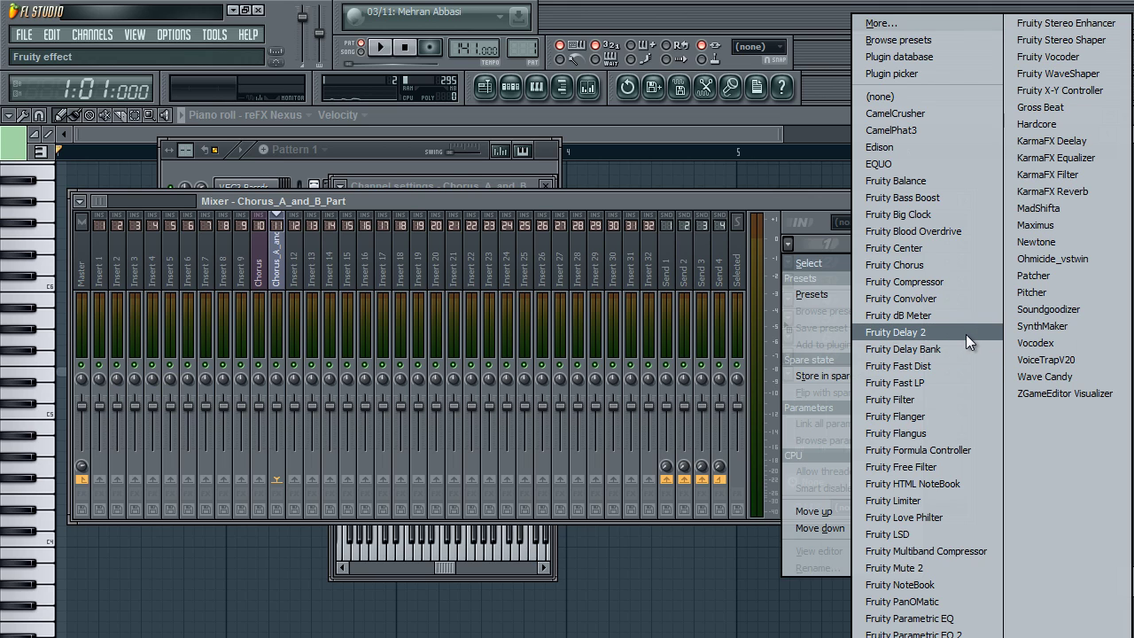
Step: Load Fruity Chorus into slot 1 of the Chorus_A_and_B_Part insert, apply a preset, and audition
left_click(950, 264)
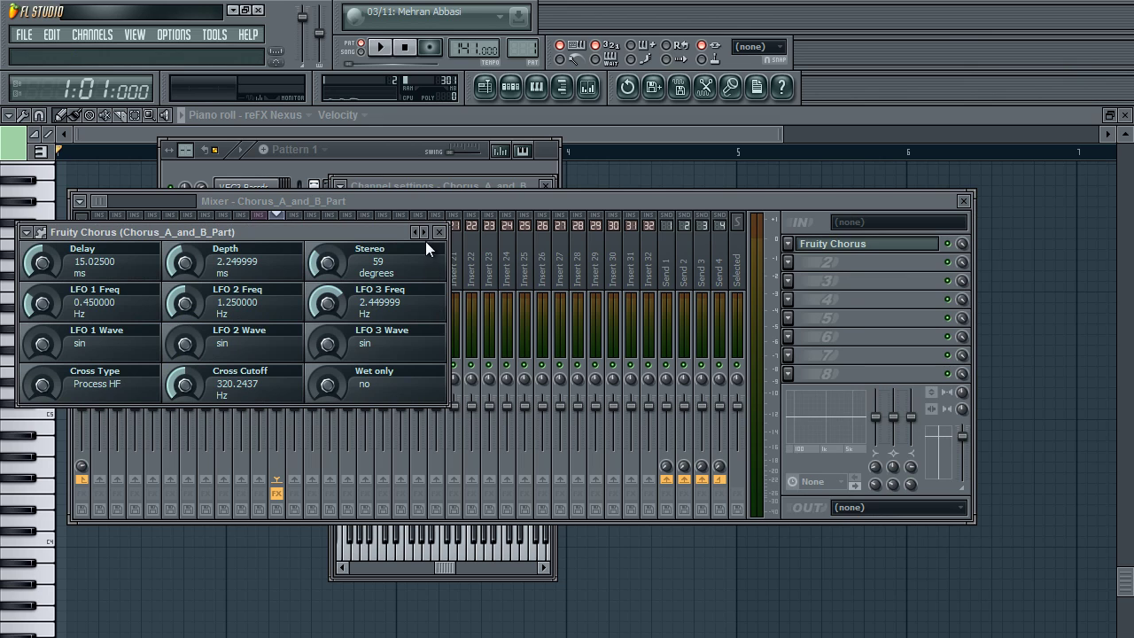
left_click(423, 232)
left_click(448, 326)
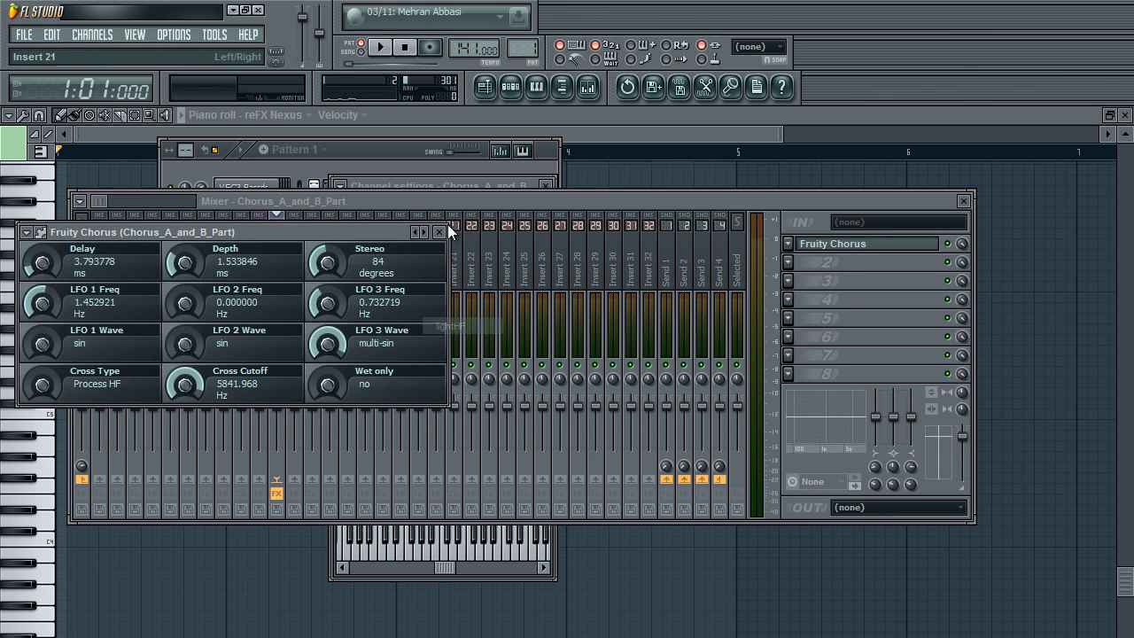
left_click(380, 47)
Step: Stop playback and bring up the effect list for the insert's second slot
left_click(957, 257)
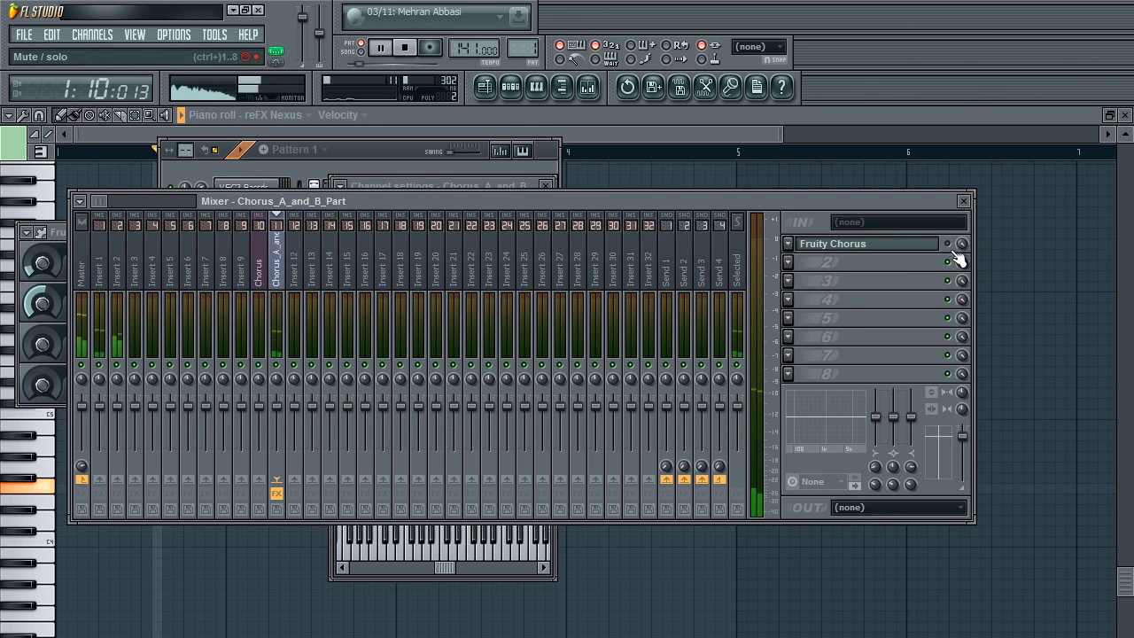
left_click(789, 263)
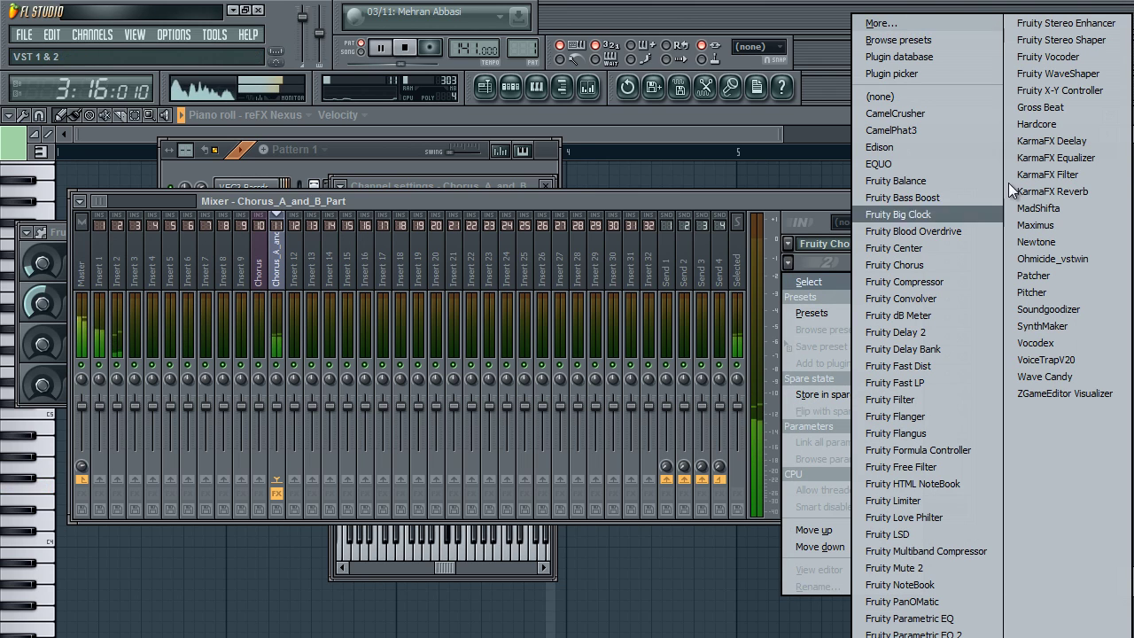
key("Escape")
key("space")
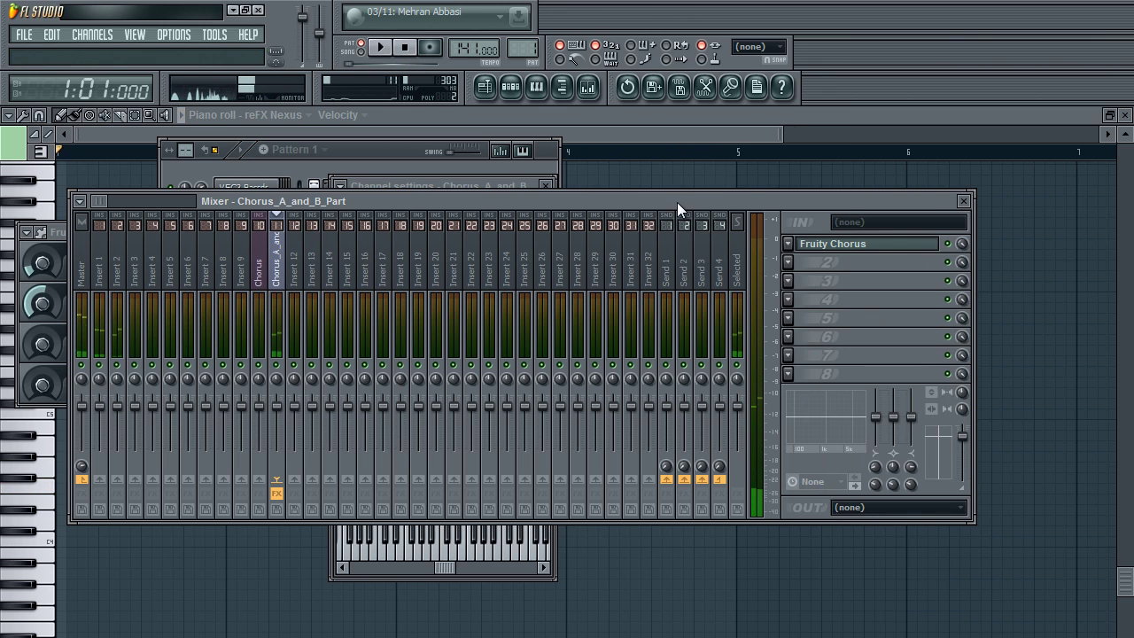
left_click(790, 264)
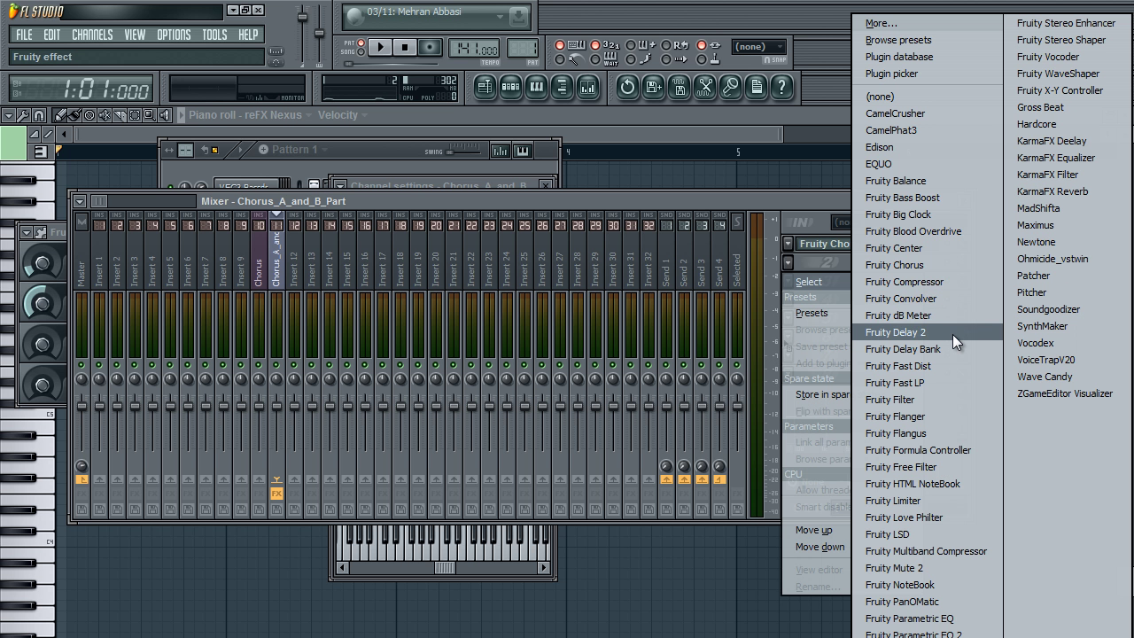
Step: Add Fruity Parametric EQ 2 in slot 2, set band 1 to high-pass near 205 Hz, and lift band 7 as a high shelf
left_click(922, 634)
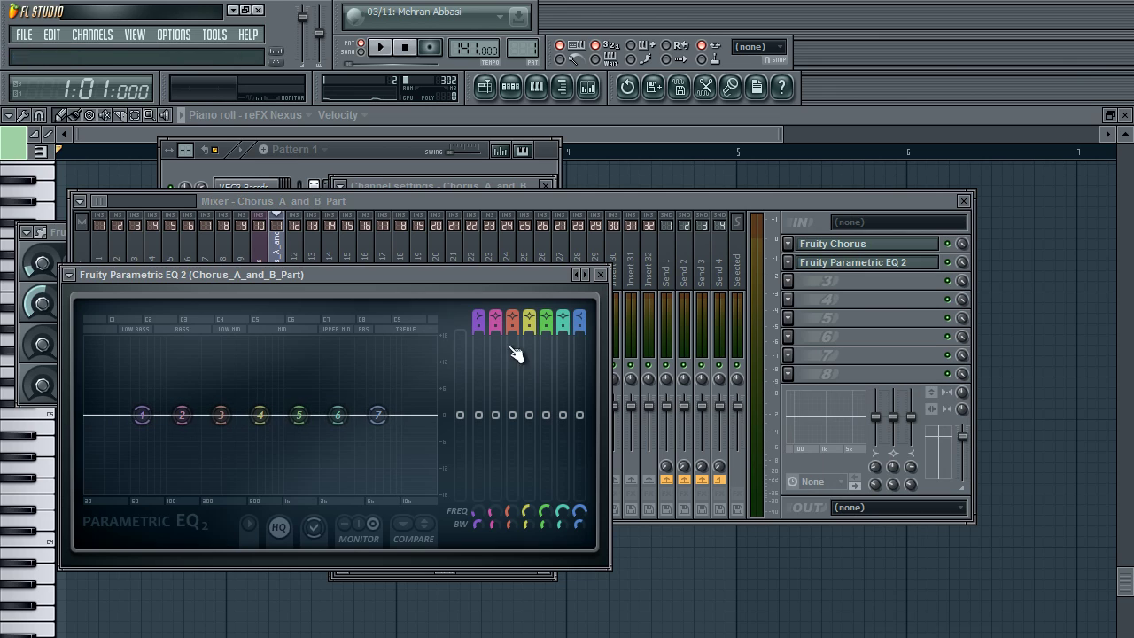
left_click_drag(479, 320, 485, 297)
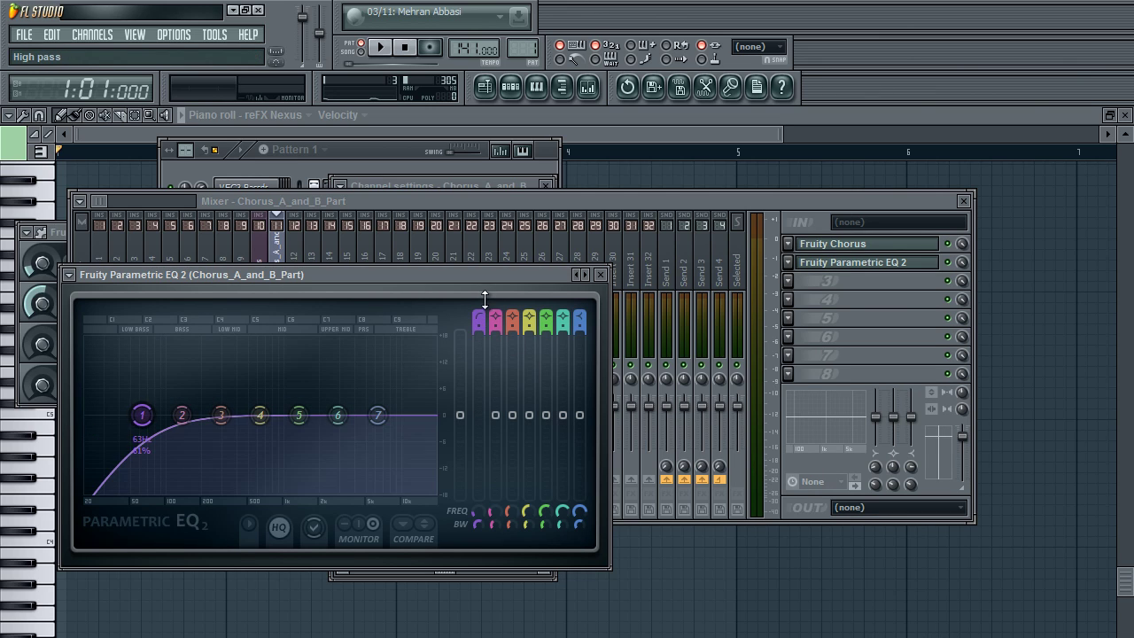
left_click_drag(142, 414, 186, 415)
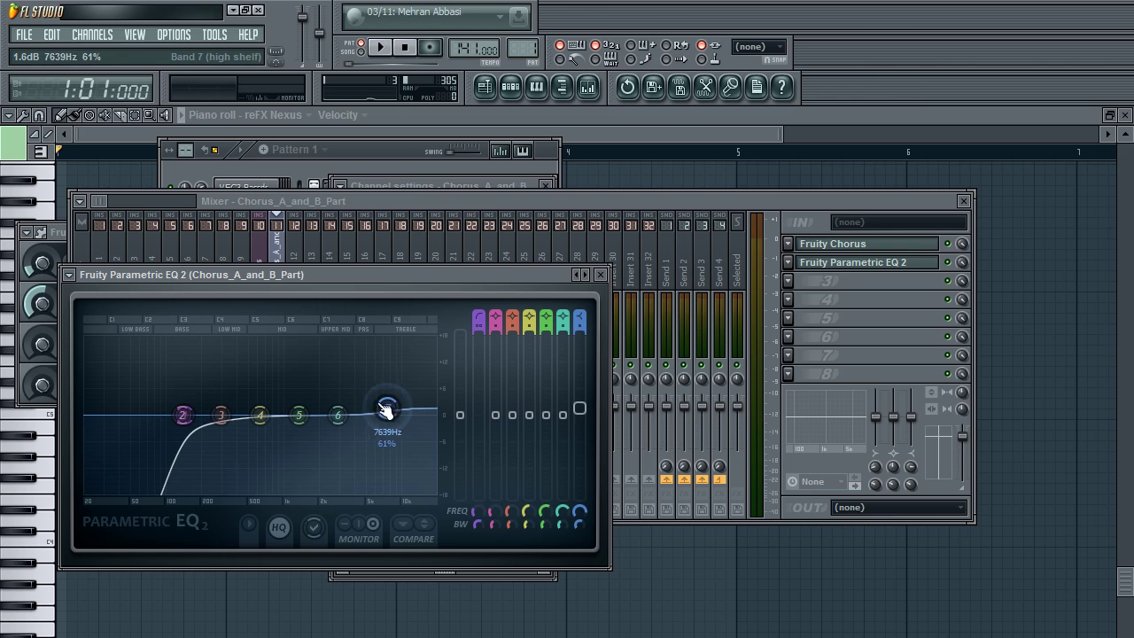
mouse_move(379, 413)
left_mouse_down()
mouse_move(385, 396)
mouse_move(362, 443)
mouse_move(375, 423)
left_mouse_up()
Step: Refine the EQ while playing: lift band 5, lower band 7 slightly, push the low cut near 340 Hz
mouse_move(299, 415)
left_mouse_down()
mouse_move(322, 423)
mouse_move(313, 405)
left_mouse_up()
left_click_drag(388, 410, 387, 414)
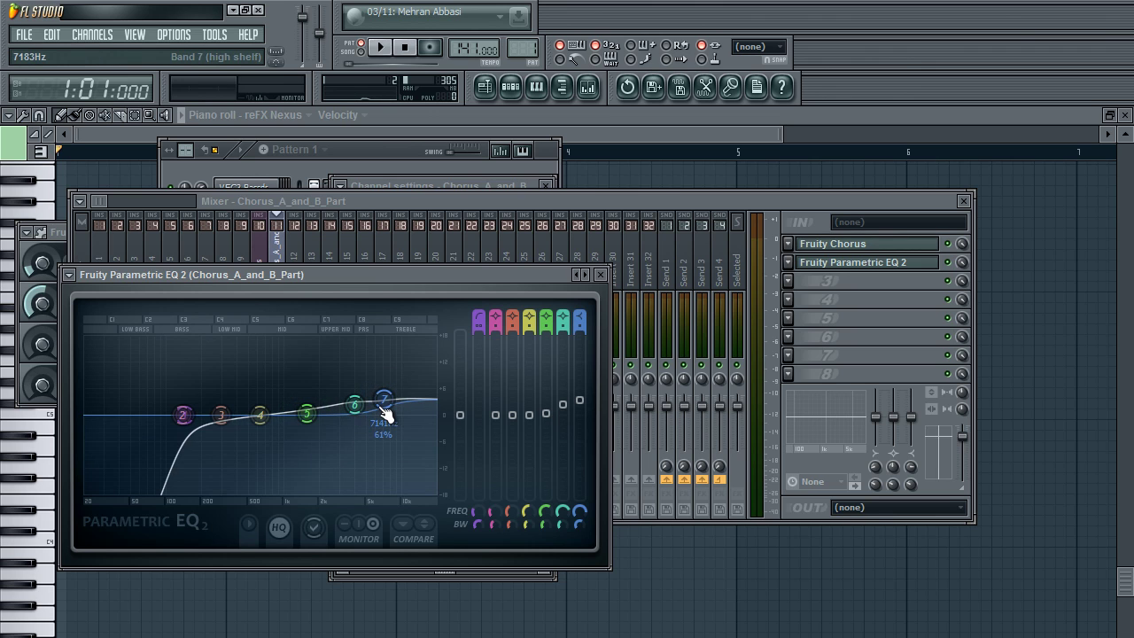
key("space")
left_click_drag(202, 430, 263, 399)
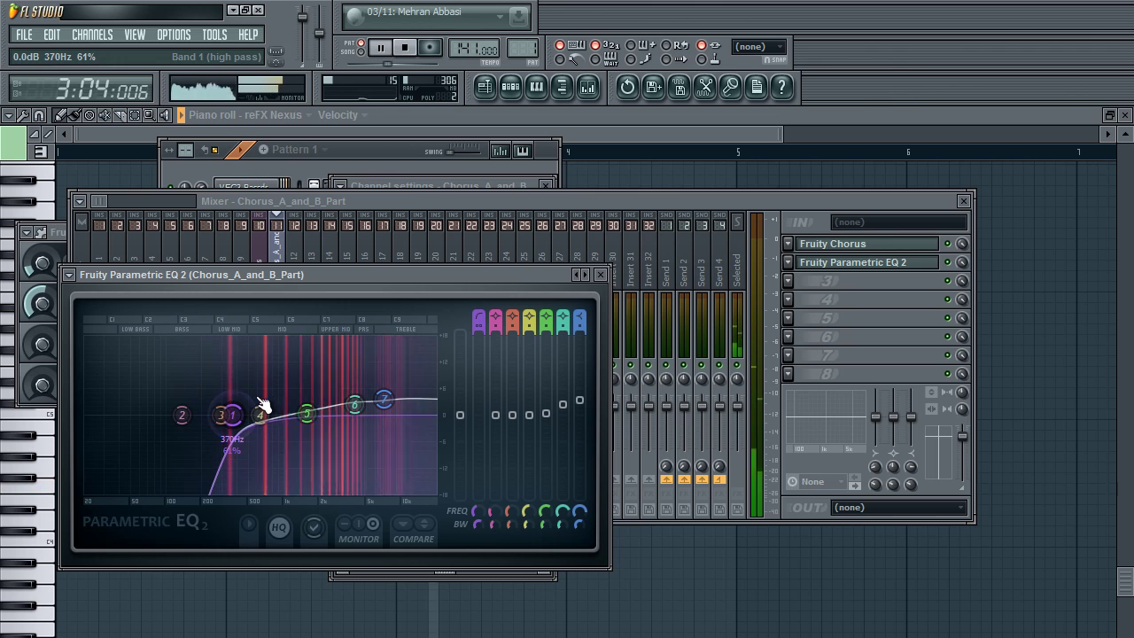
scroll(227, 431, "down", 3)
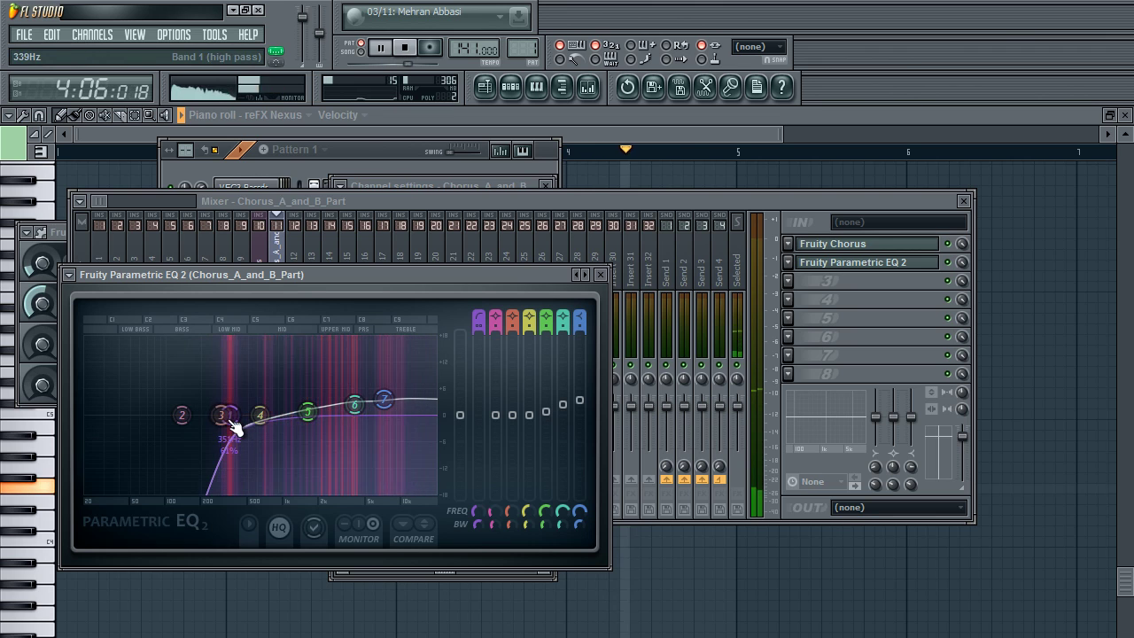
Step: Stop playback and close the Parametric EQ, mixer, Slicer settings and Fruity Chorus windows
left_click(405, 48)
left_click(400, 161)
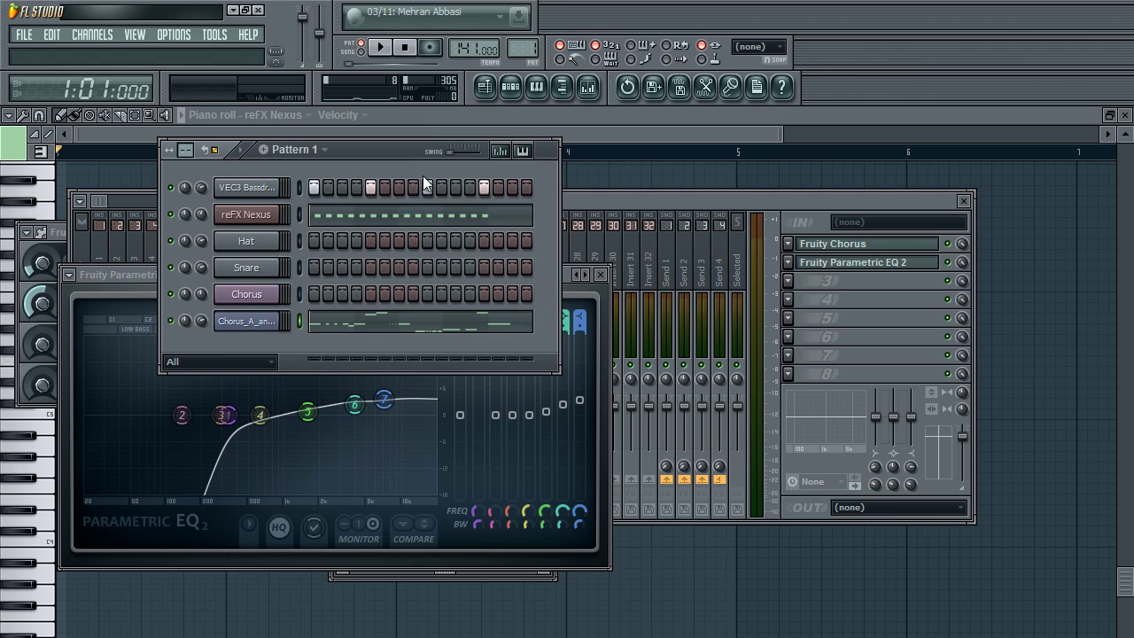
left_click(601, 276)
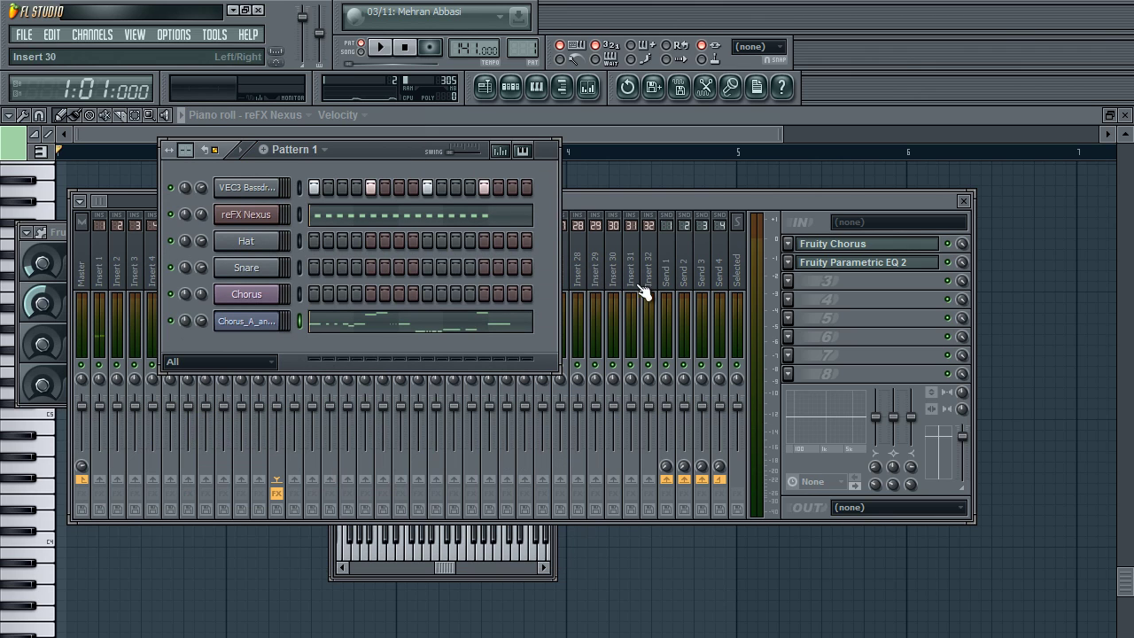
left_click(963, 202)
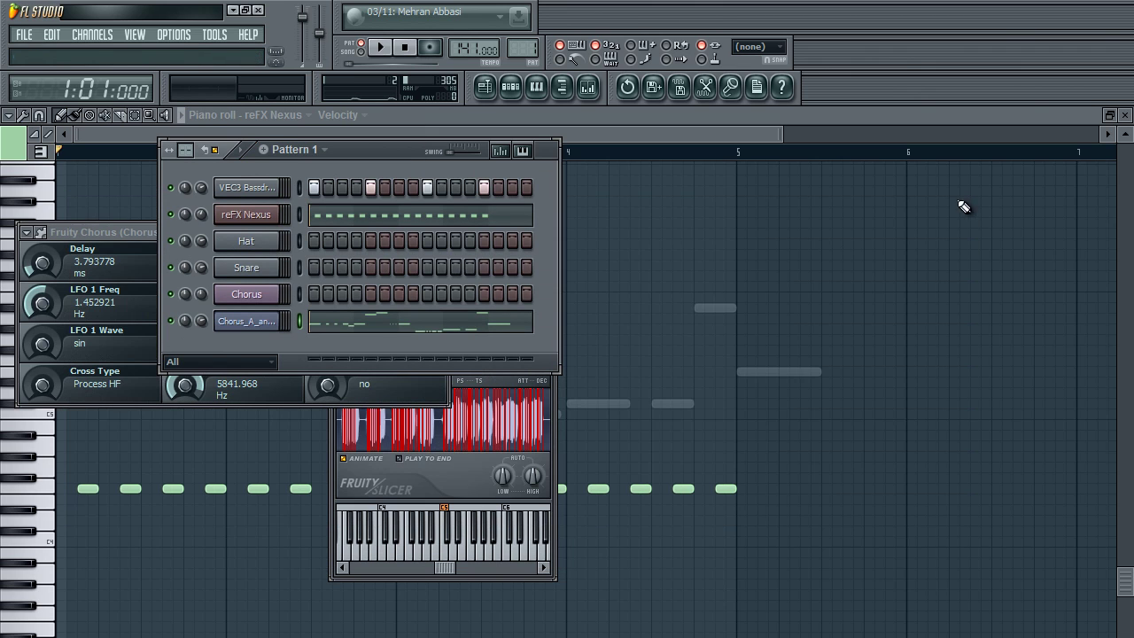
left_click(544, 572)
left_click(538, 184)
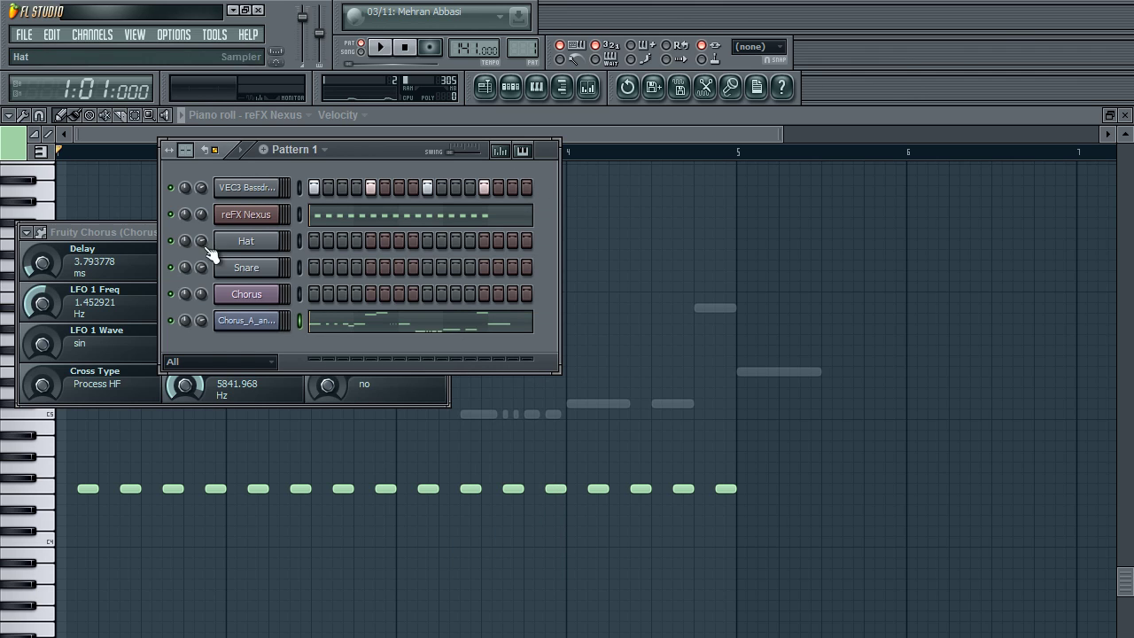
left_click(133, 234)
left_click(439, 233)
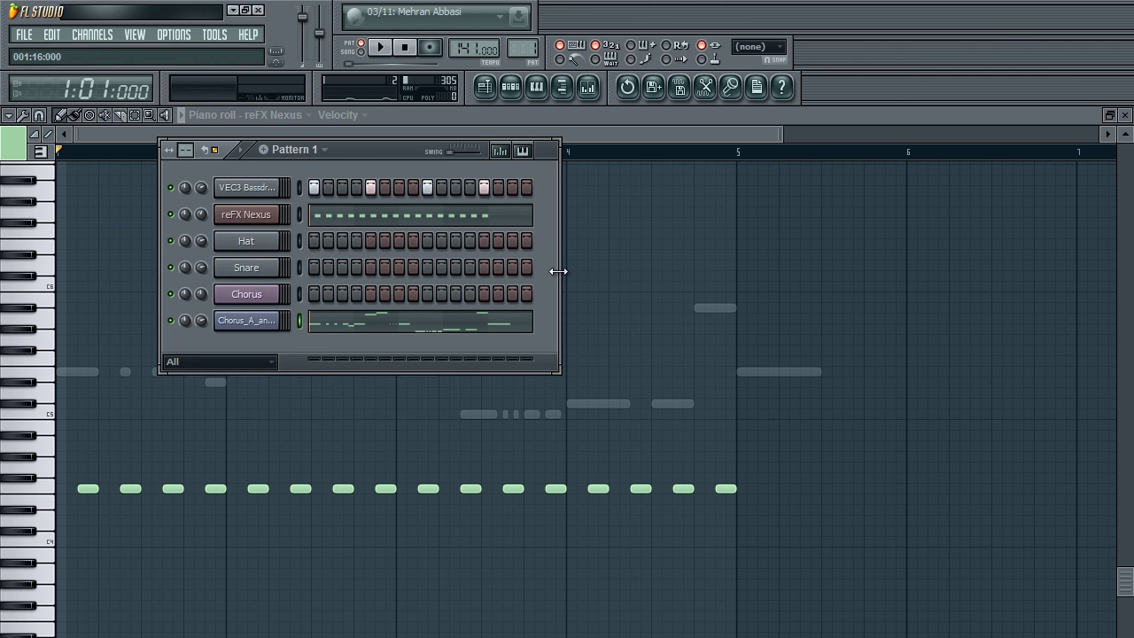
Step: In the Chorus playlist, slice the Chorus audio clip near bars 6 and 9
left_click(487, 88)
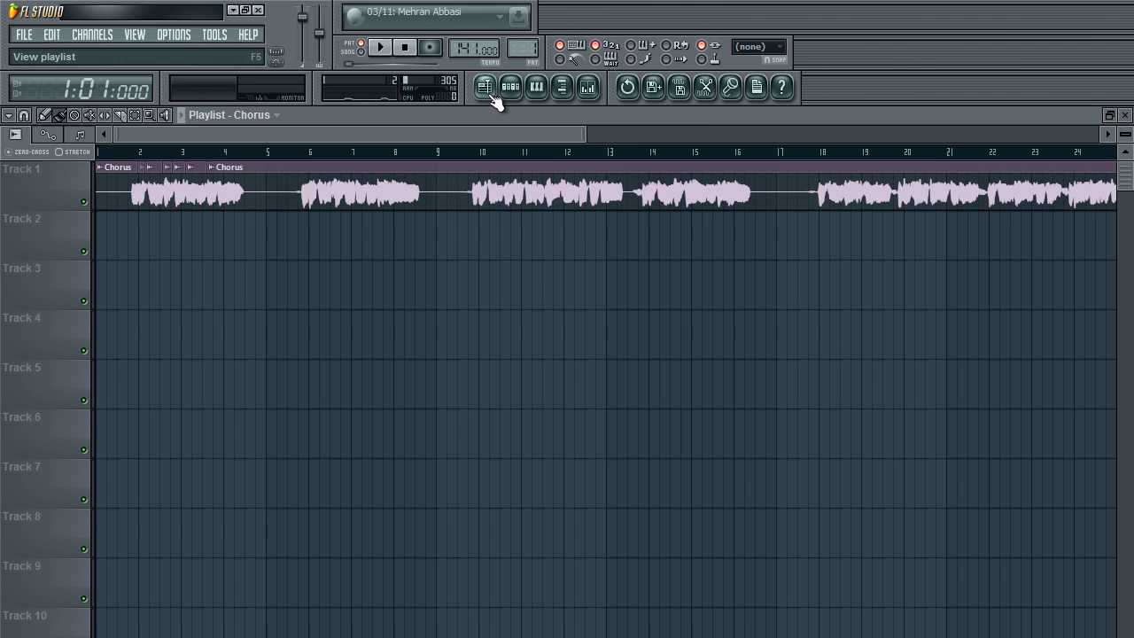
left_click(511, 88)
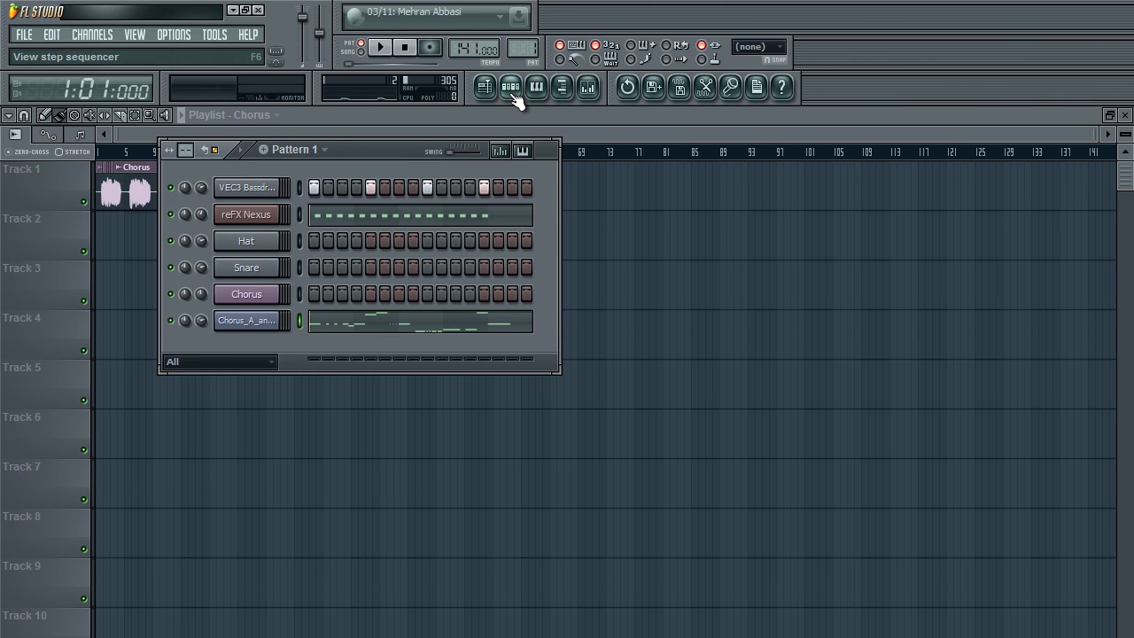
left_click(511, 88)
left_click(511, 88)
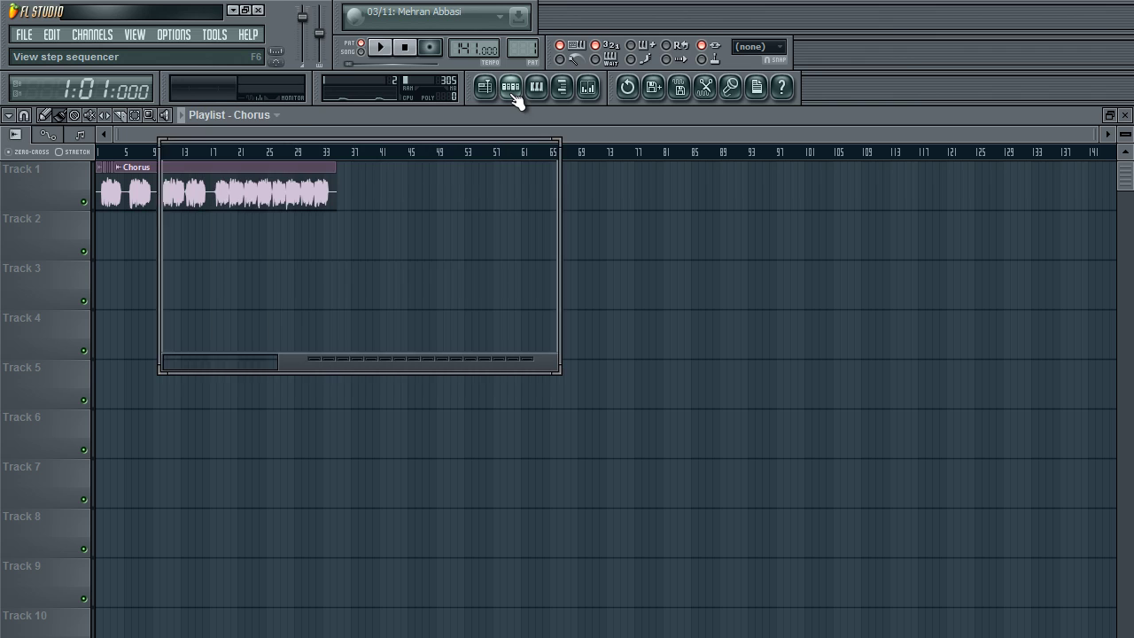
left_click(511, 88)
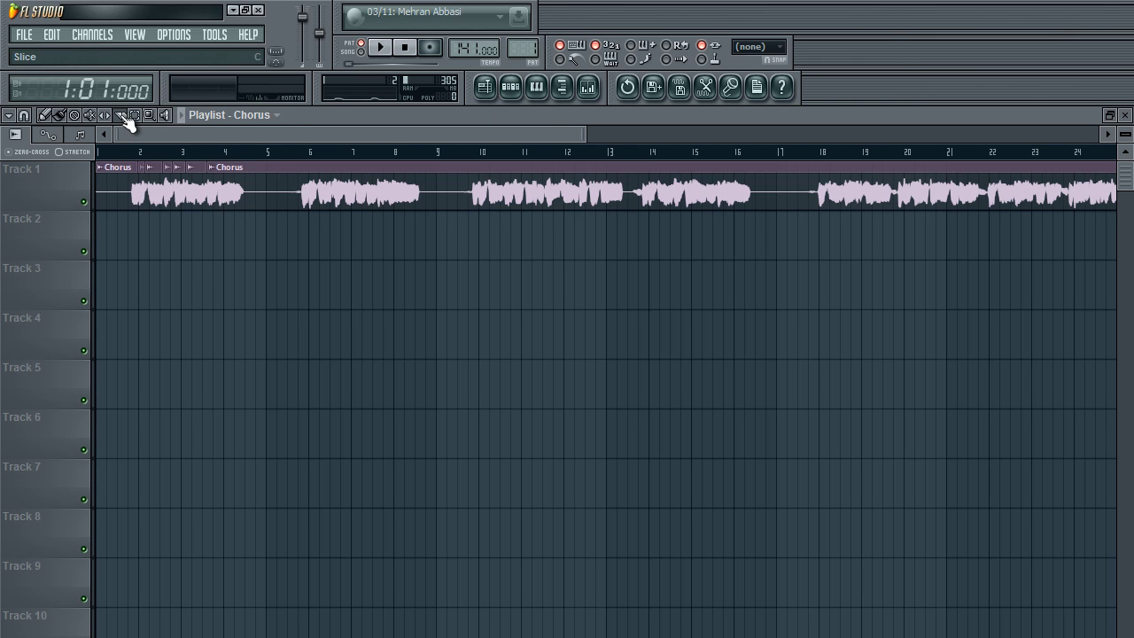
mouse_move(282, 217)
left_mouse_down()
mouse_move(269, 166)
mouse_move(344, 162)
left_mouse_up()
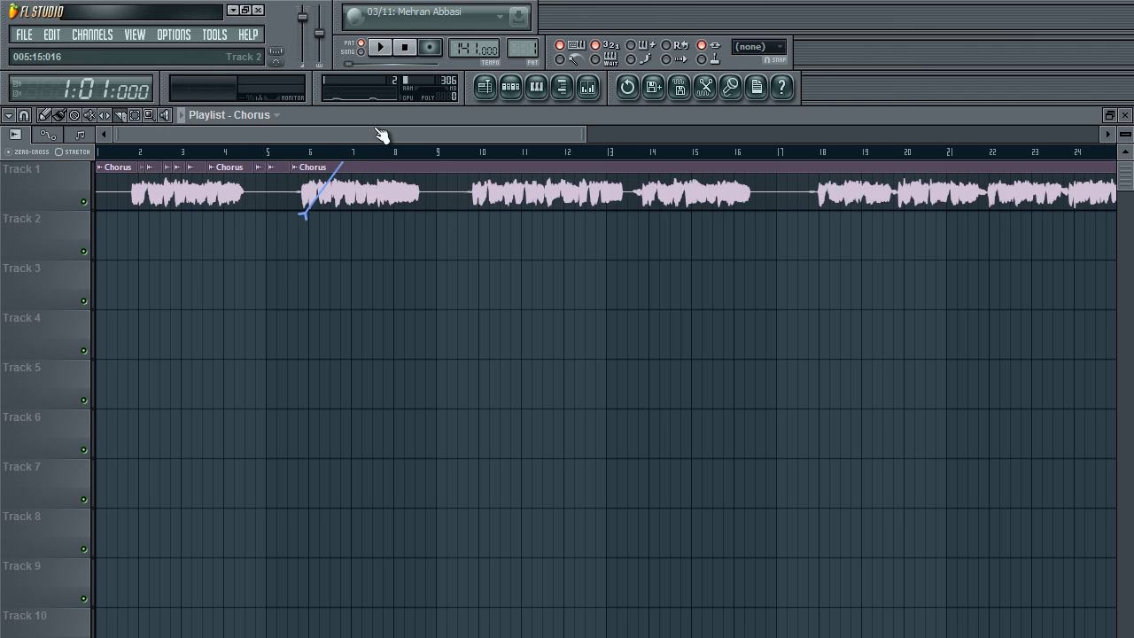
left_click_drag(416, 219, 441, 166)
mouse_move(335, 229)
left_mouse_down()
mouse_move(375, 184)
mouse_move(359, 166)
left_mouse_up()
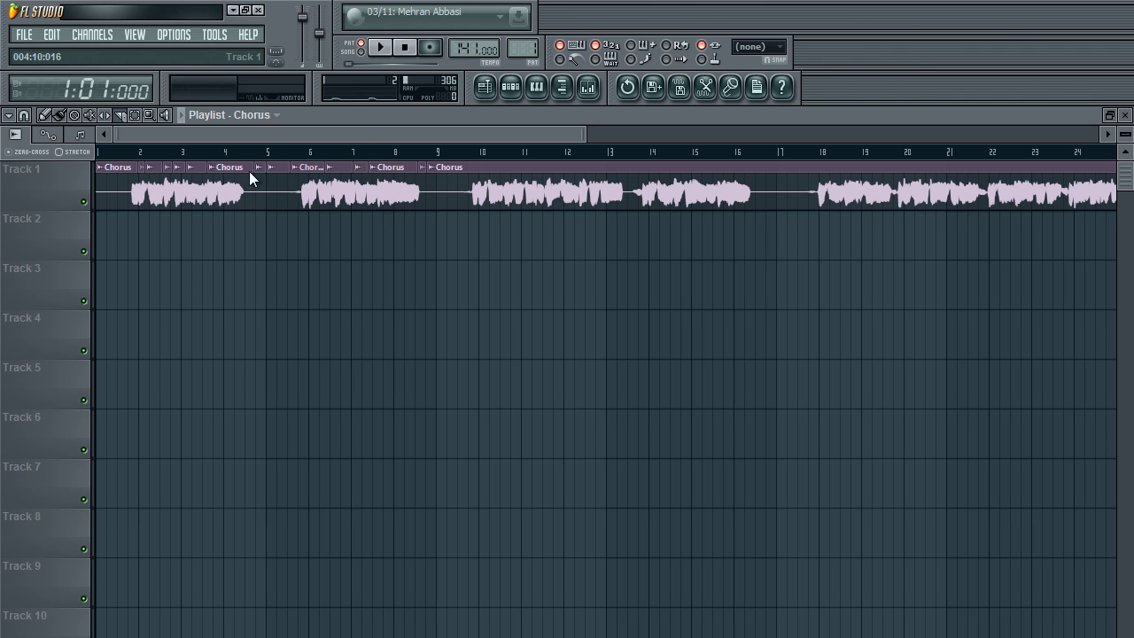
Step: Return to the Draw tool, scroll the playlist, and open the mixer showing the Chorus_A_and_B_Part insert
left_click(59, 116)
left_click_drag(479, 134, 348, 253)
left_click(589, 88)
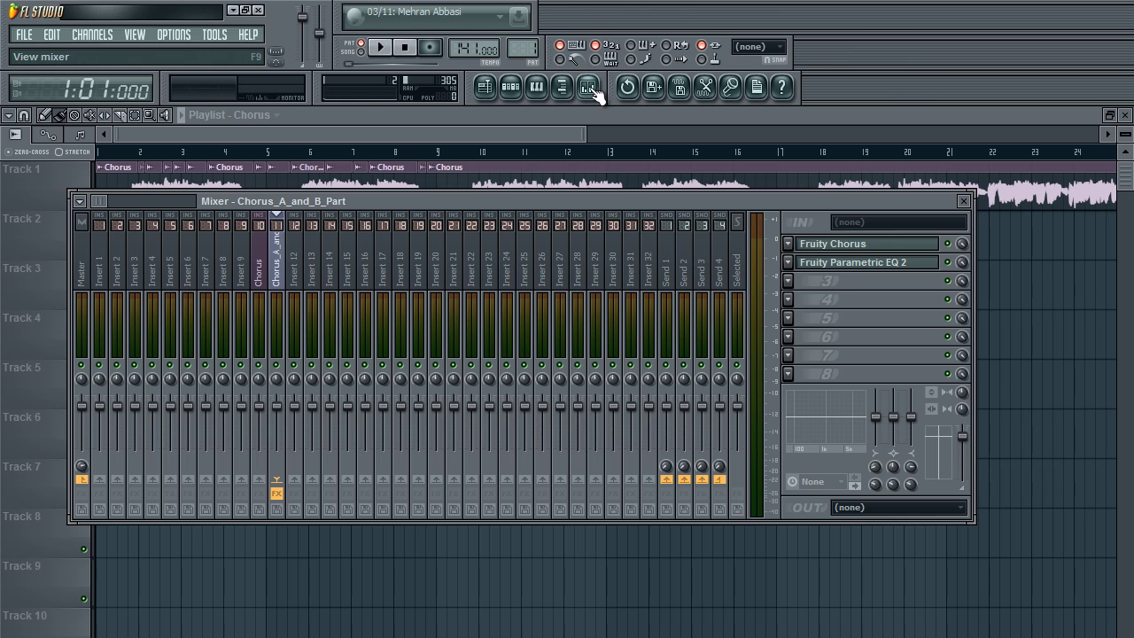
Step: Bring the Chorus playlist in front of the mixer and scroll through the sliced clip and back to bar 1
left_click(580, 131)
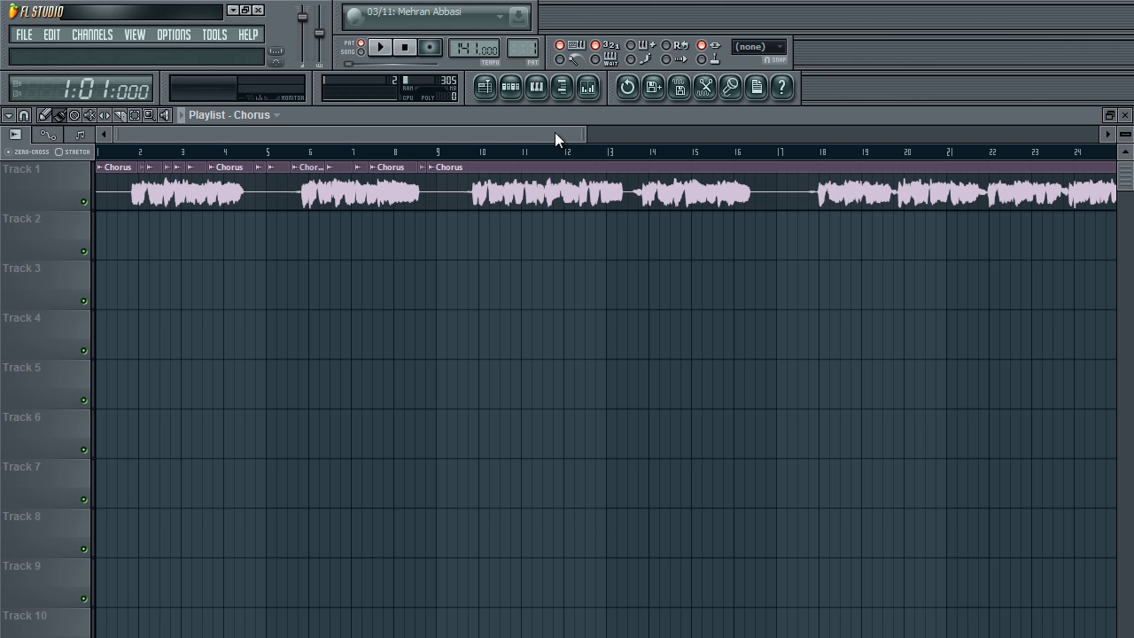
left_click_drag(555, 132, 159, 201)
mouse_move(128, 134)
left_mouse_down()
mouse_move(180, 122)
mouse_move(134, 133)
left_mouse_up()
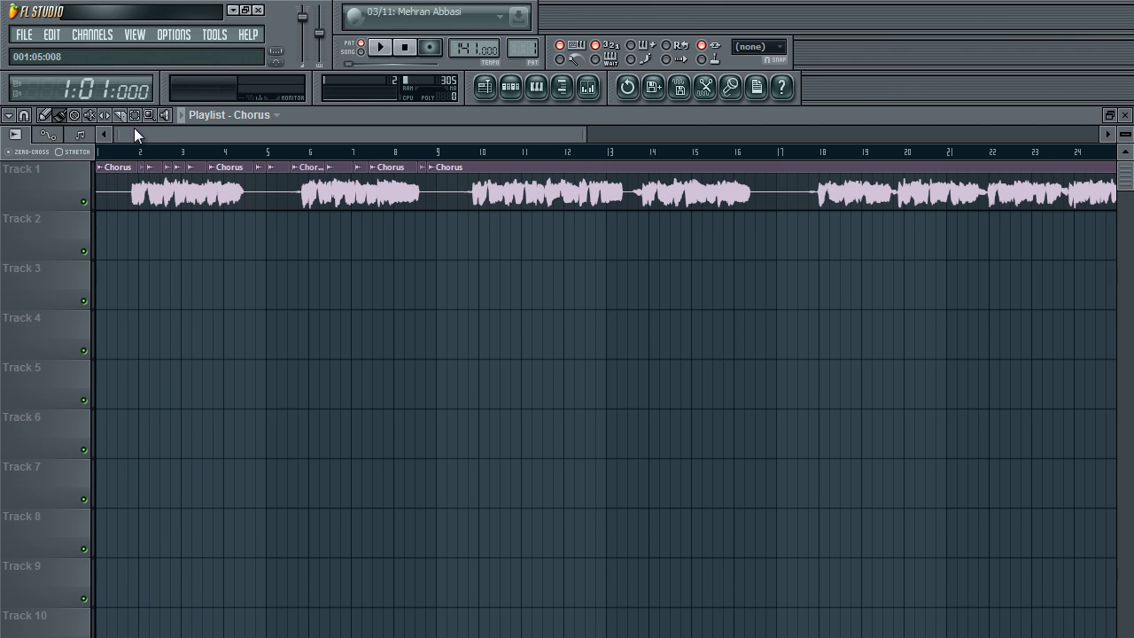
mouse_move(135, 129)
left_mouse_down()
mouse_move(203, 131)
mouse_move(128, 143)
left_mouse_up()
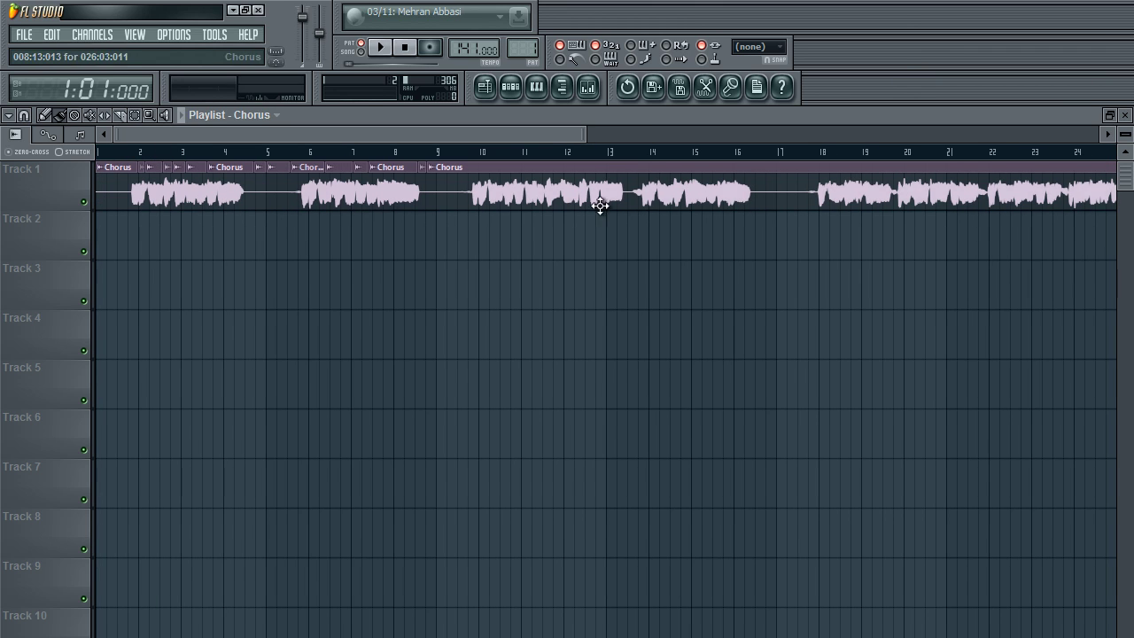
left_click_drag(358, 131, 39, 127)
left_click_drag(529, 135, 655, 119)
scroll(679, 142, "down", 3)
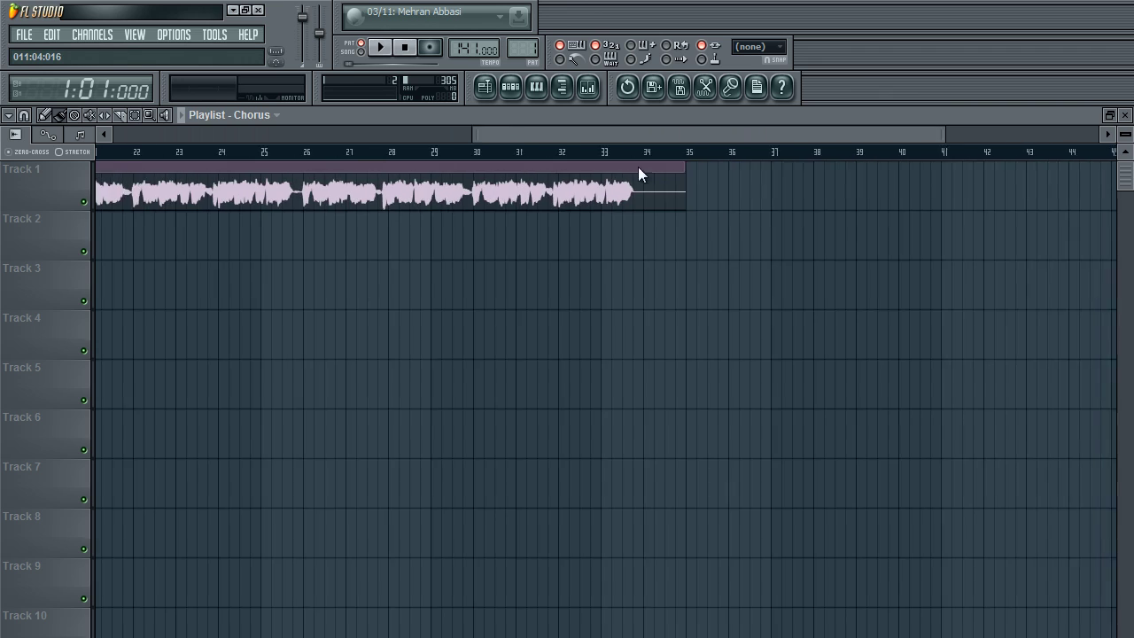
scroll(112, 203, "up", 3)
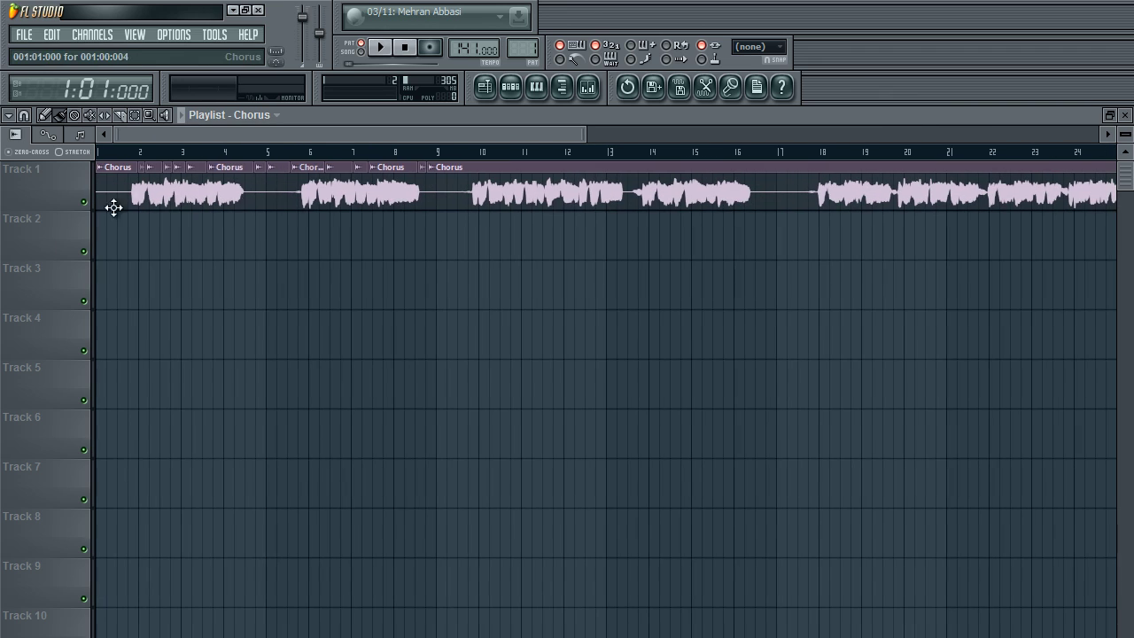
left_click(590, 90)
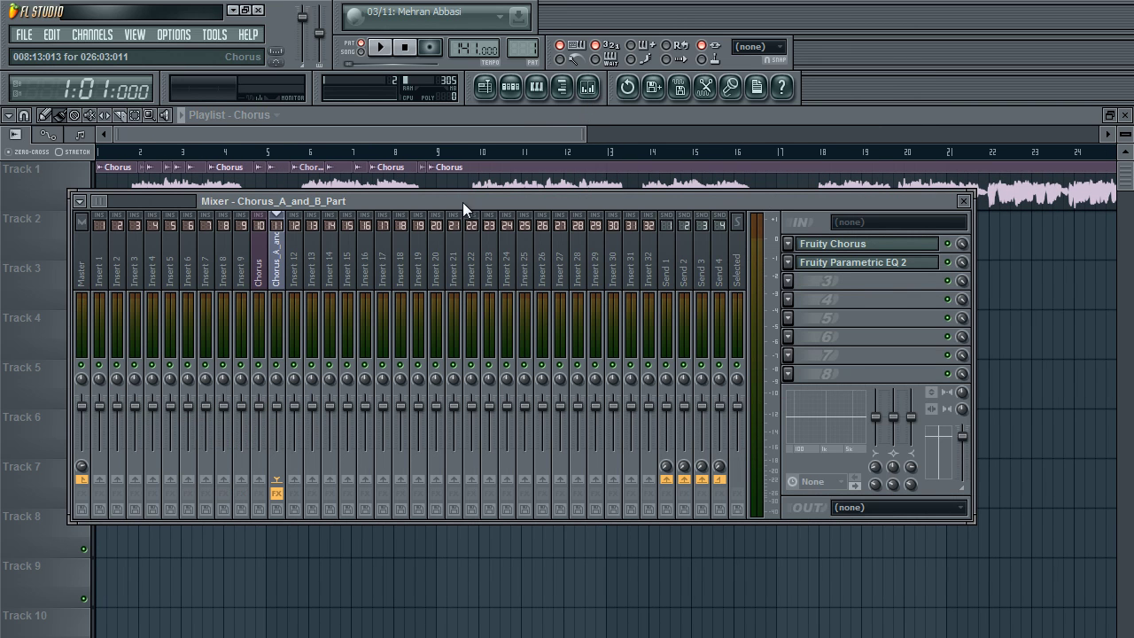
left_click_drag(462, 202, 491, 159)
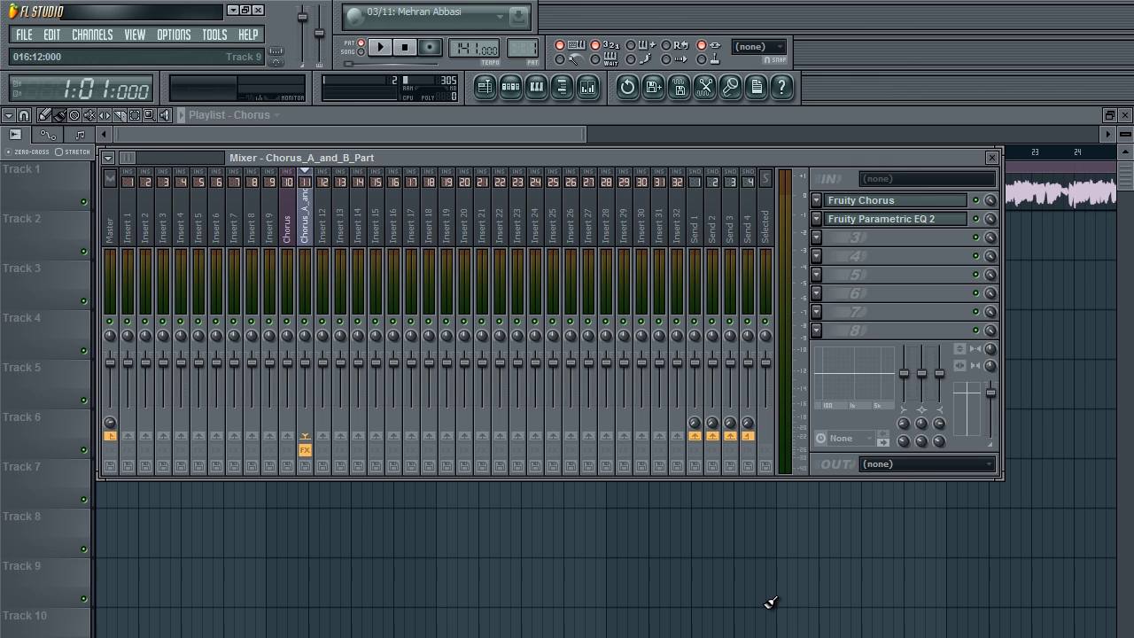
key("F9")
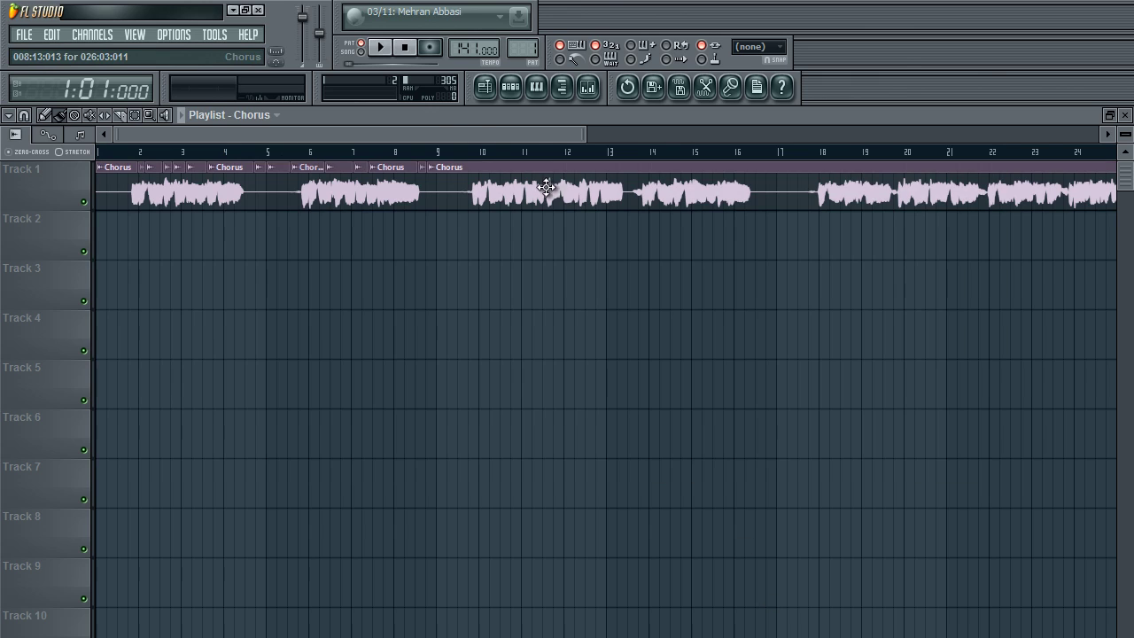
left_click_drag(558, 135, 324, 222)
left_click(597, 92)
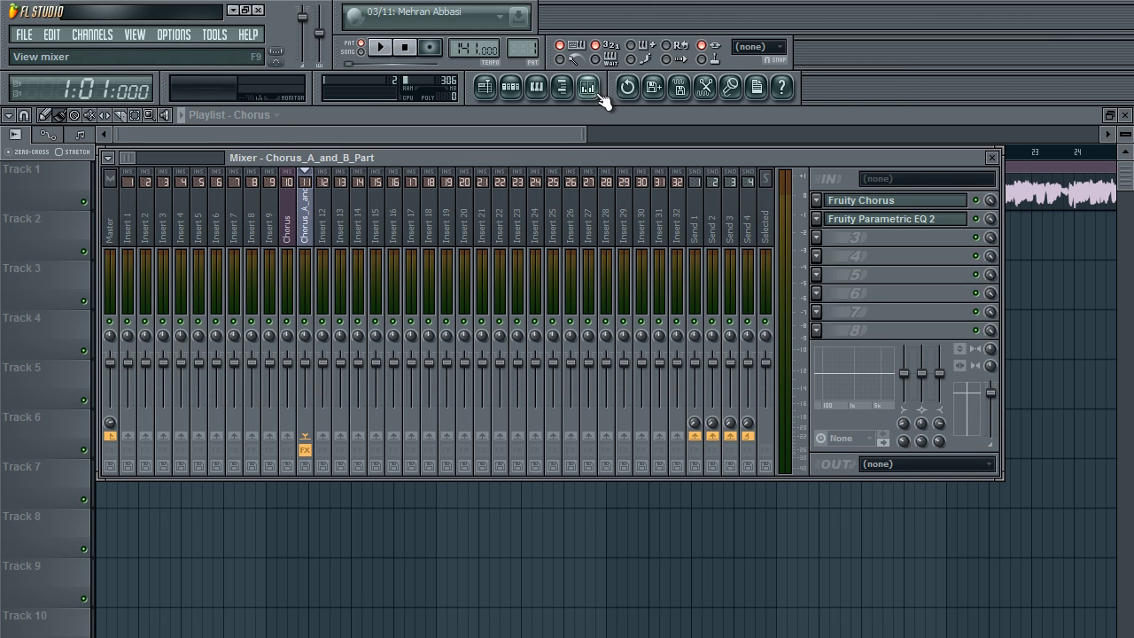
left_click(590, 93)
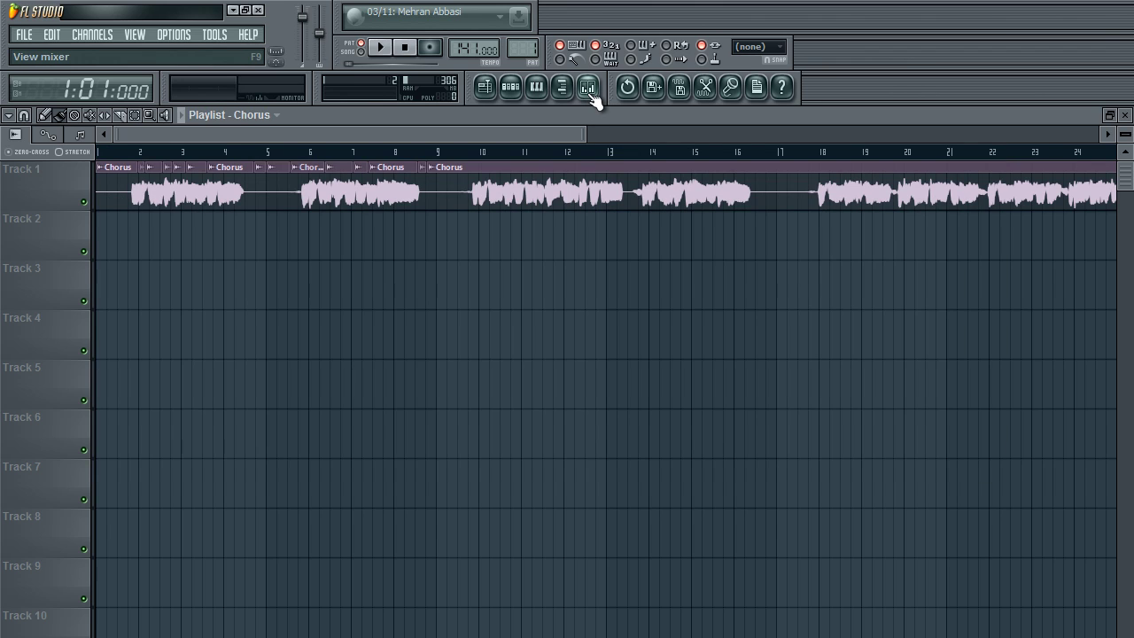
left_click(589, 92)
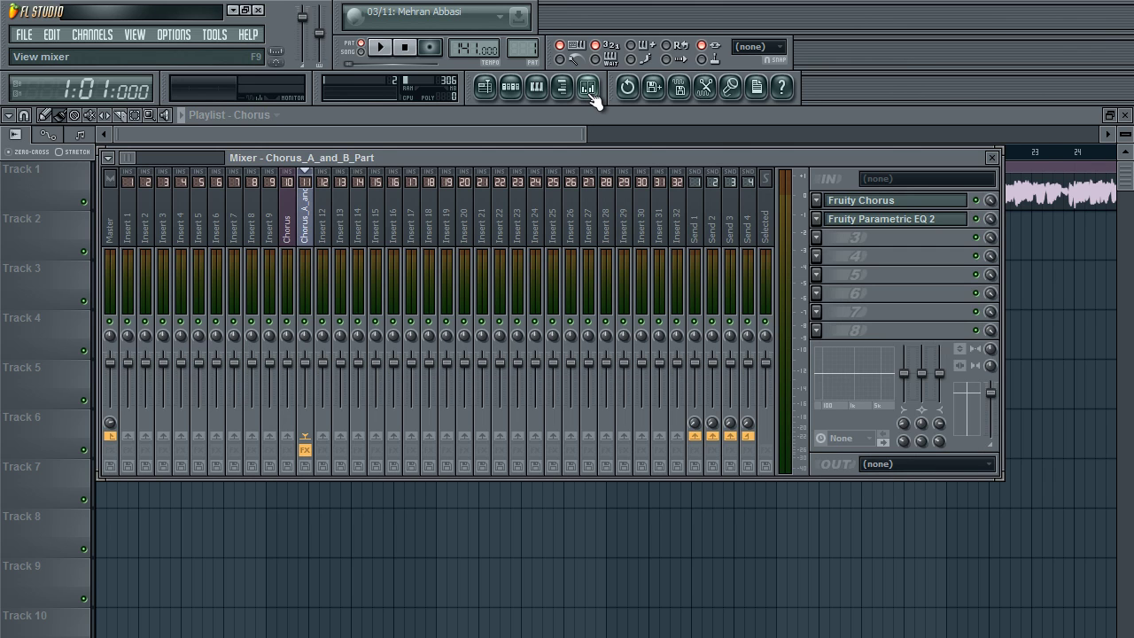
key("F9")
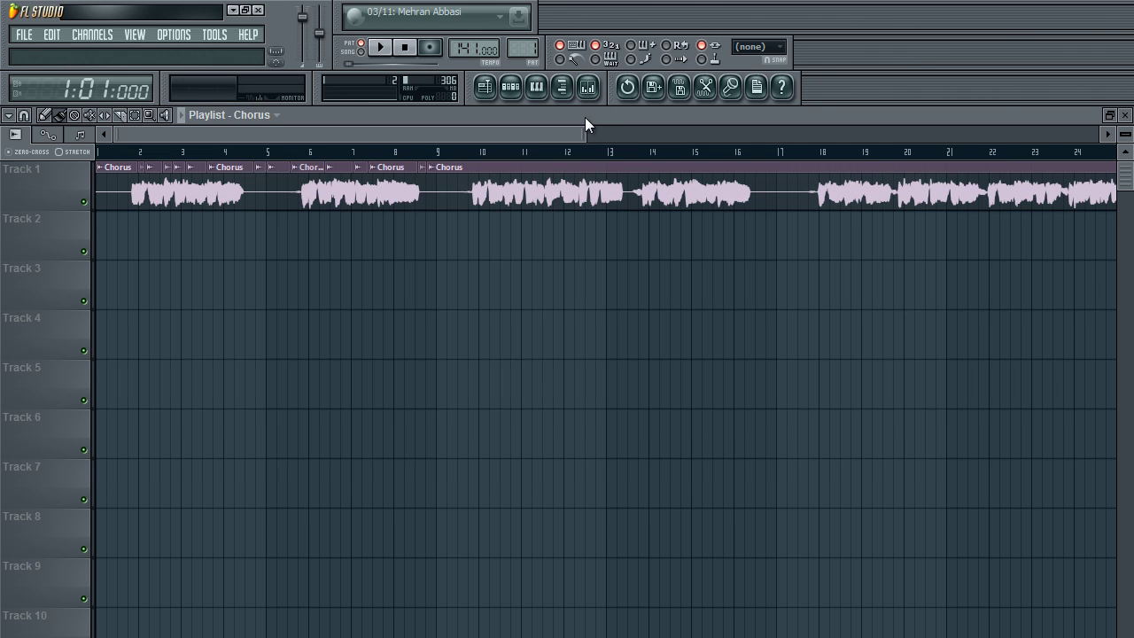
left_click_drag(514, 136, 412, 233)
scroll(293, 215, "left", 4)
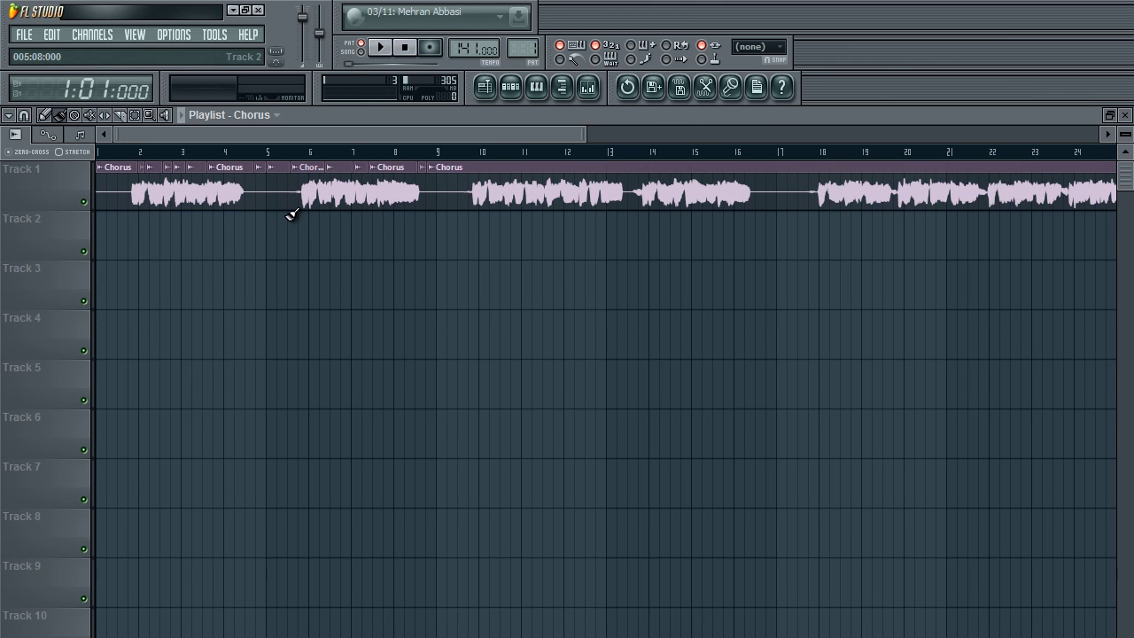